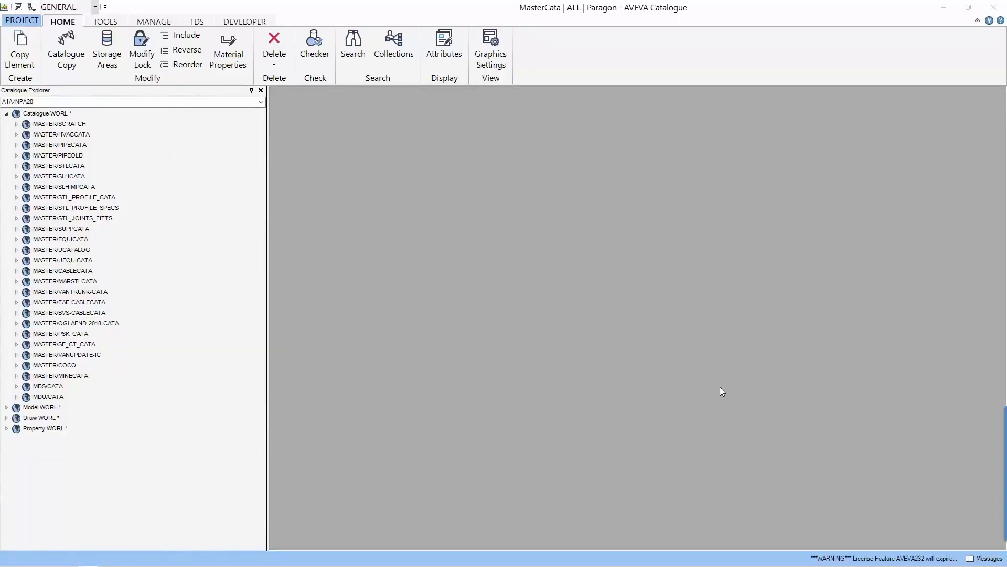
- Start a new status layout from the Status Controller
{"action": "left_click", "coordinate": [158, 22]}
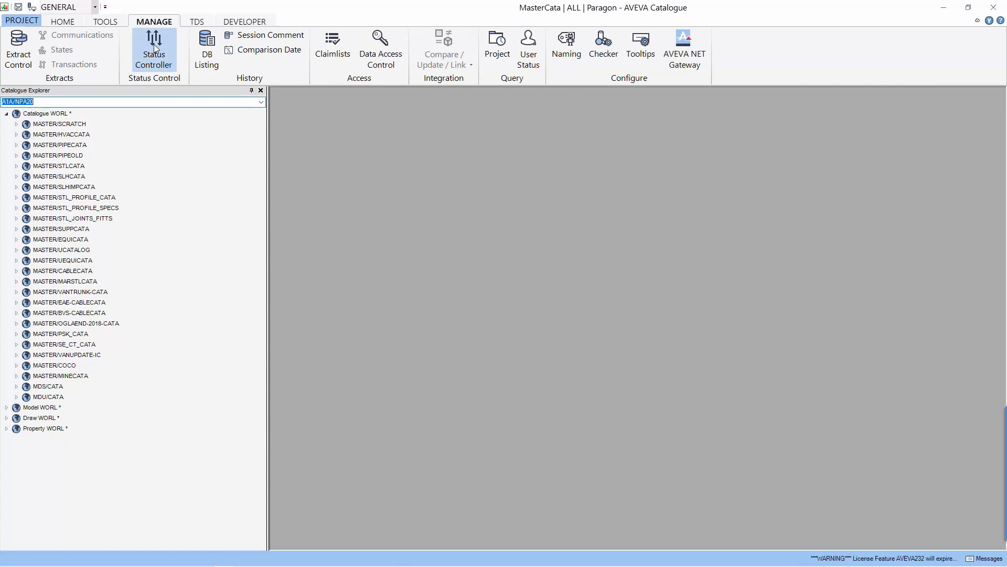
{"action": "left_click", "coordinate": [150, 56]}
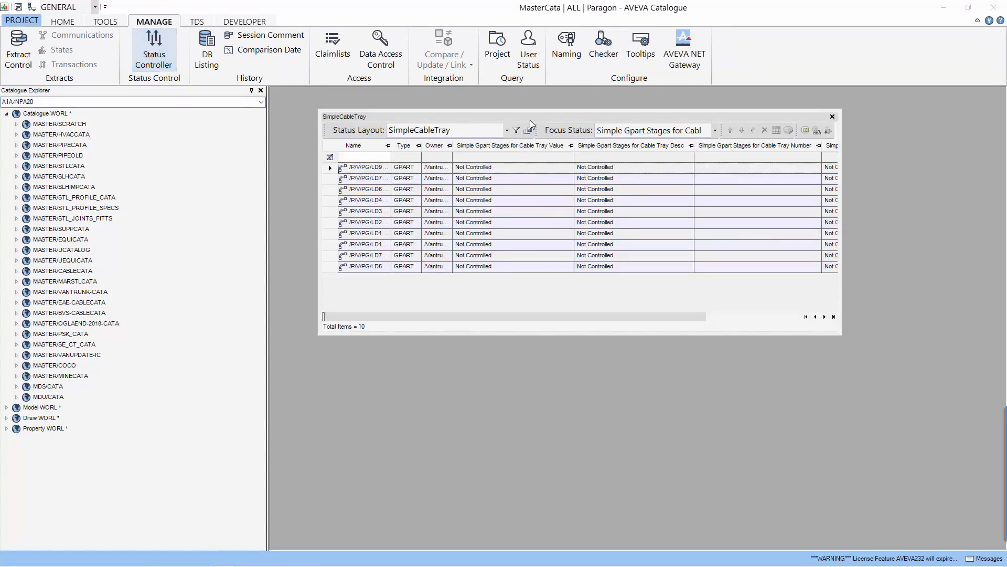
{"action": "left_click", "coordinate": [508, 132]}
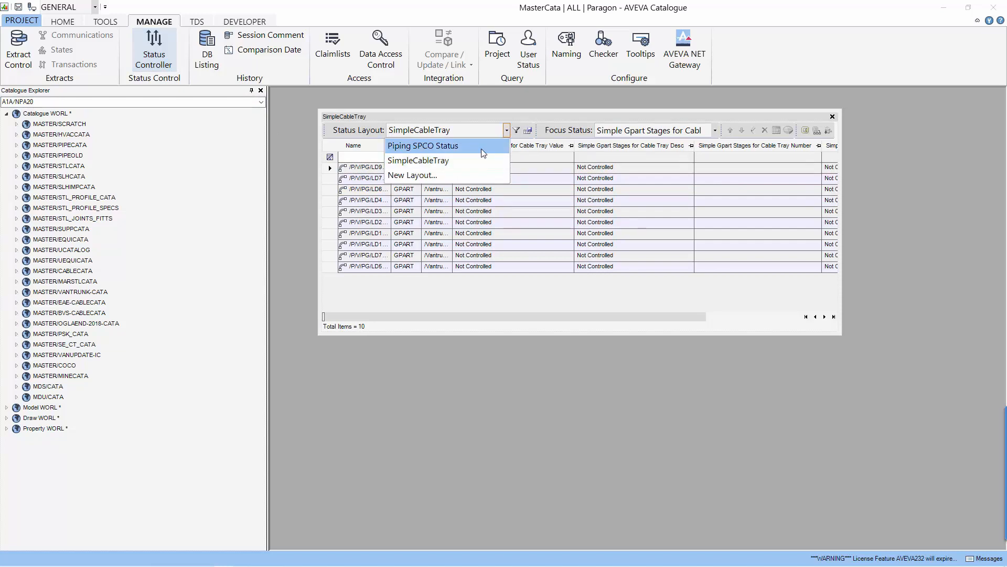
{"action": "left_click", "coordinate": [465, 176]}
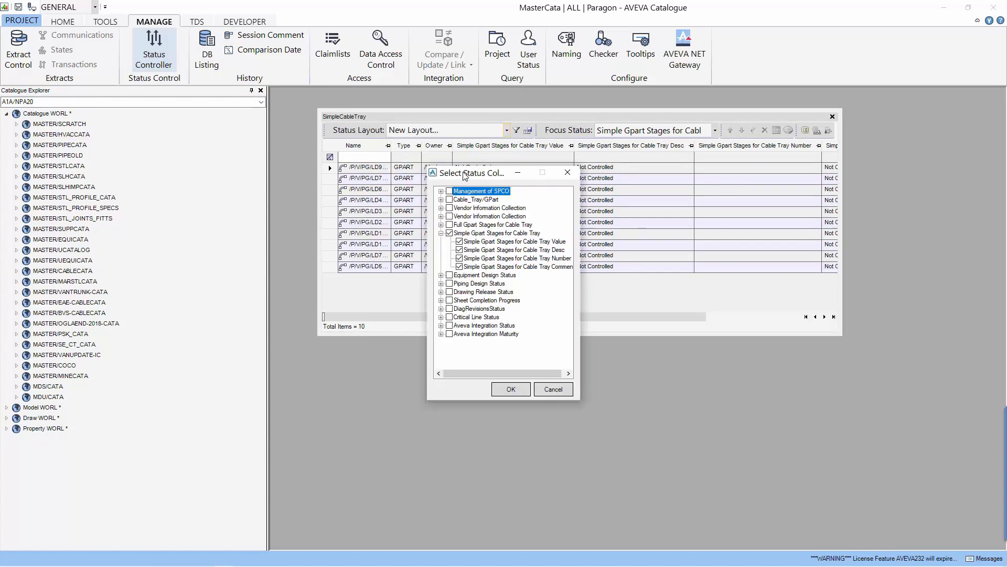
- Swap the Simple Gpart Stages for Cable Tray columns for Management of SPCO and confirm
{"action": "left_click", "coordinate": [450, 234]}
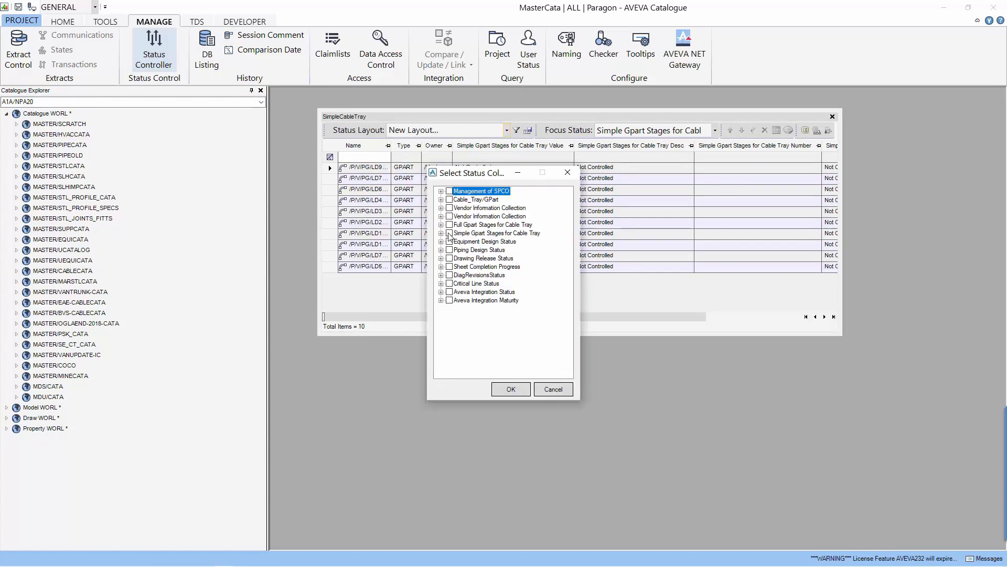
{"action": "left_click", "coordinate": [451, 192]}
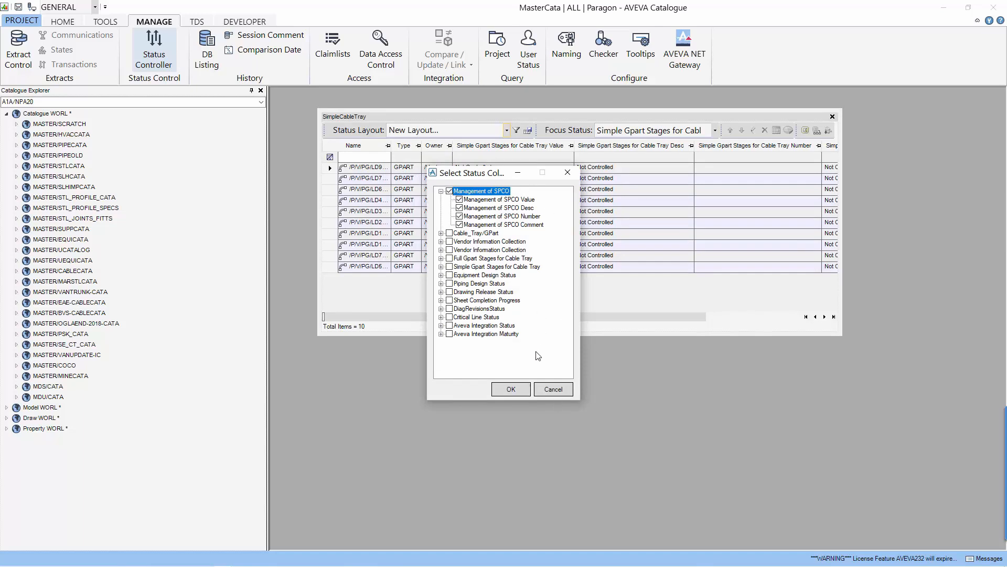
{"action": "left_click", "coordinate": [519, 390]}
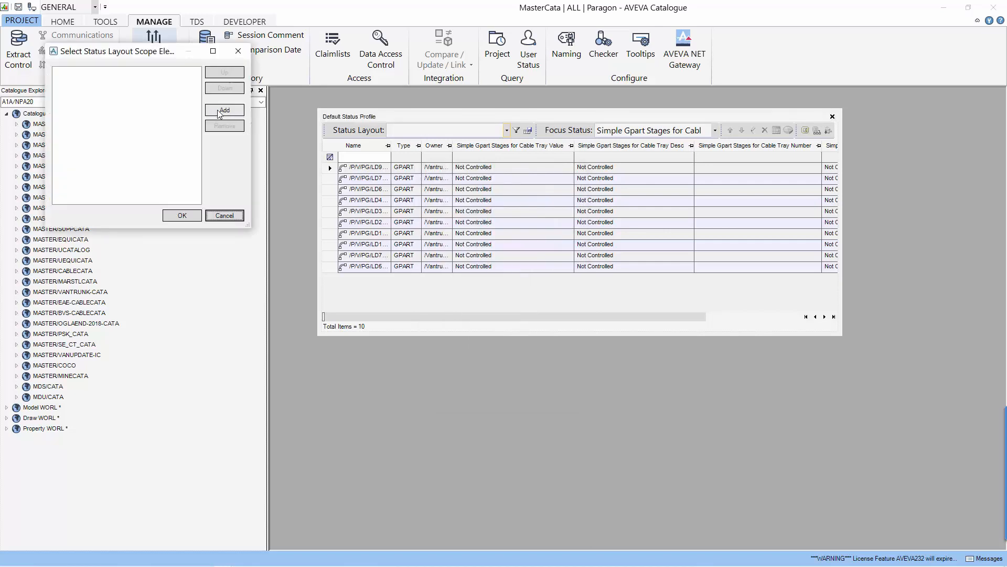
- Add SPEC F1C under SPWL AVEVAPIPE.SPWL as the layout scope and apply it
{"action": "left_click", "coordinate": [219, 113]}
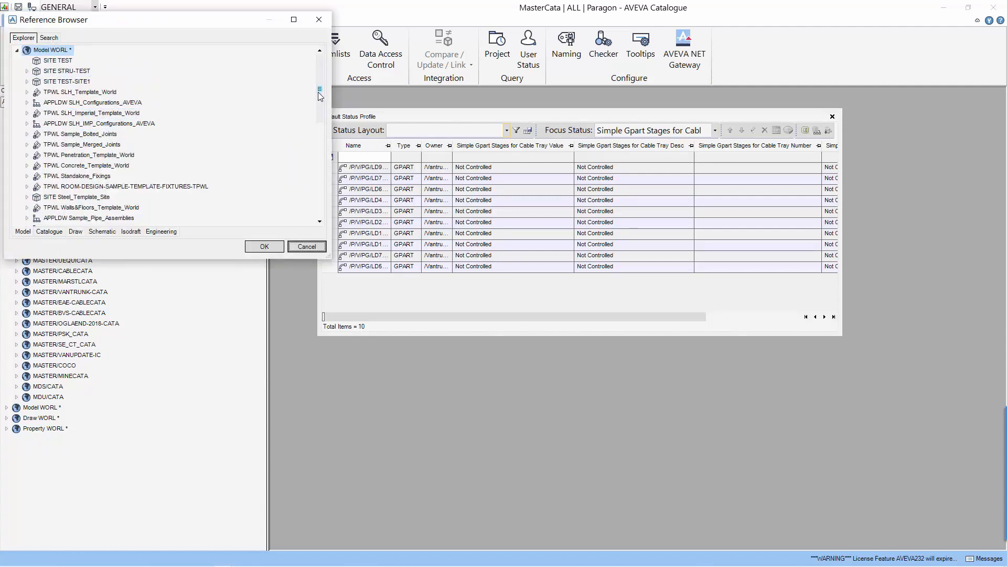
{"action": "left_click_drag", "start_coordinate": [319, 95], "coordinate": [324, 74]}
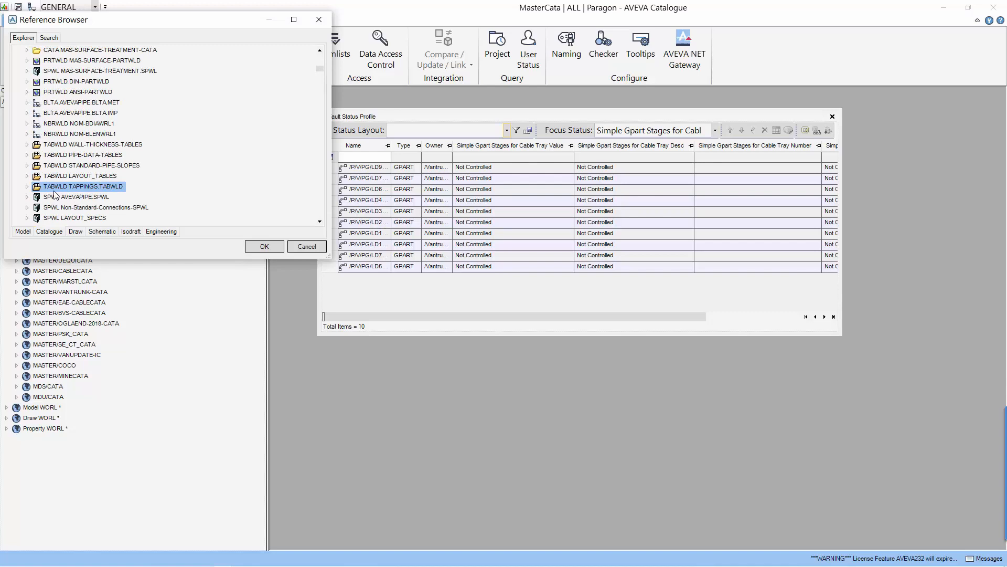
{"action": "left_click", "coordinate": [26, 196]}
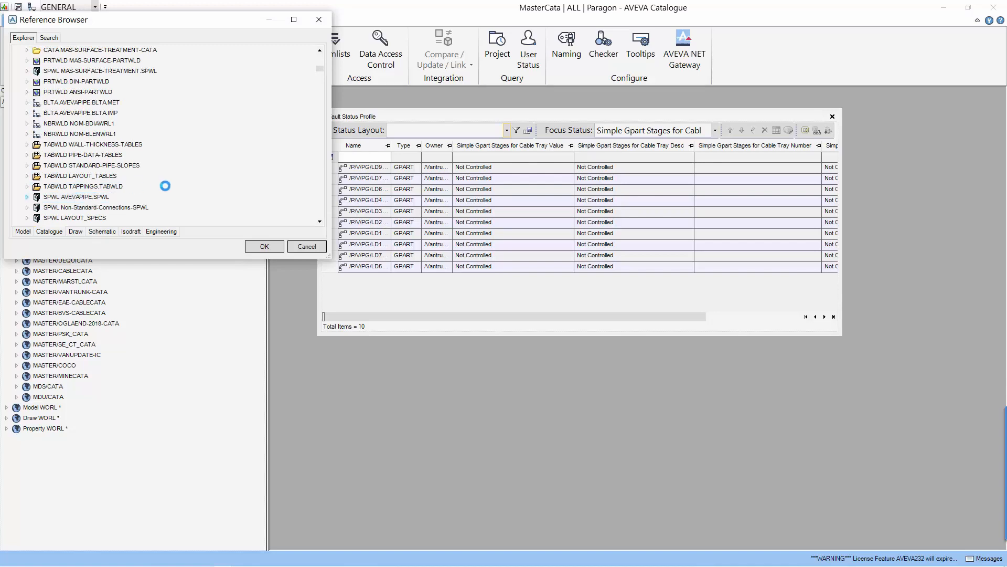
{"action": "left_click", "coordinate": [71, 219]}
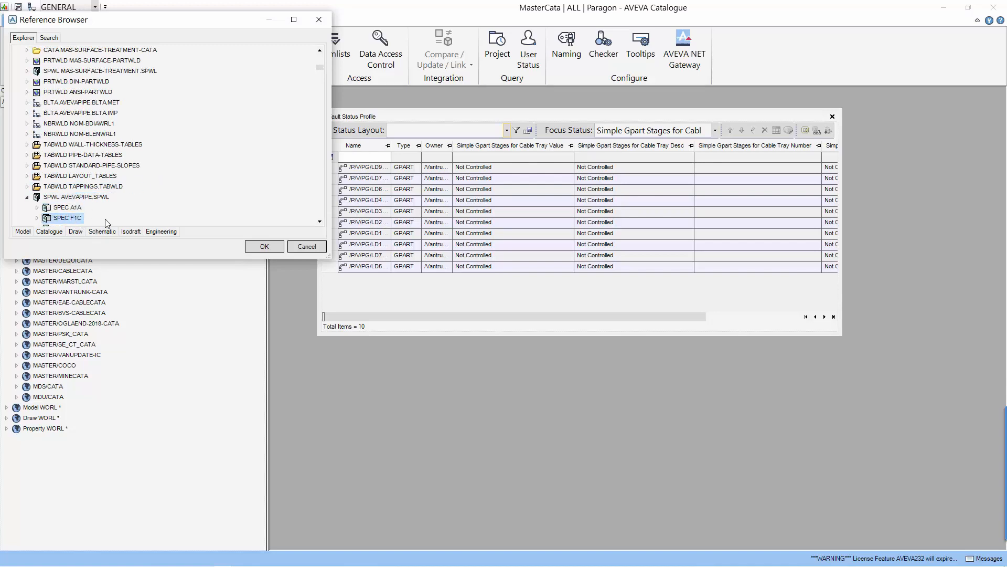
{"action": "left_click", "coordinate": [264, 248]}
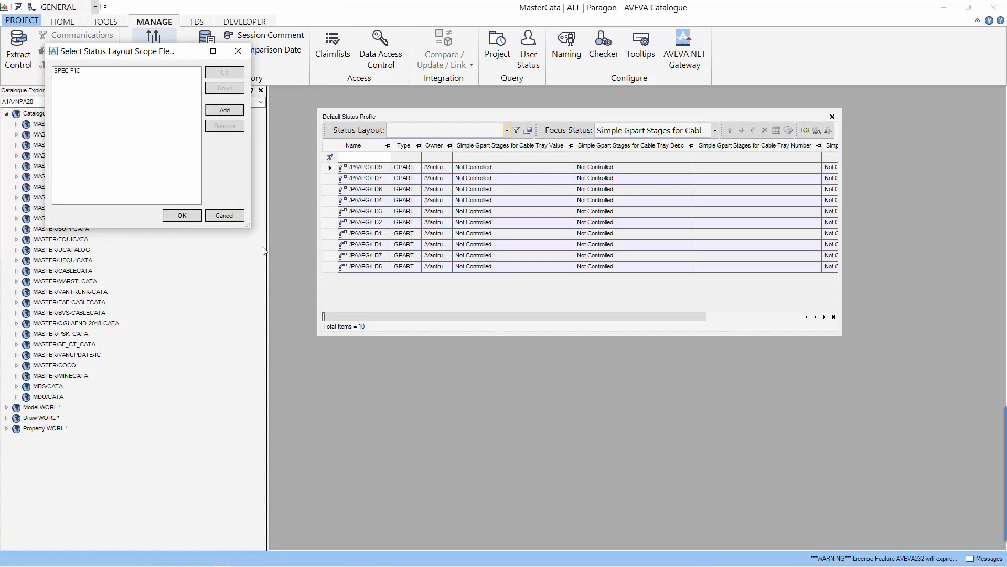
{"action": "left_click", "coordinate": [182, 216]}
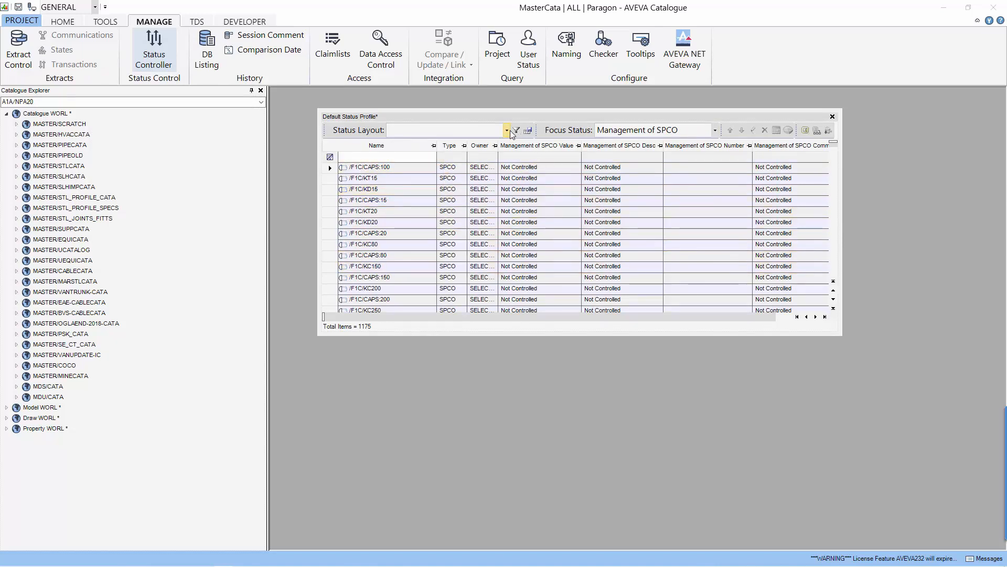
- Save the layout as PIPING SPCO STATUS - F1C
{"action": "left_click", "coordinate": [528, 131]}
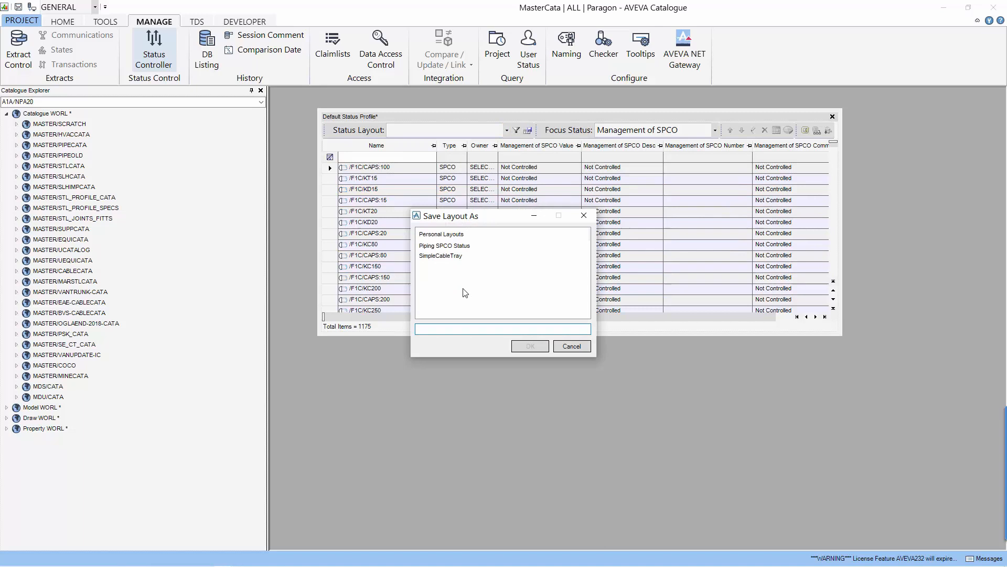
{"action": "type", "text": "PI"}
{"action": "type", "text": "NG SPCO S"}
{"action": "type", "text": "TAT"}
{"action": "type", "text": "US - F1"}
{"action": "type", "text": "C"}
{"action": "left_click", "coordinate": [530, 346]}
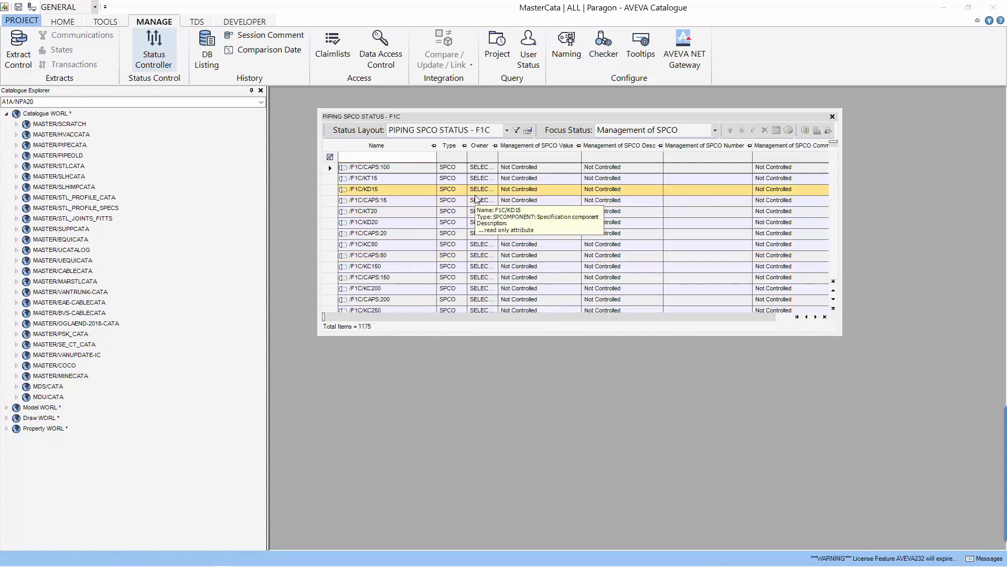
- Select every listed component and start editing their status
{"action": "left_click", "coordinate": [582, 170]}
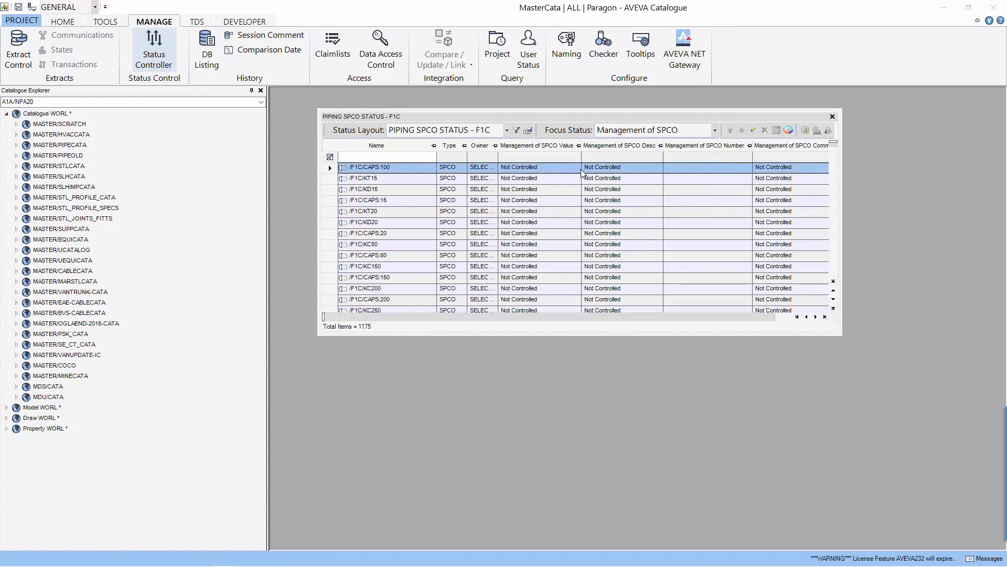
{"action": "key", "text": "ctrl+a"}
{"action": "right_click", "coordinate": [582, 172]}
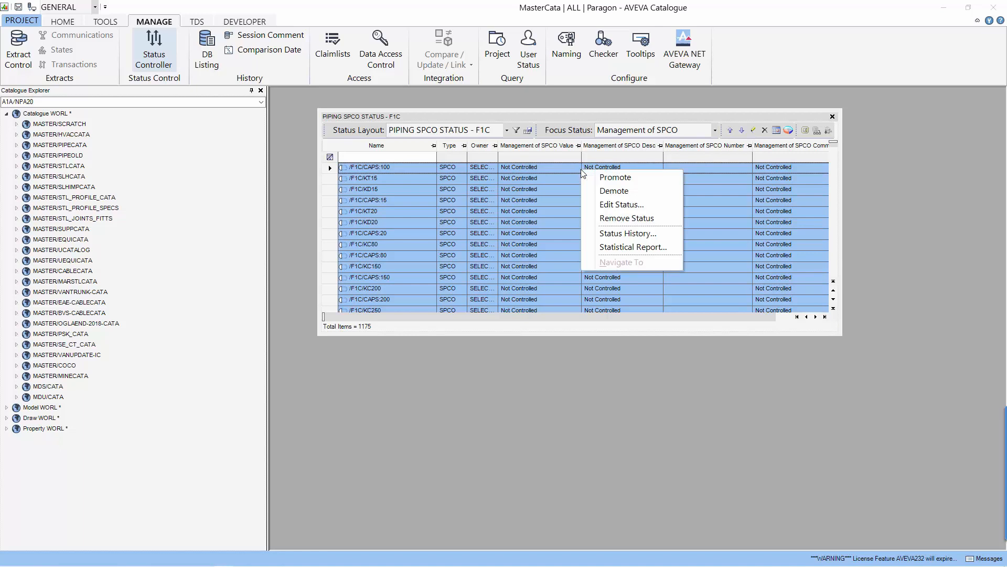
{"action": "left_click", "coordinate": [604, 204]}
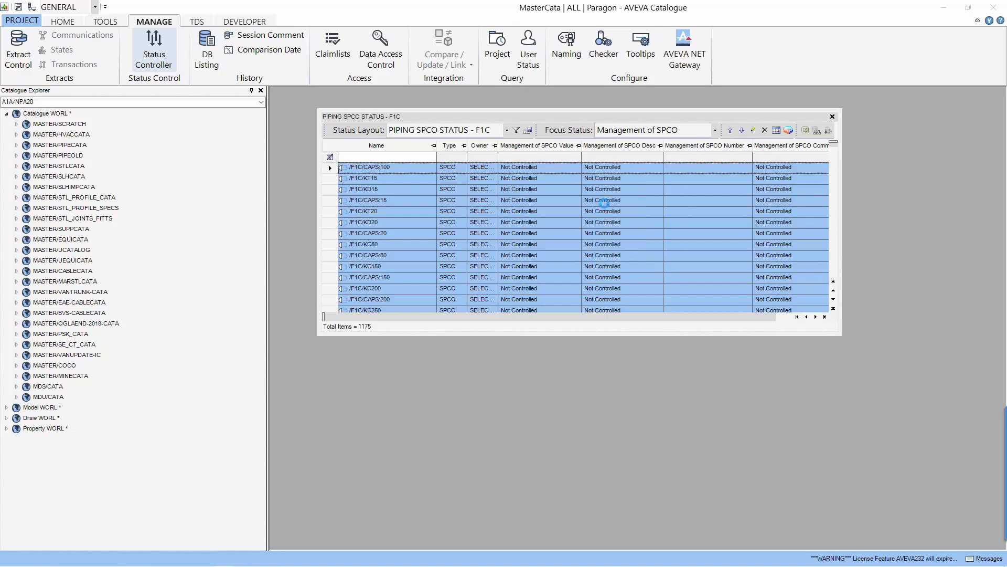
- Assign Geometry Check [60] to all selected components and confirm
{"action": "left_click", "coordinate": [569, 237]}
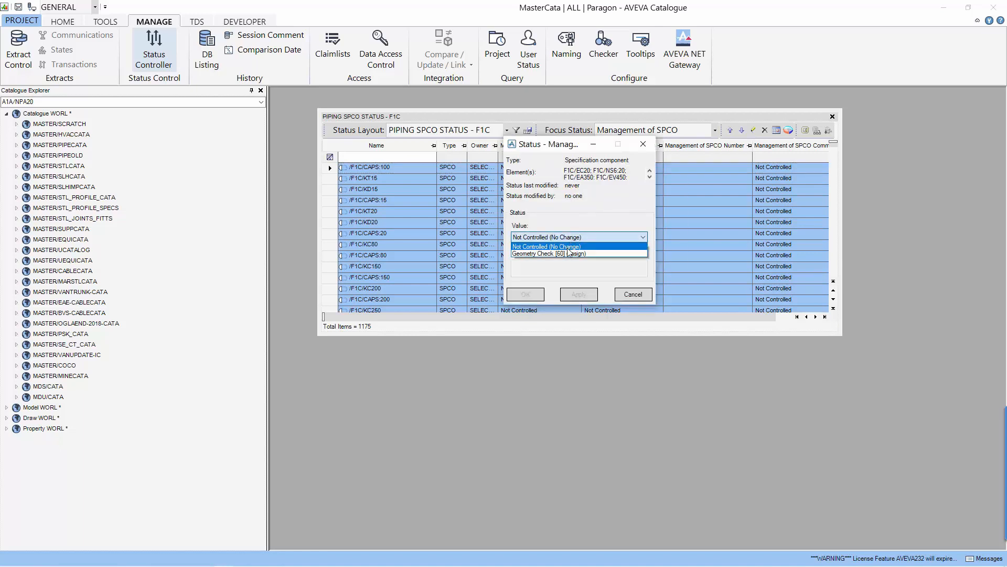
{"action": "left_click", "coordinate": [568, 254]}
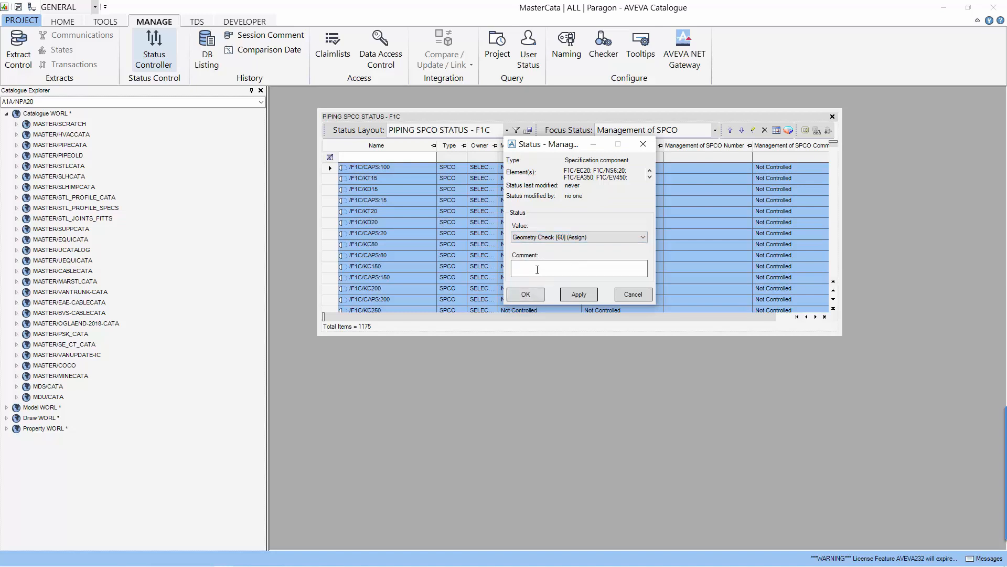
{"action": "left_click", "coordinate": [527, 295]}
{"action": "left_click", "coordinate": [527, 295]}
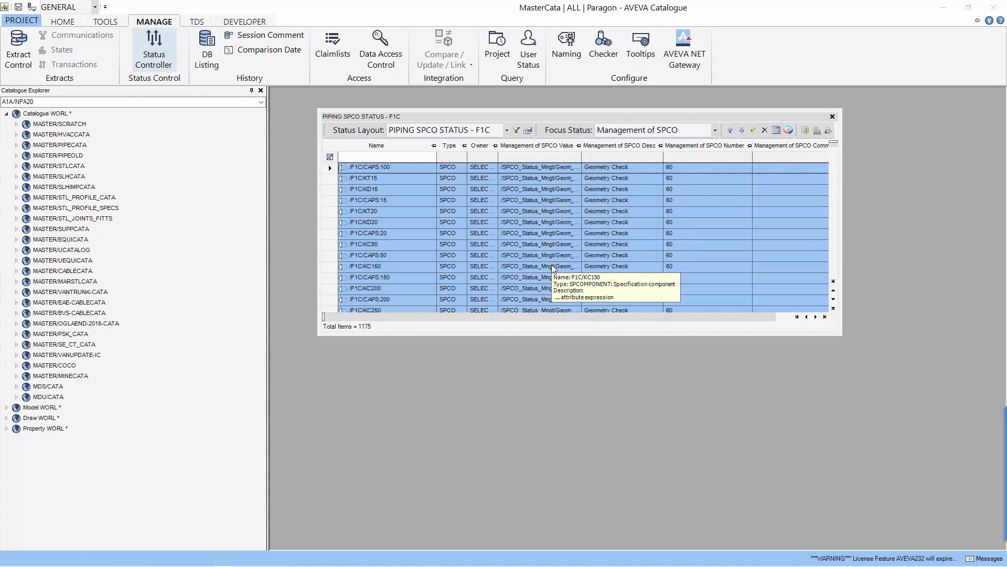
- Review the layout's status columns without changes, then drag the window larger to show more rows
{"action": "right_click", "coordinate": [452, 145]}
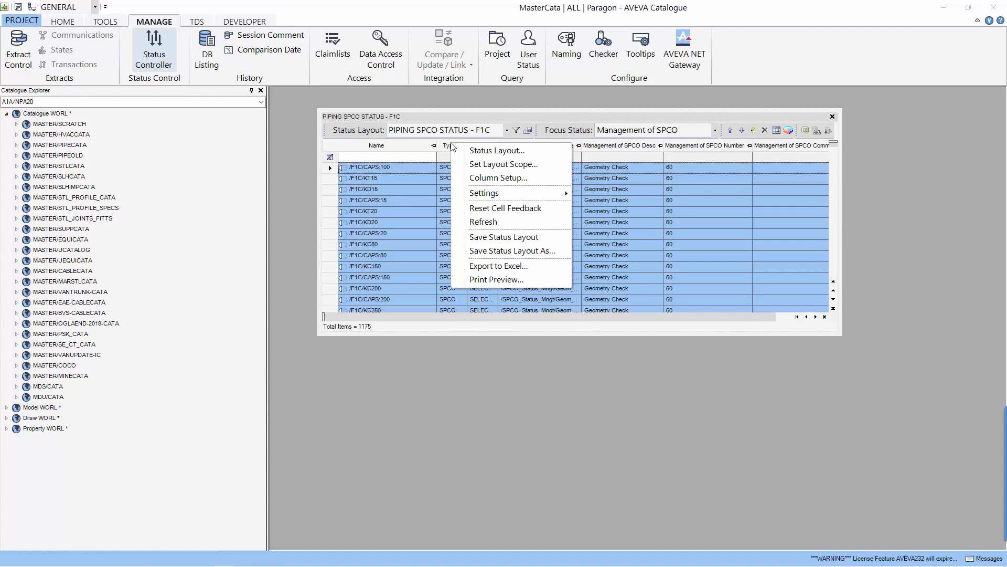
{"action": "left_click", "coordinate": [514, 151]}
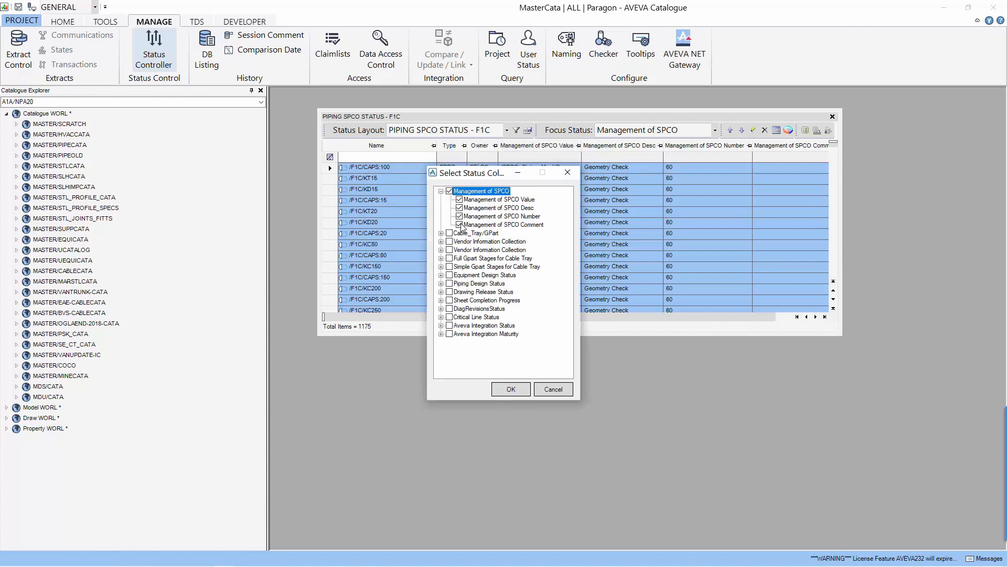
{"action": "left_click", "coordinate": [554, 389]}
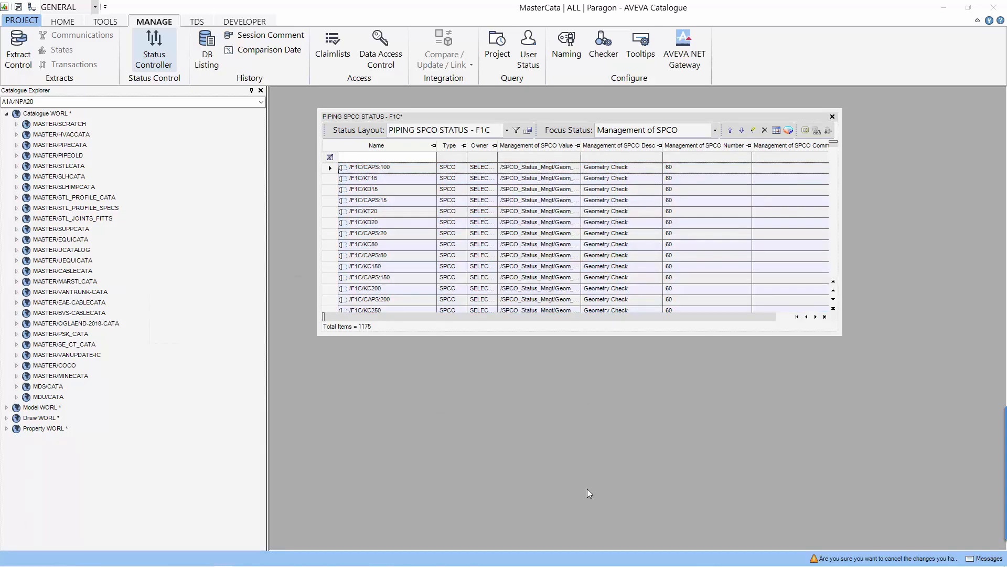
{"action": "left_click_drag", "start_coordinate": [840, 336], "coordinate": [889, 466]}
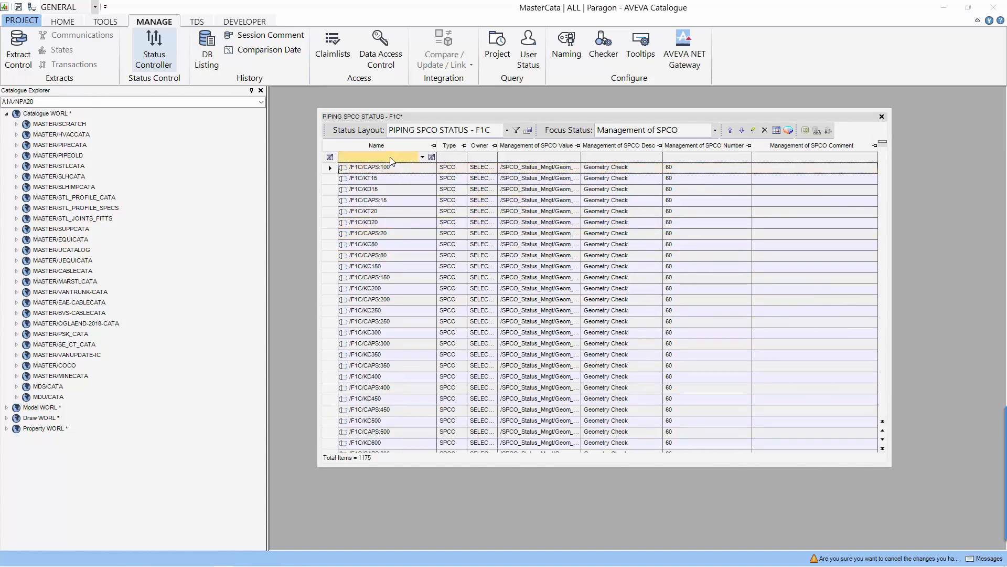
- Add a new ( SPWD TYPE ) column in Column Setup
{"action": "right_click", "coordinate": [396, 144]}
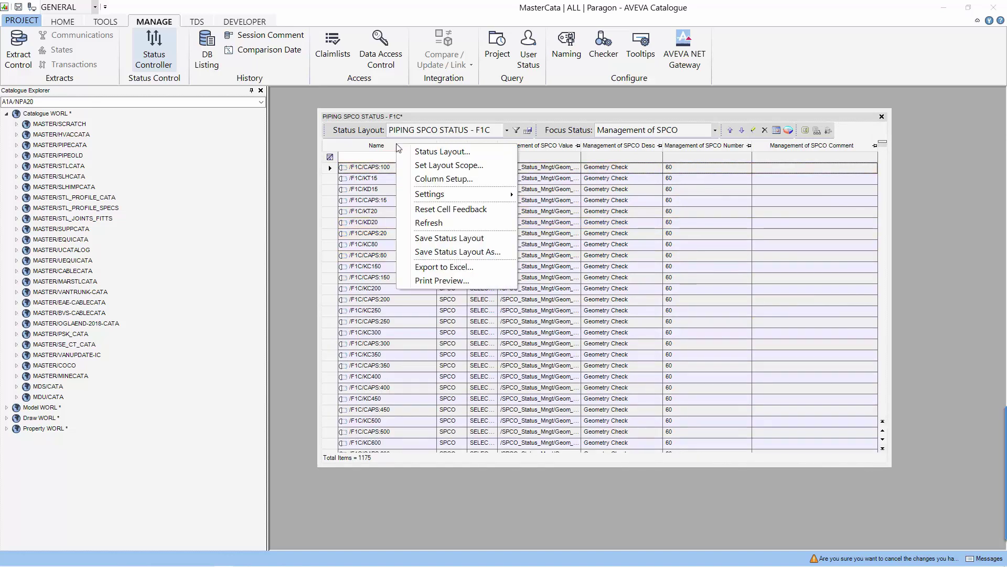
{"action": "left_click", "coordinate": [445, 179]}
{"action": "left_click", "coordinate": [507, 345]}
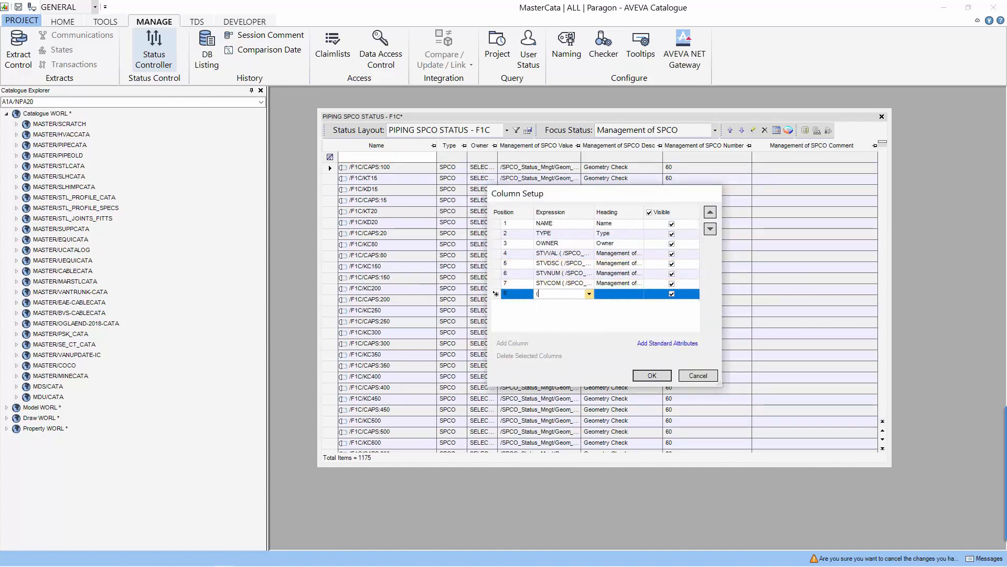
{"action": "type", "text": "( SPWD "}
{"action": "type", "text": "TYPE"}
{"action": "key", "text": "Tab"}
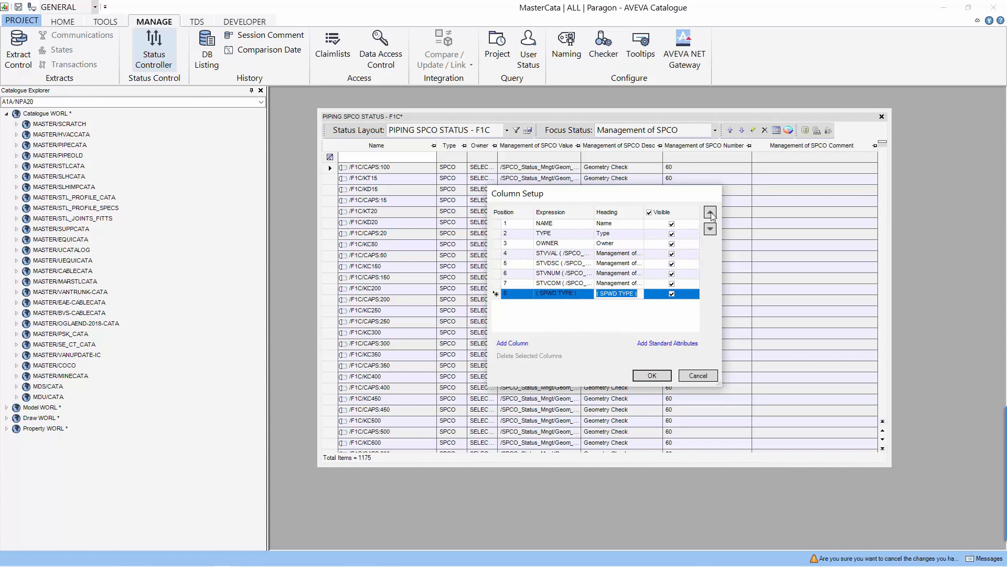
- Move the SPWD TYPE column up to second place right after Name and apply
{"action": "left_click", "coordinate": [497, 294]}
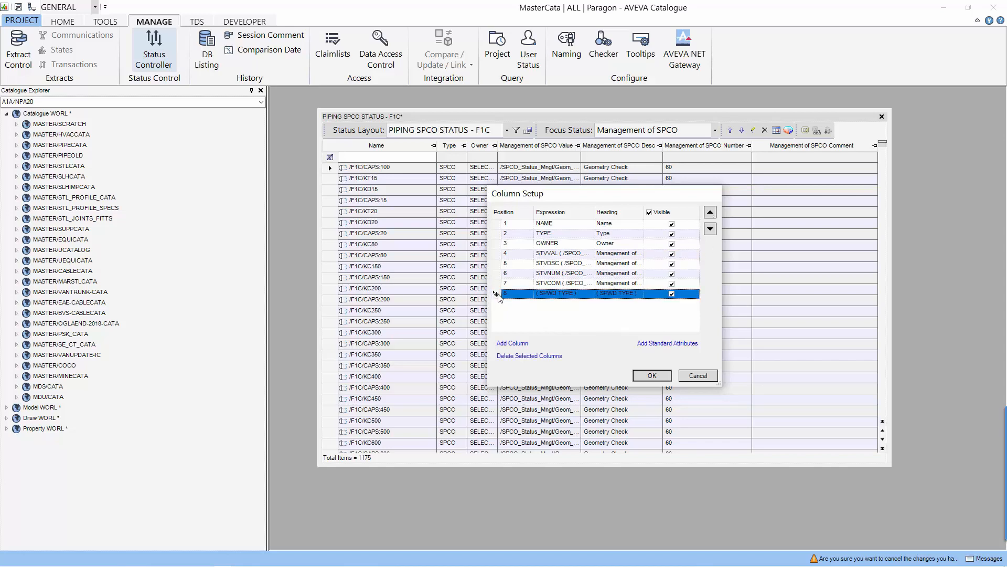
{"action": "left_click", "coordinate": [711, 212]}
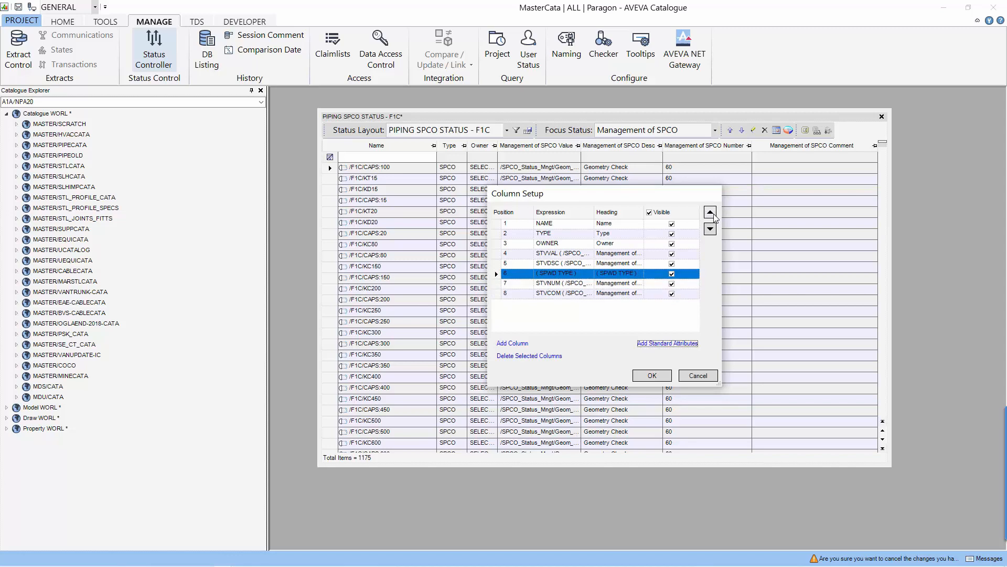
{"action": "left_click", "coordinate": [710, 212]}
{"action": "left_click", "coordinate": [710, 213]}
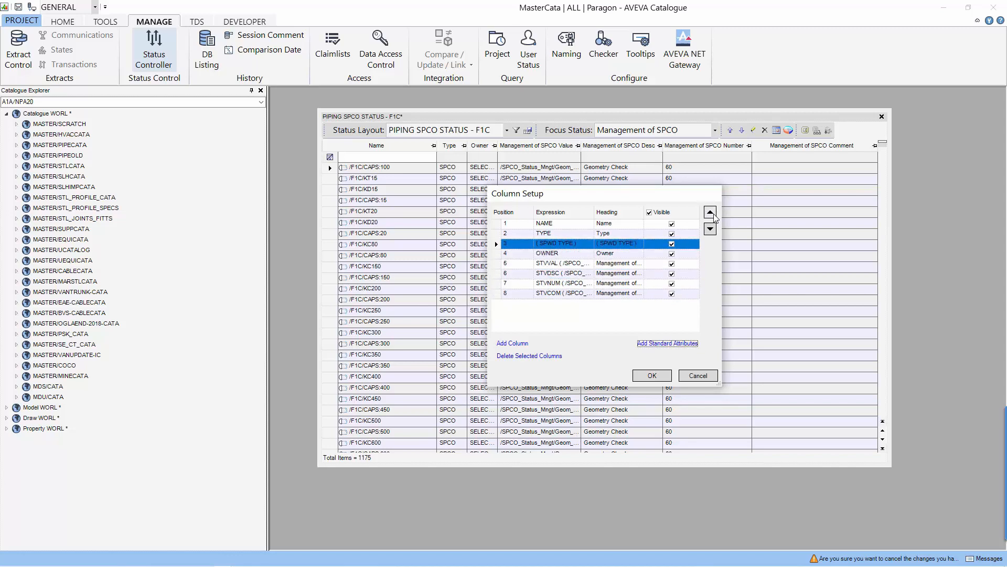
{"action": "left_click", "coordinate": [710, 213]}
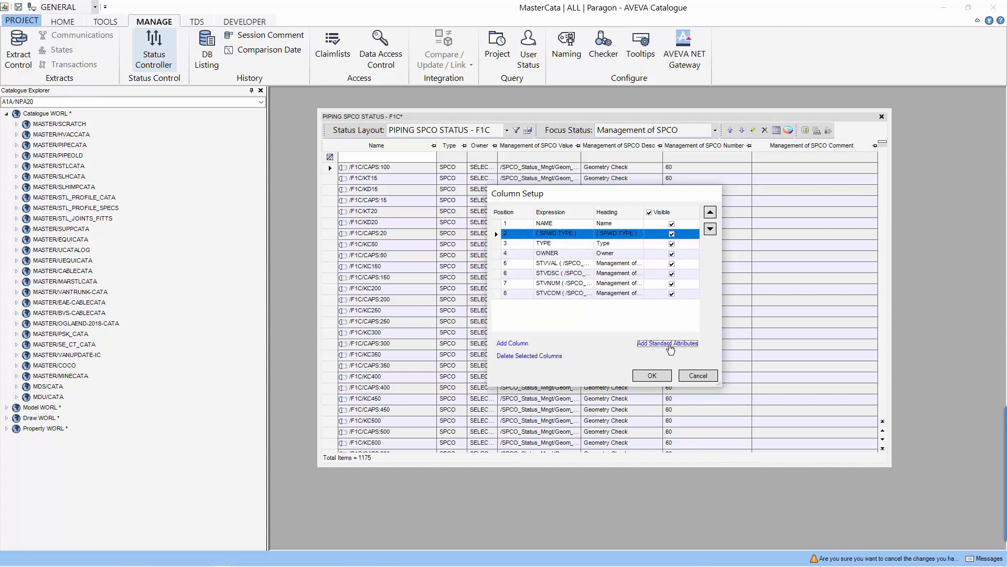
{"action": "left_click", "coordinate": [653, 376]}
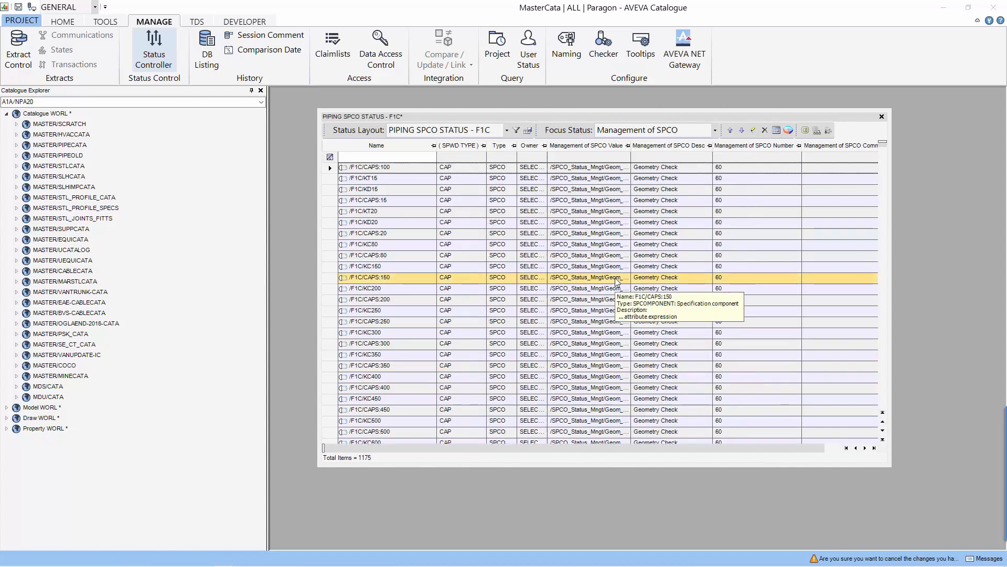
- Filter the SPWD TYPE column to FLAN, GASK and TUBE
{"action": "left_click", "coordinate": [476, 158]}
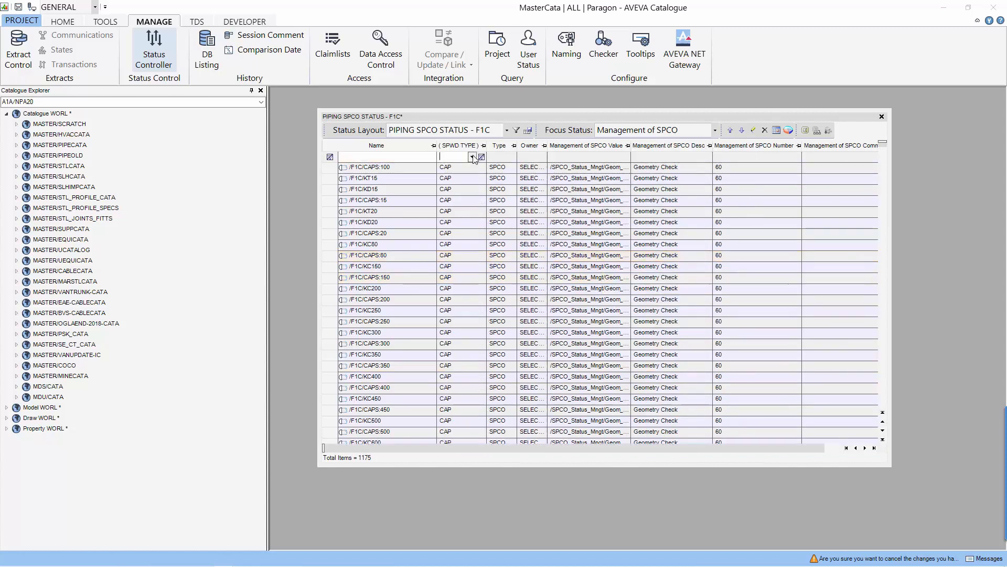
{"action": "left_click", "coordinate": [472, 157]}
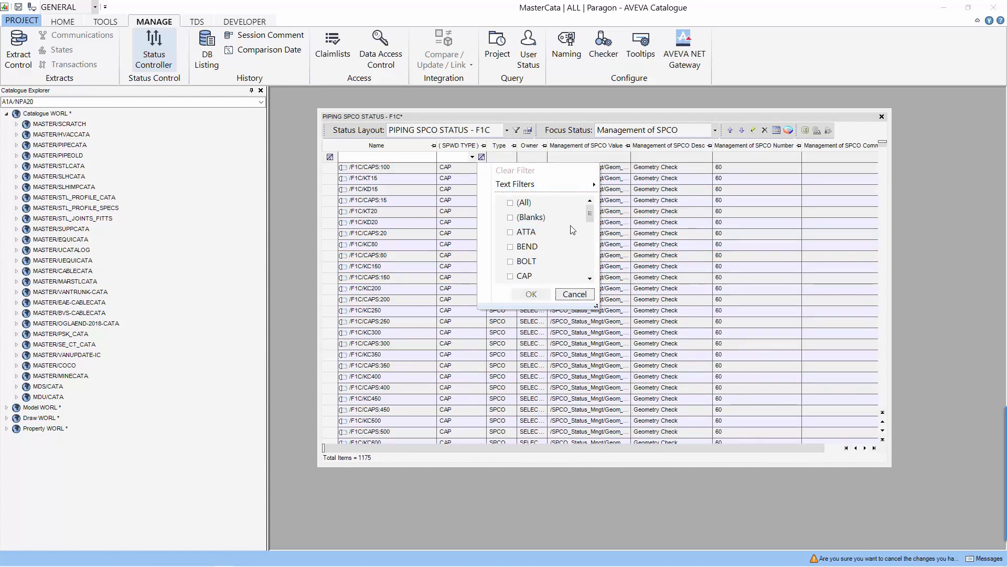
{"action": "left_click_drag", "start_coordinate": [590, 216], "coordinate": [594, 257]}
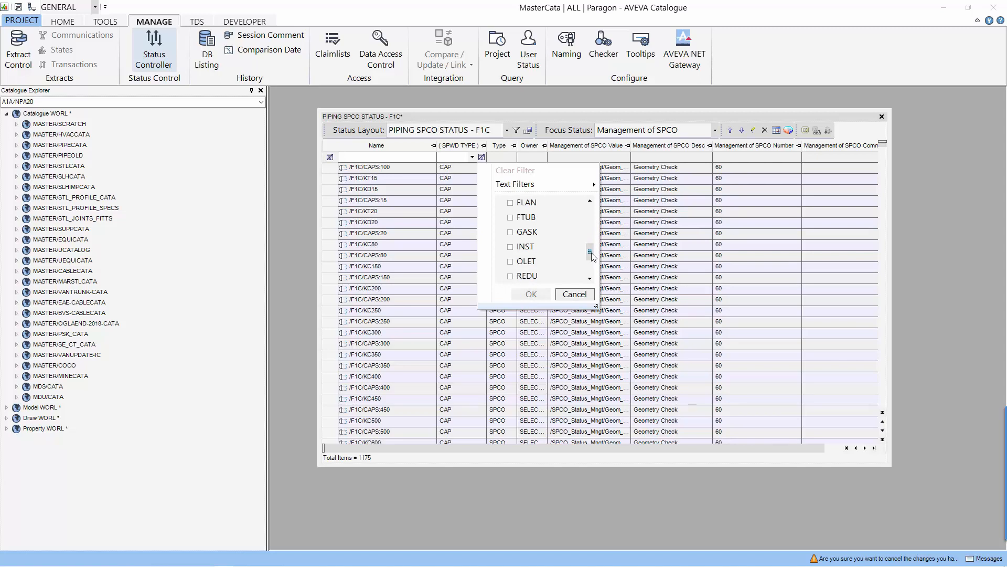
{"action": "left_click", "coordinate": [510, 202]}
{"action": "left_click_drag", "start_coordinate": [590, 251], "coordinate": [591, 254]}
{"action": "left_click", "coordinate": [509, 217]}
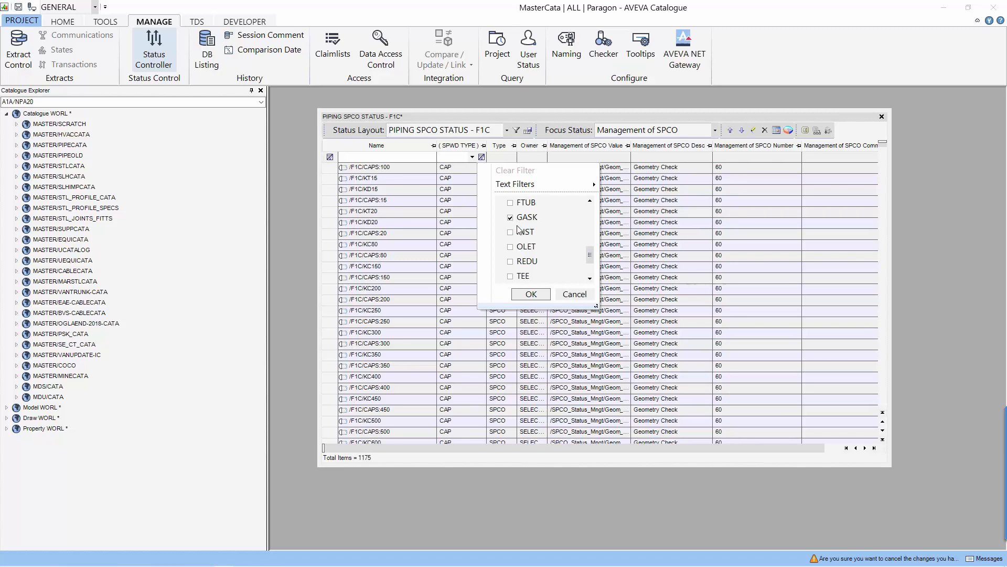
{"action": "left_click_drag", "start_coordinate": [591, 259], "coordinate": [592, 268]}
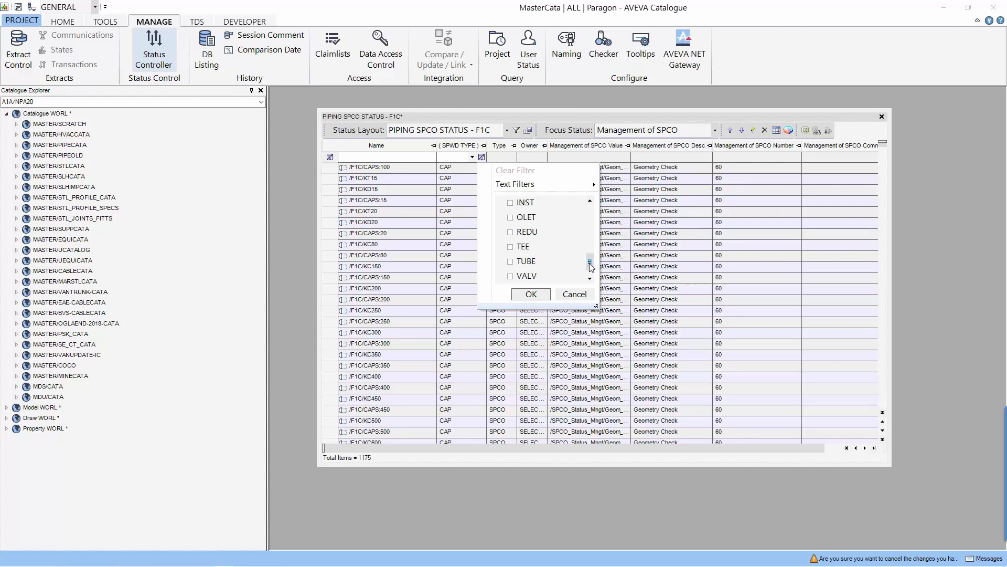
{"action": "left_click", "coordinate": [510, 261]}
{"action": "left_click", "coordinate": [531, 294]}
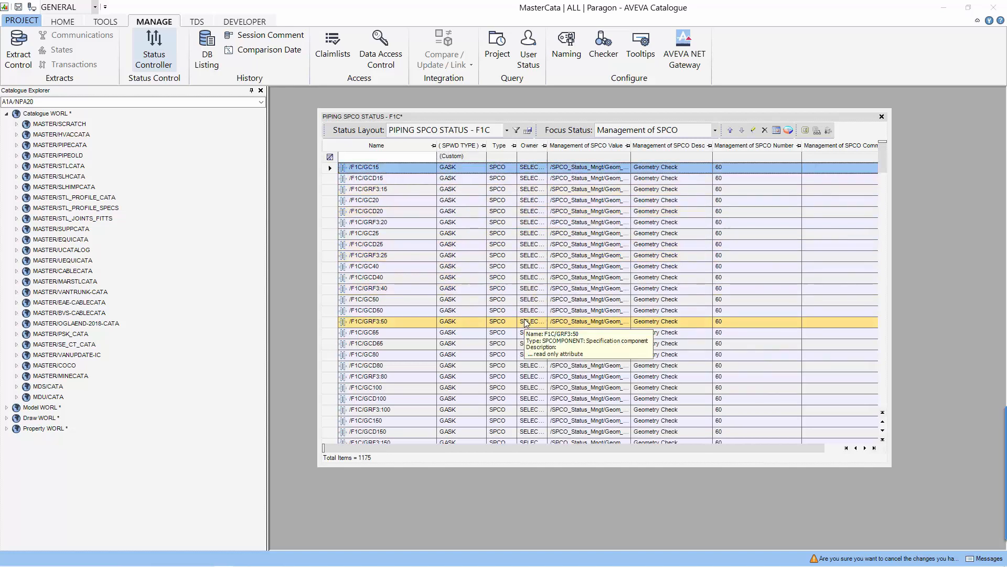
- Promote all filtered rows to Check Connect works (80) with comment CHECKED
{"action": "key", "text": "ctrl+a"}
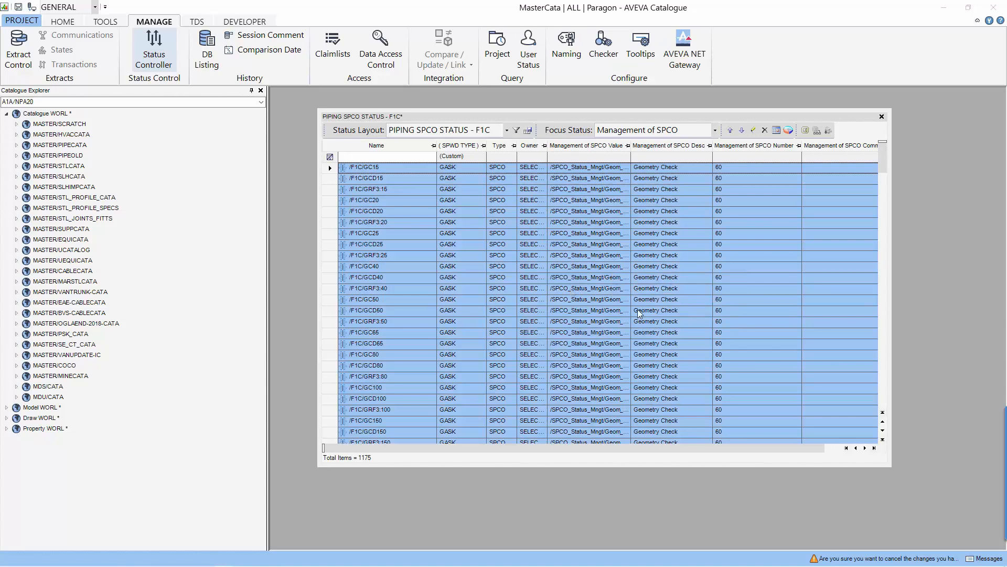
{"action": "scroll", "coordinate": [656, 305], "scroll_direction": "down", "scroll_amount": 10}
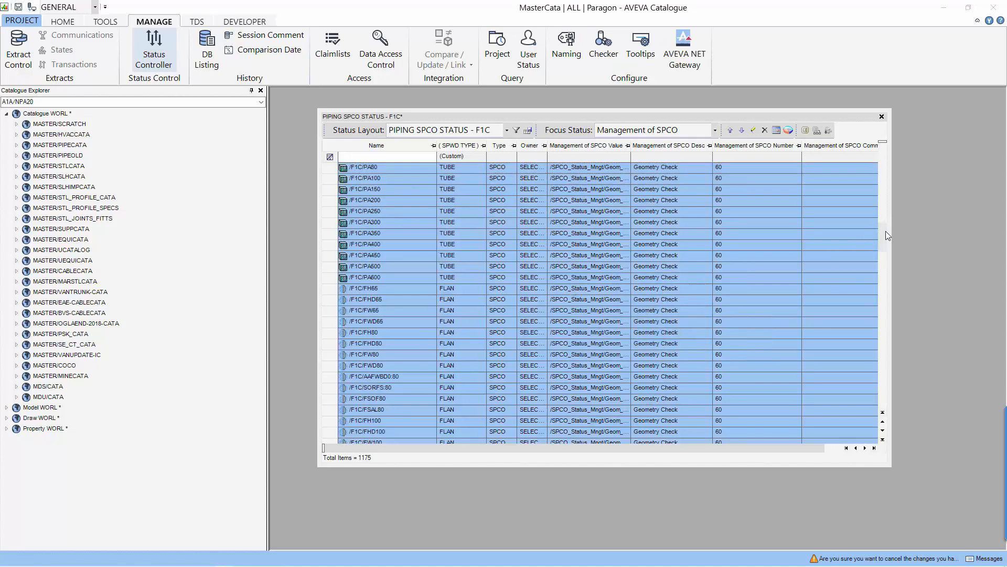
{"action": "left_click_drag", "start_coordinate": [886, 232], "coordinate": [889, 377]}
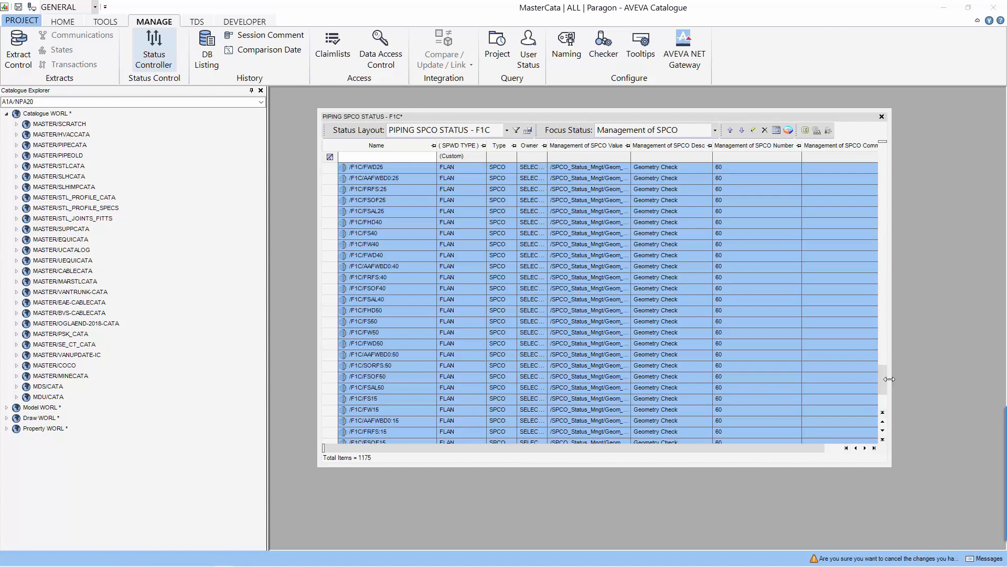
{"action": "right_click", "coordinate": [535, 191]}
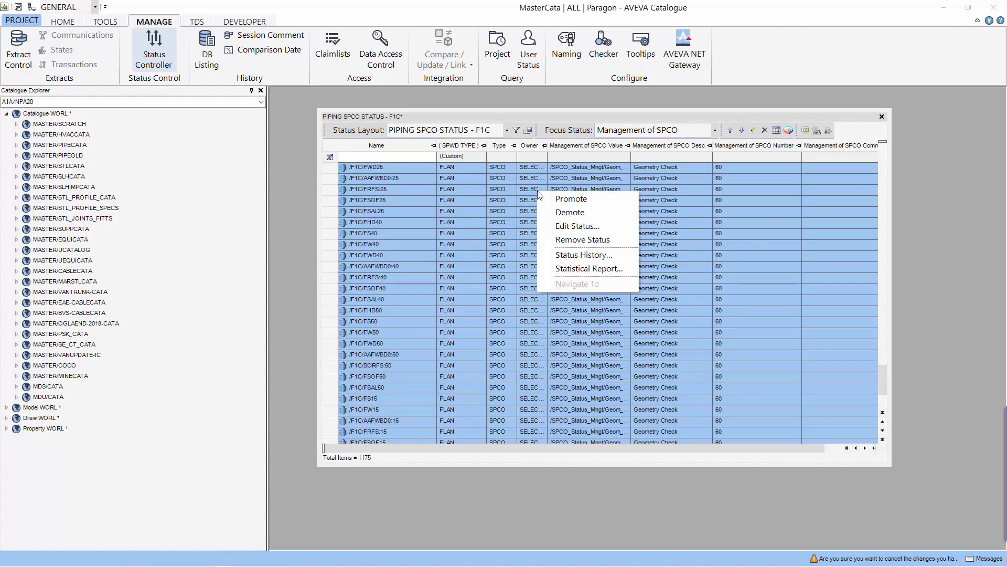
{"action": "left_click", "coordinate": [585, 200]}
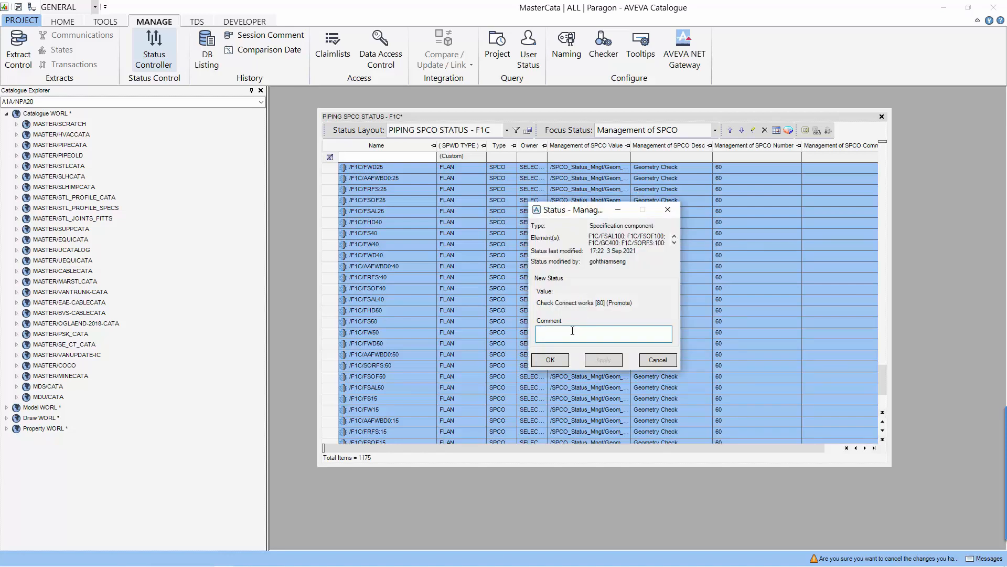
{"action": "type", "text": "cHE"}
{"action": "key", "text": "BackSpace"}
{"action": "key", "text": "BackSpace"}
{"action": "key", "text": "BackSpace"}
{"action": "left_click", "coordinate": [551, 360]}
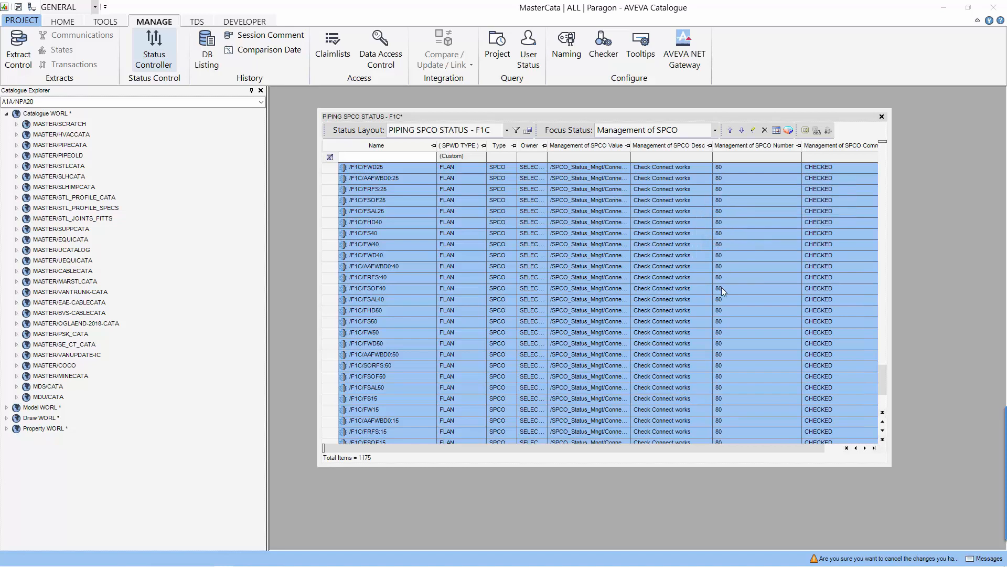
- Promote the selected components again to Check Component description is Correct (90), keeping CHECKED
{"action": "right_click", "coordinate": [584, 223]}
{"action": "left_click", "coordinate": [633, 229]}
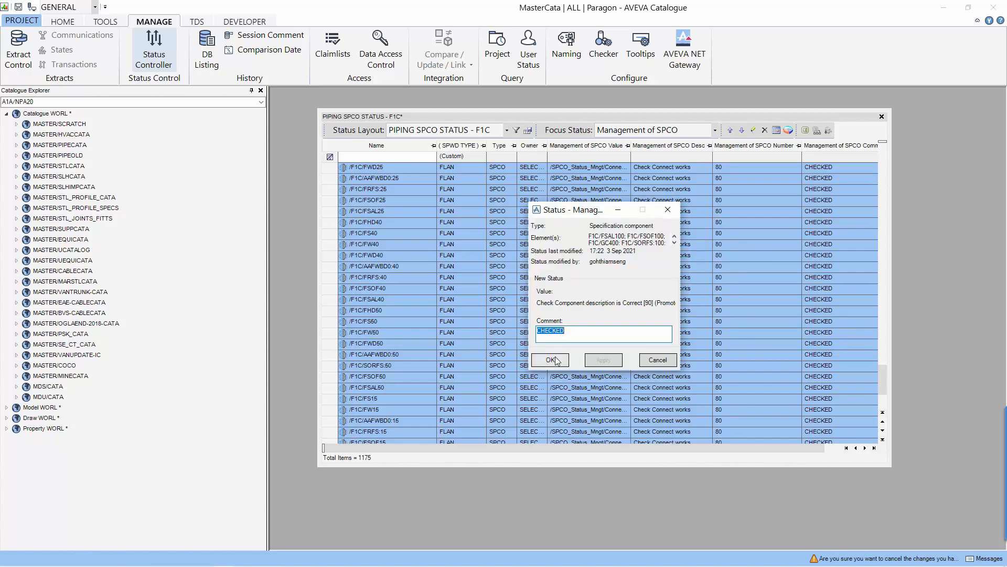
{"action": "left_click", "coordinate": [555, 360]}
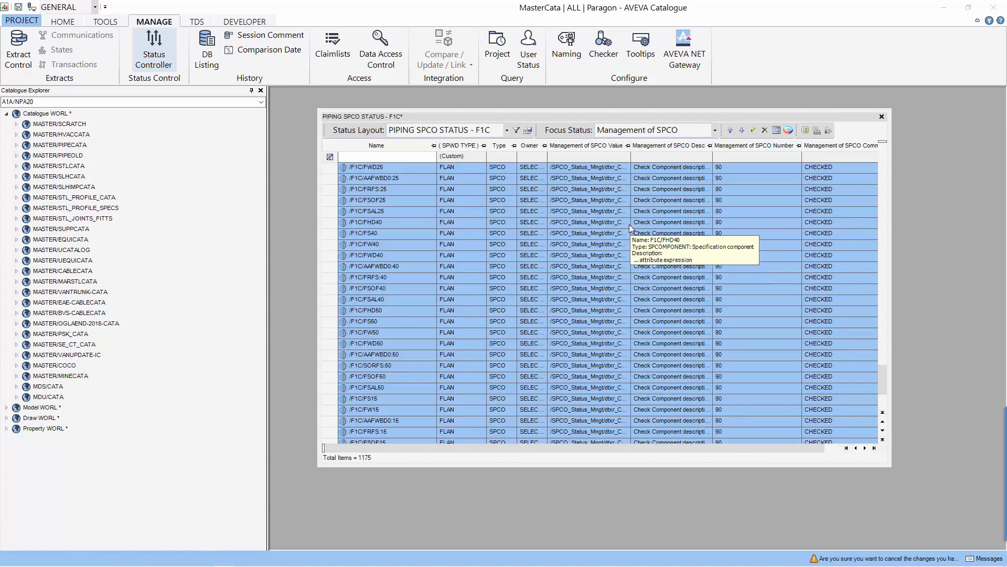
- Reopen the SPWD TYPE filter and clear all ticked types
{"action": "left_click", "coordinate": [400, 156]}
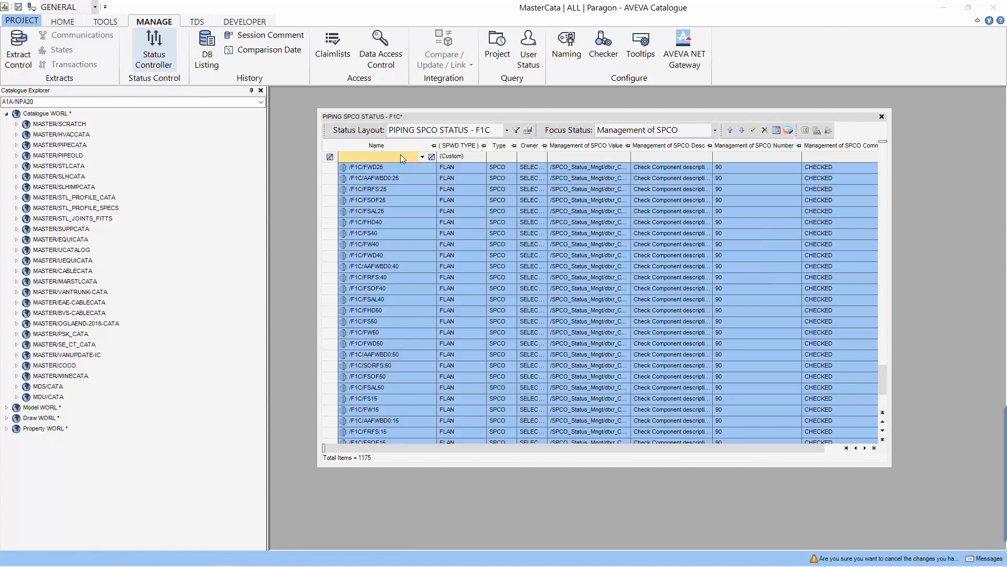
{"action": "left_click", "coordinate": [481, 157]}
{"action": "left_click", "coordinate": [509, 203]}
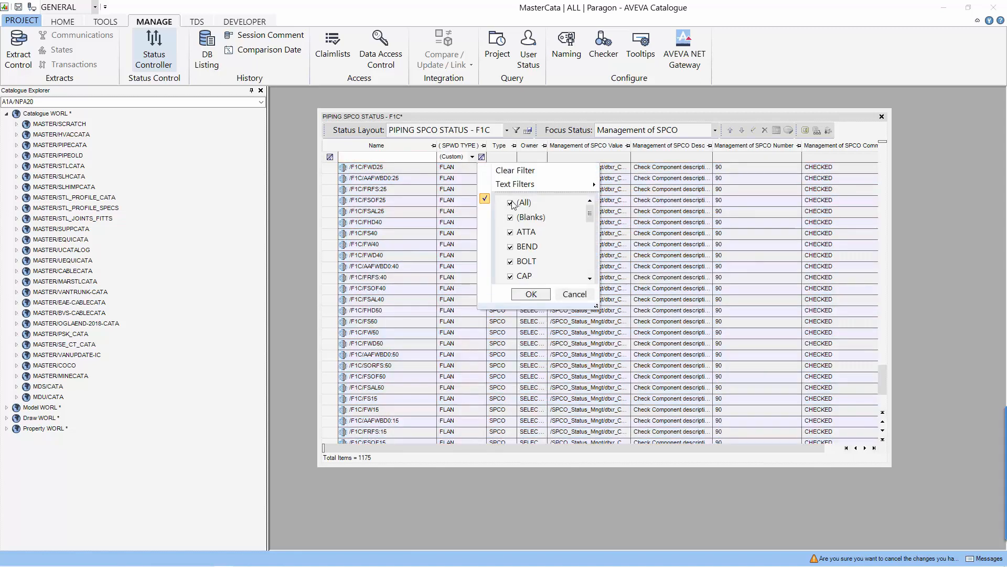
{"action": "left_click", "coordinate": [513, 232]}
{"action": "left_click", "coordinate": [510, 203]}
{"action": "left_click", "coordinate": [511, 204]}
- Tick CAP, CLOS, CROS, OLET and TEE and apply the type filter
{"action": "left_click", "coordinate": [512, 277]}
{"action": "left_click_drag", "start_coordinate": [590, 213], "coordinate": [590, 224]}
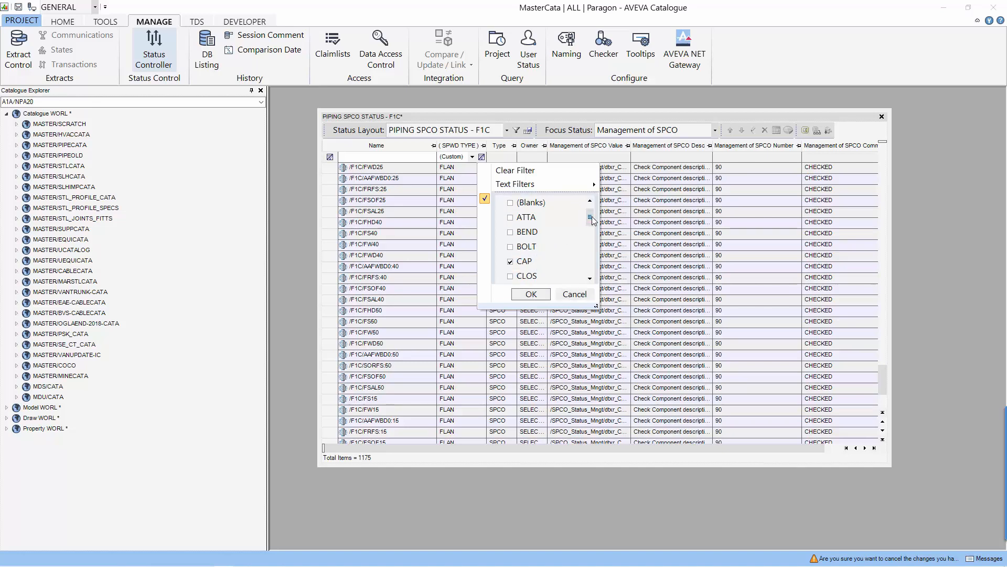
{"action": "left_click", "coordinate": [510, 248]}
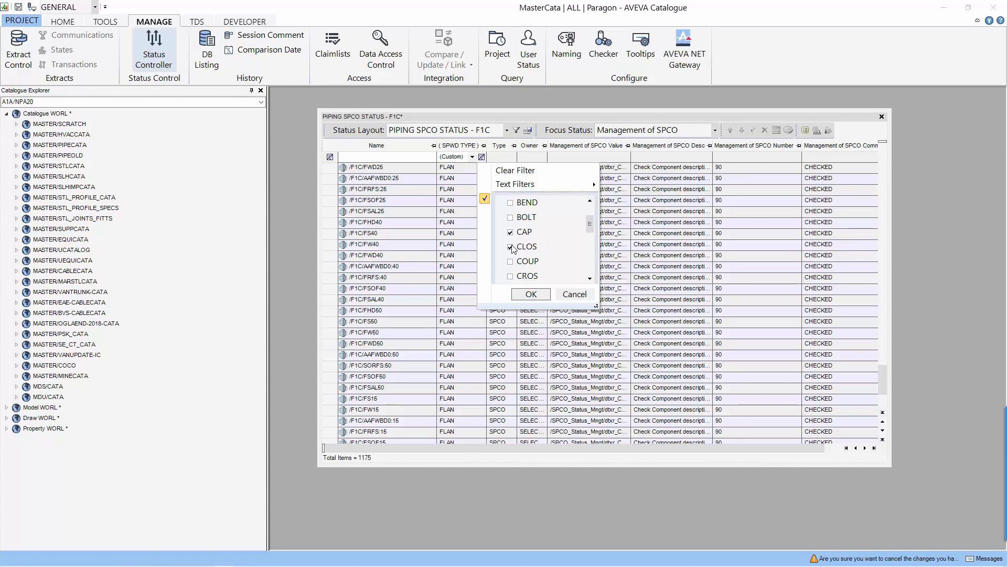
{"action": "left_click", "coordinate": [511, 276]}
{"action": "left_click_drag", "start_coordinate": [590, 229], "coordinate": [596, 261]}
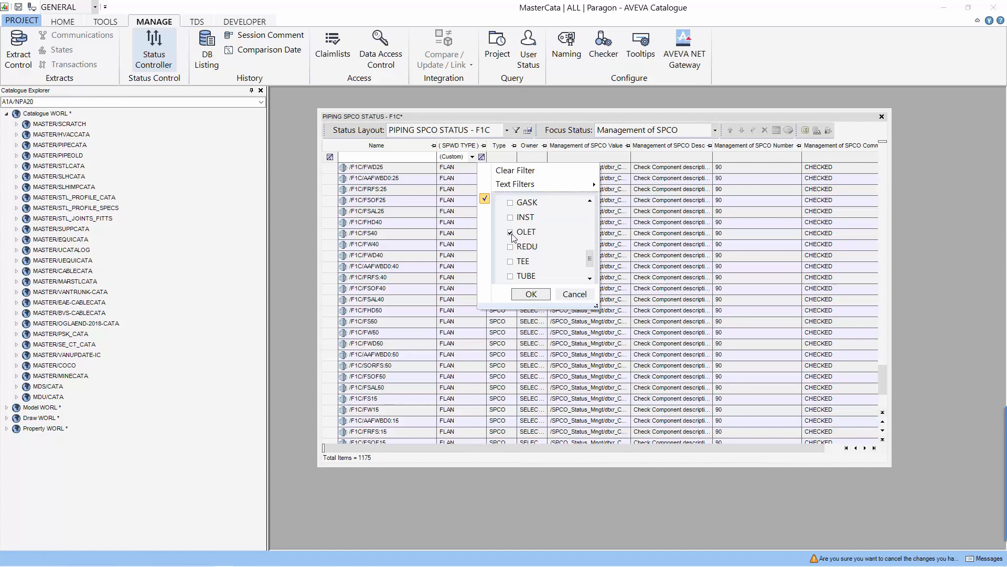
{"action": "left_click", "coordinate": [512, 263]}
{"action": "left_click", "coordinate": [532, 294]}
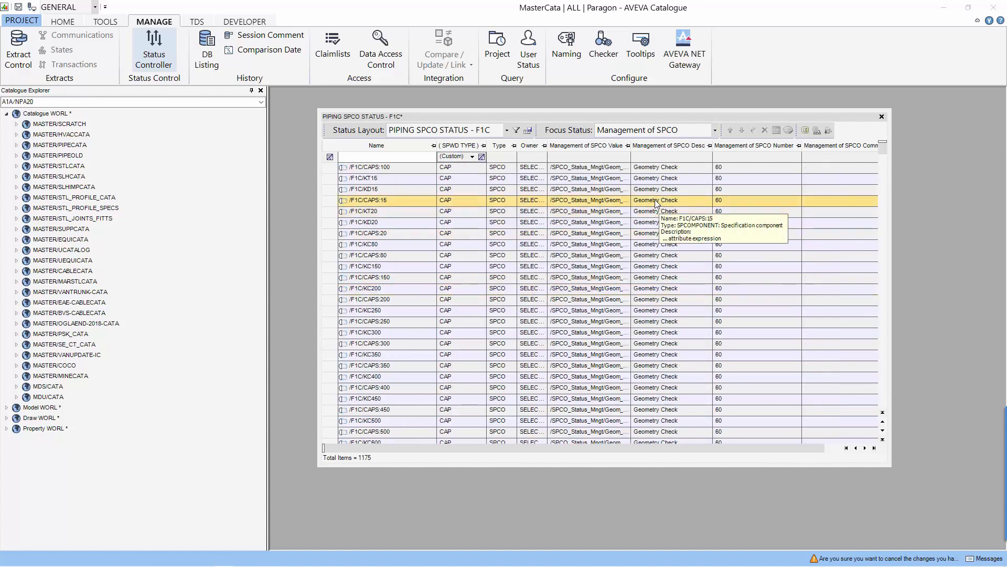
- Select every filtered CAP row and promote them to Check Connect works (80), commented CHECKED
{"action": "left_click", "coordinate": [494, 203]}
{"action": "key", "text": "ctrl+a"}
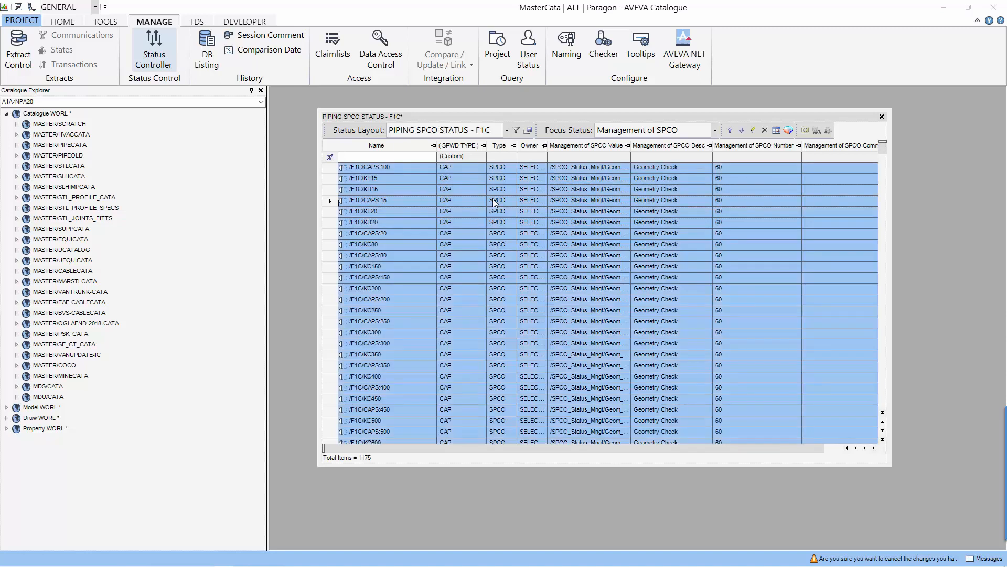
{"action": "right_click", "coordinate": [494, 202]}
{"action": "left_click", "coordinate": [519, 205]}
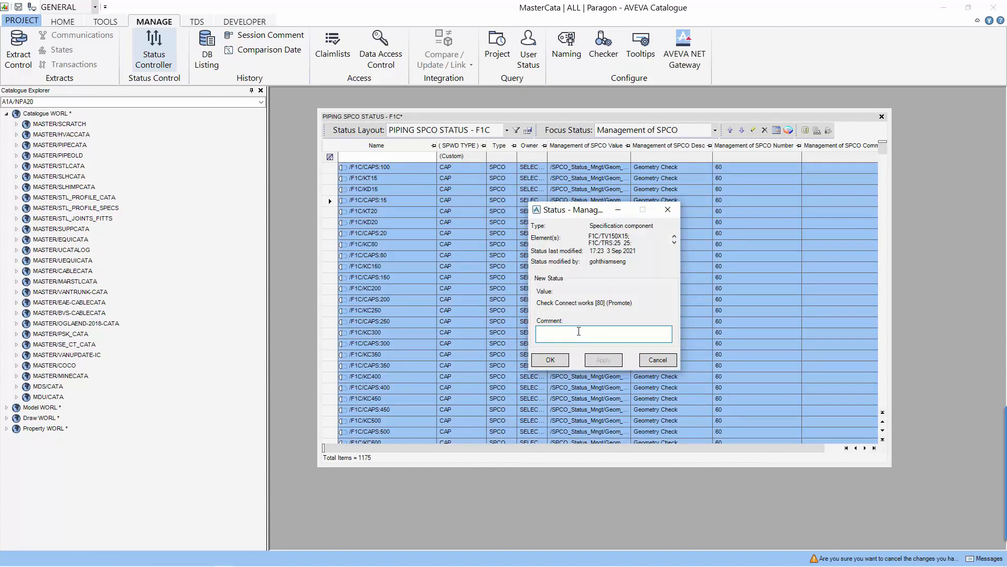
{"action": "type", "text": "CHECKED"}
{"action": "left_click", "coordinate": [551, 359]}
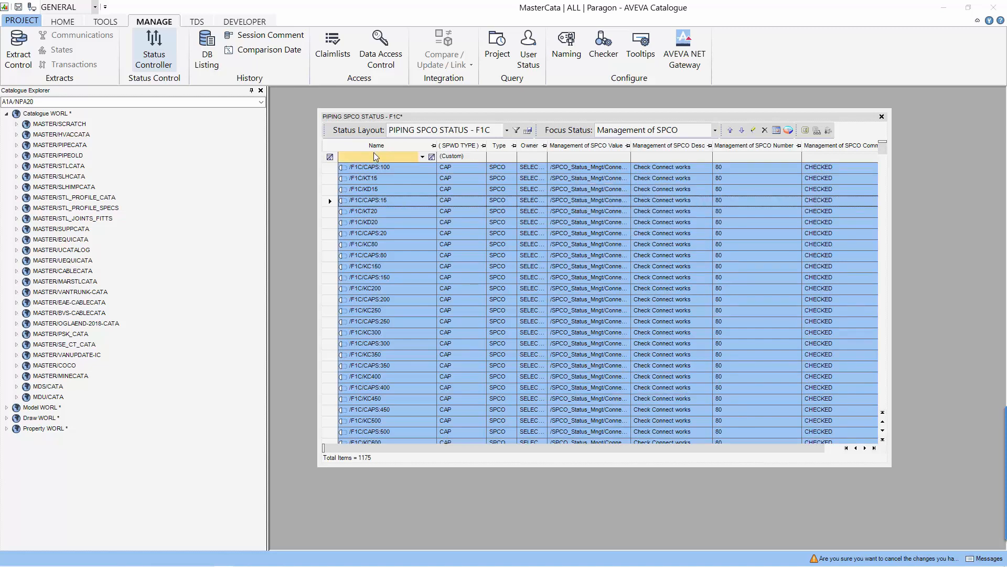
- Cancel the Name filter and reset the SPWD TYPE filter to (All) so every type is listed
{"action": "left_click", "coordinate": [422, 158]}
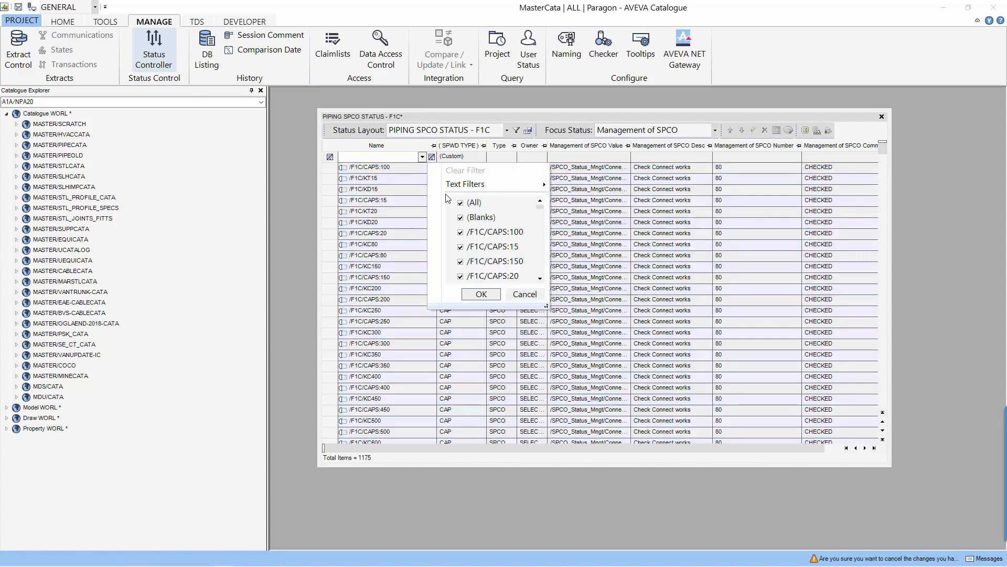
{"action": "left_click", "coordinate": [461, 203]}
{"action": "left_click", "coordinate": [526, 295]}
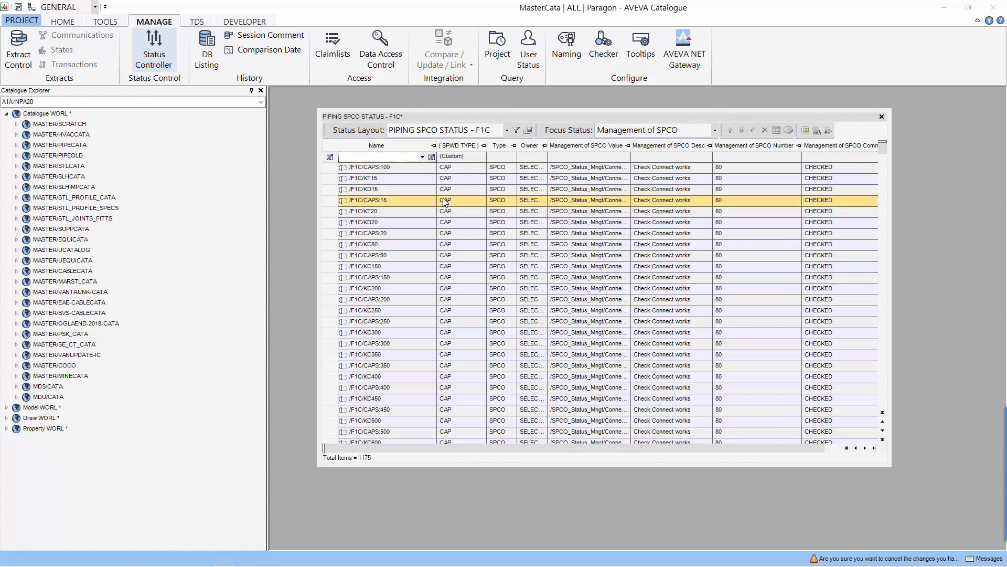
{"action": "left_click", "coordinate": [472, 156]}
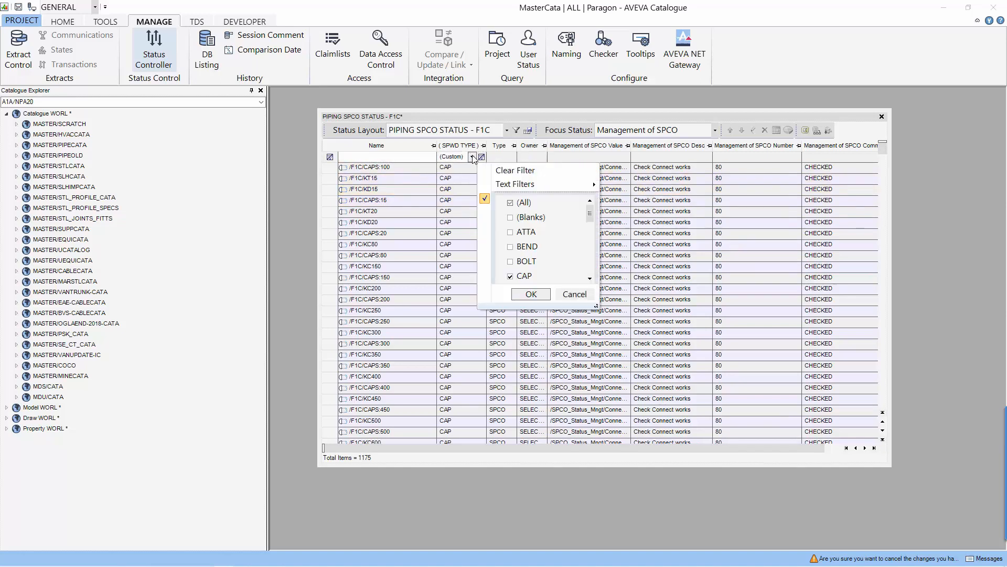
{"action": "left_click", "coordinate": [512, 203]}
{"action": "left_click", "coordinate": [532, 294]}
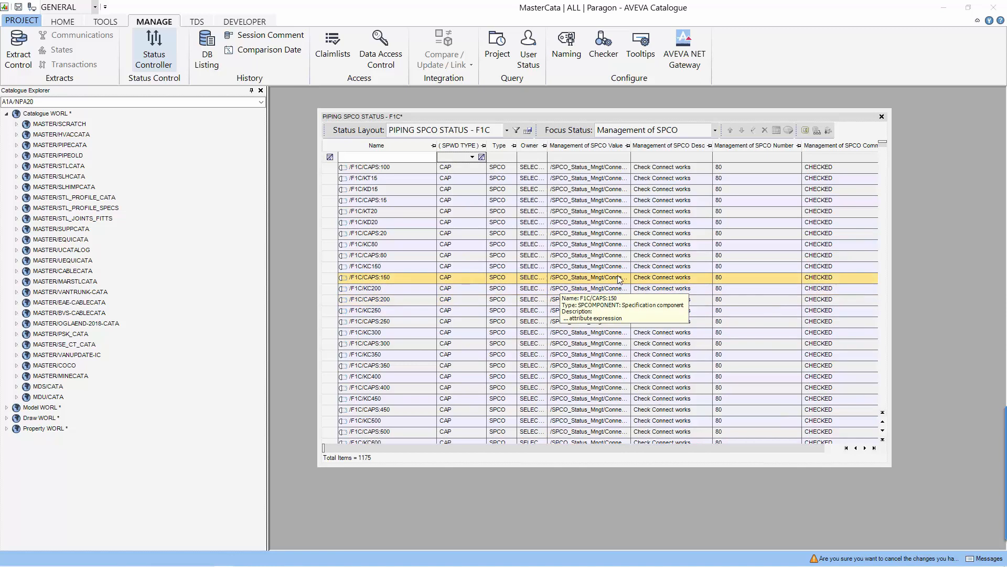
{"action": "scroll", "coordinate": [690, 198], "scroll_direction": "down", "scroll_amount": 5}
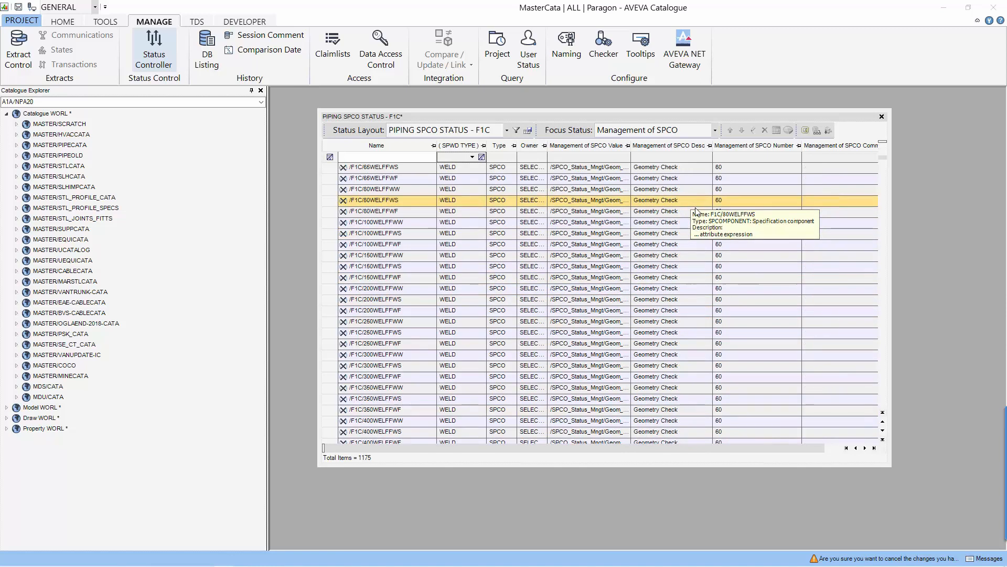
{"action": "scroll", "coordinate": [712, 260], "scroll_direction": "down", "scroll_amount": 3}
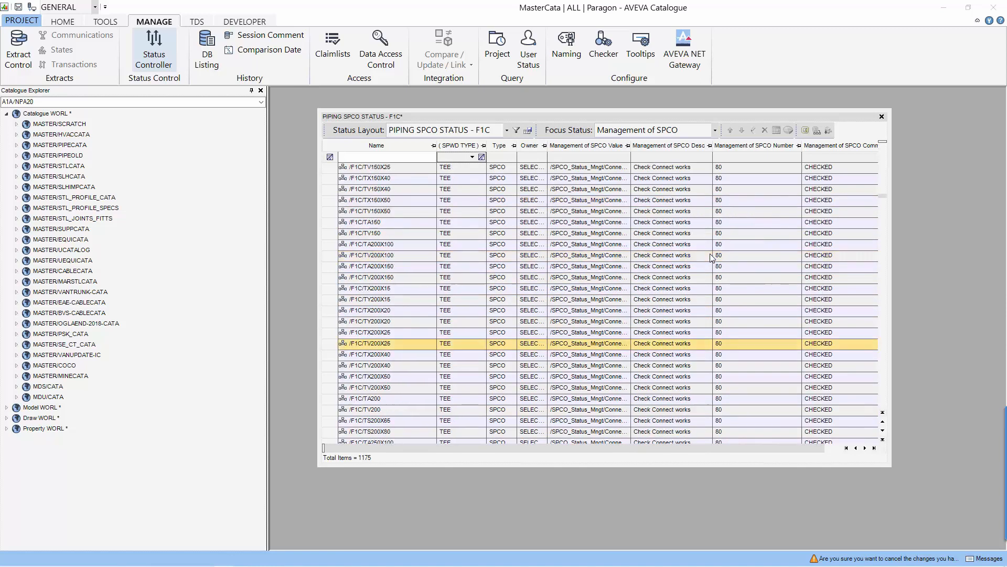
{"action": "scroll", "coordinate": [713, 258], "scroll_direction": "up", "scroll_amount": 8}
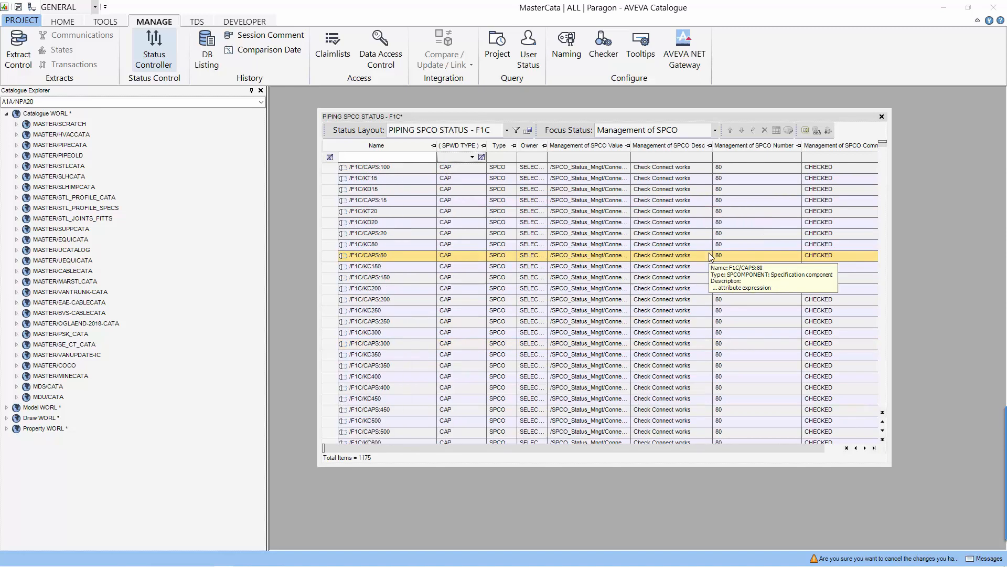
- Filter the SPWD TYPE column to show CAP components only
{"action": "left_click", "coordinate": [413, 181]}
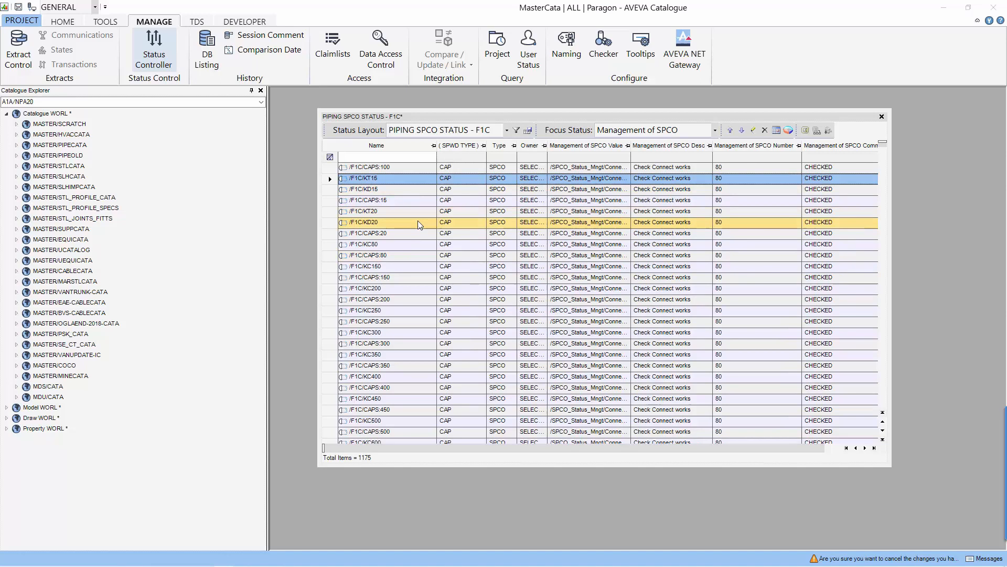
{"action": "left_click", "coordinate": [472, 157]}
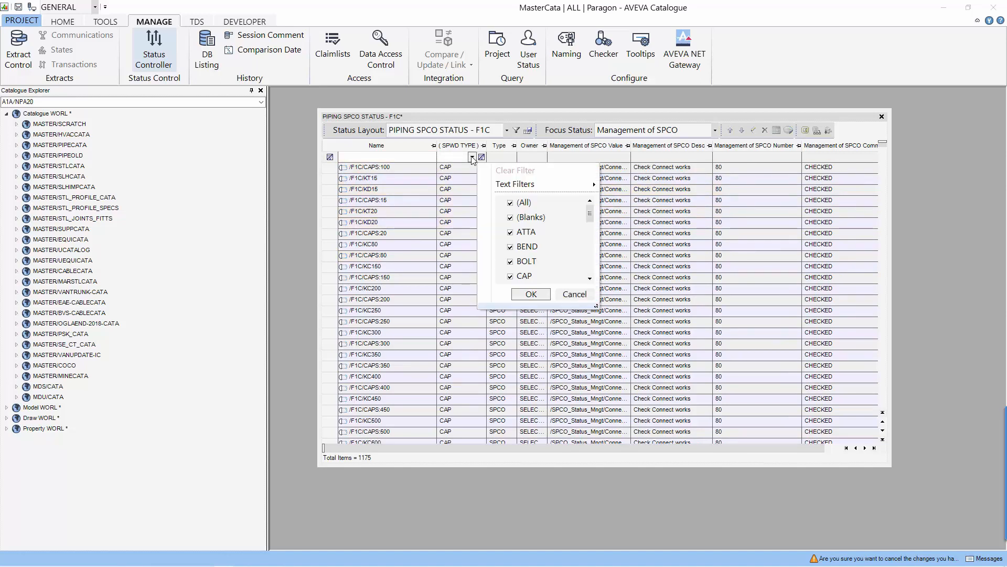
{"action": "left_click", "coordinate": [511, 202]}
{"action": "left_click", "coordinate": [510, 277]}
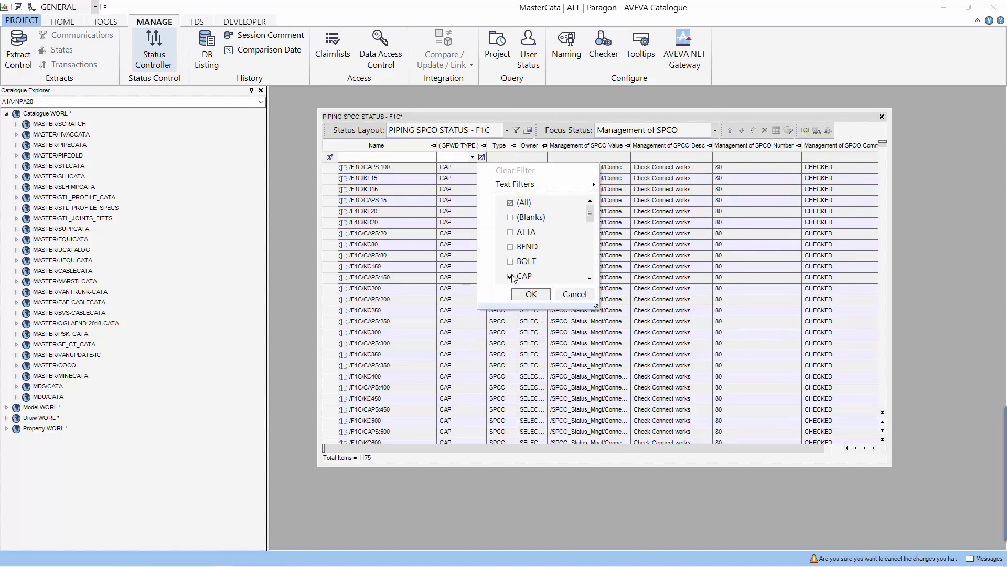
{"action": "left_click", "coordinate": [531, 294]}
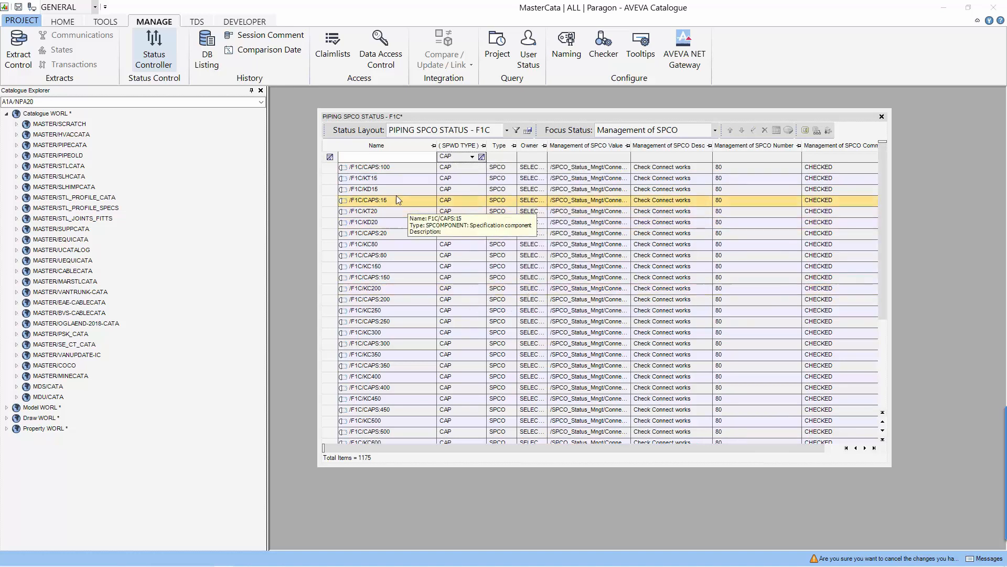
- Demote all CAP rows to Geometry Check (60), replacing the comment with RECHECKED GEOM
{"action": "key", "text": "ctrl+a"}
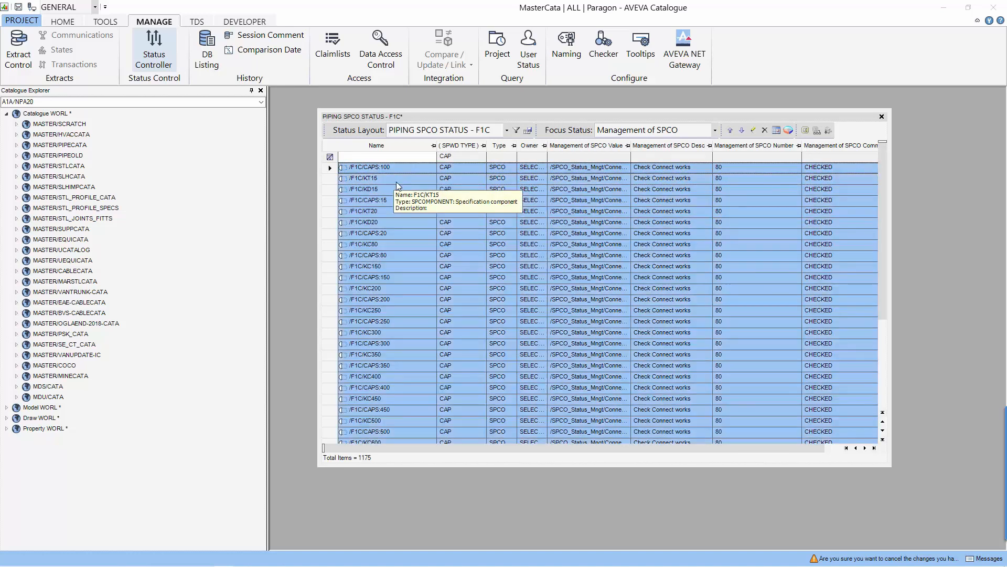
{"action": "right_click", "coordinate": [414, 203]}
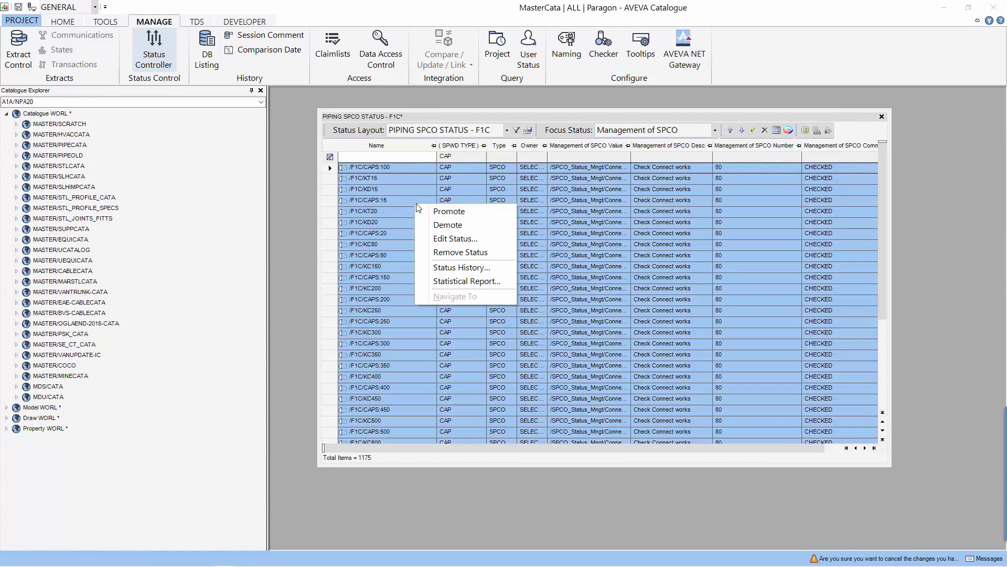
{"action": "left_click", "coordinate": [450, 226]}
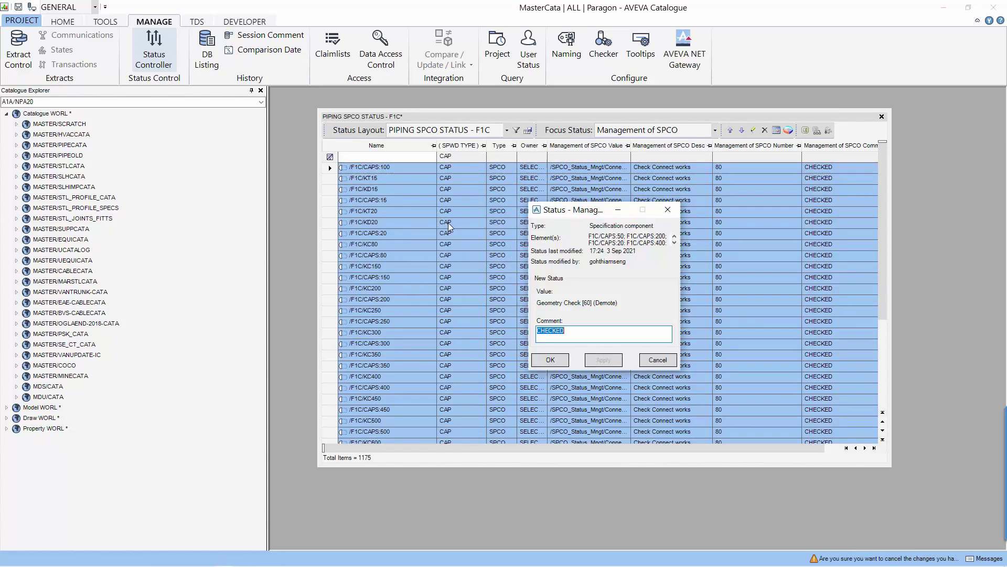
{"action": "left_click", "coordinate": [605, 329]}
{"action": "double_click", "coordinate": [535, 336]}
{"action": "type", "text": "rEC"}
{"action": "key", "text": "BackSpace"}
{"action": "key", "text": "BackSpace"}
{"action": "key", "text": "BackSpace"}
{"action": "type", "text": "EOM"}
{"action": "left_click", "coordinate": [550, 360]}
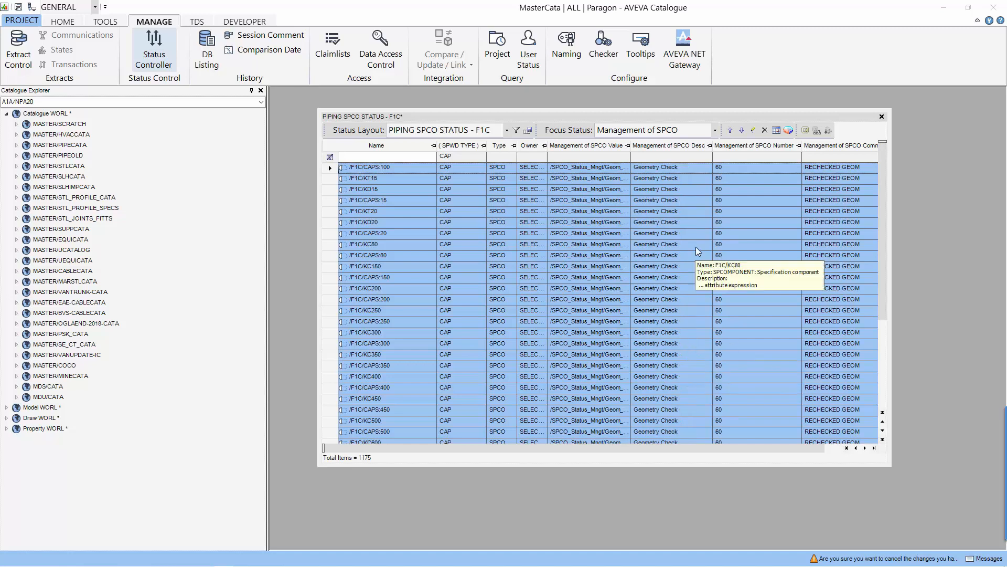
- Glance at the statistical report, then reset the SPWD TYPE filter to include every type
{"action": "left_click", "coordinate": [789, 130]}
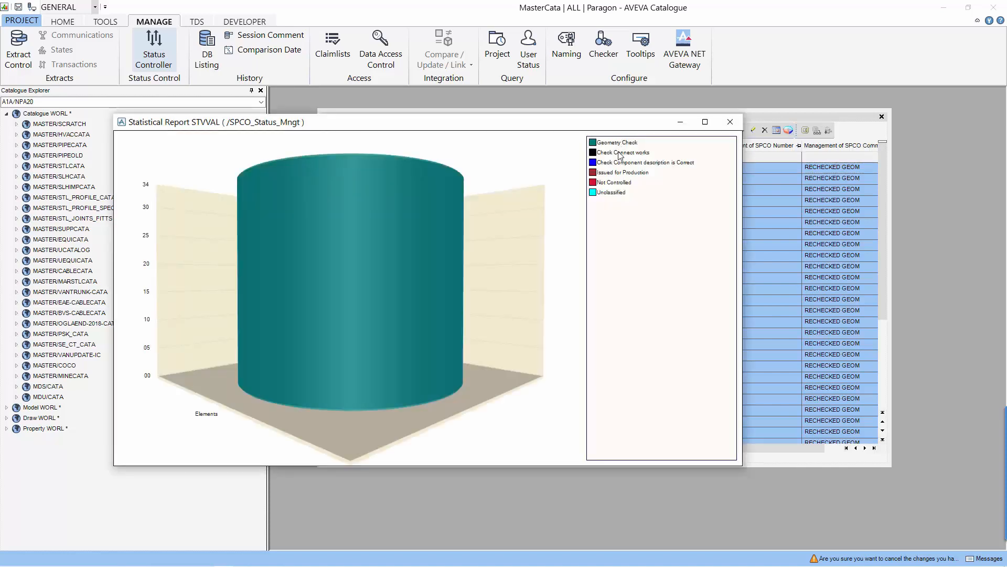
{"action": "left_click", "coordinate": [731, 121]}
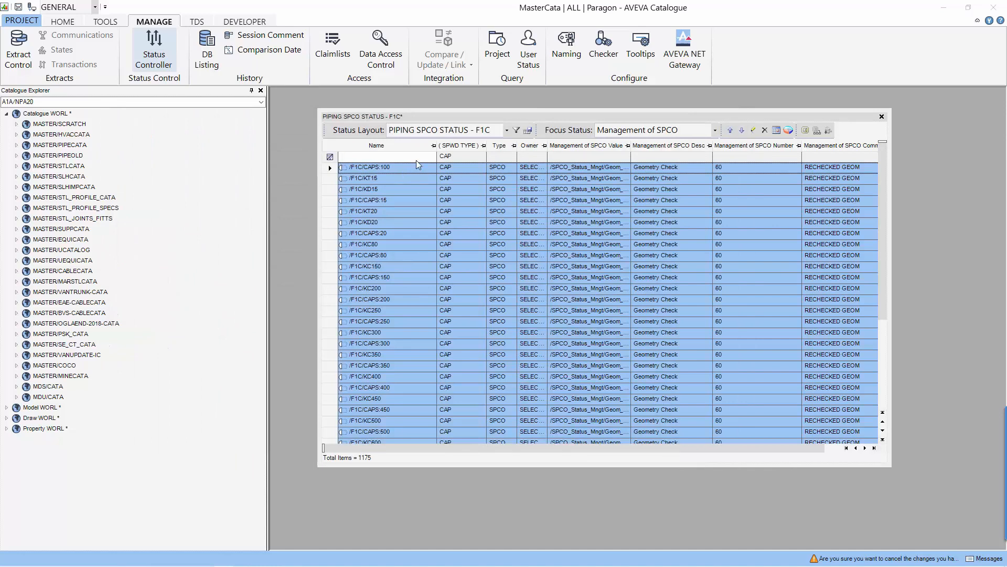
{"action": "left_click", "coordinate": [465, 156]}
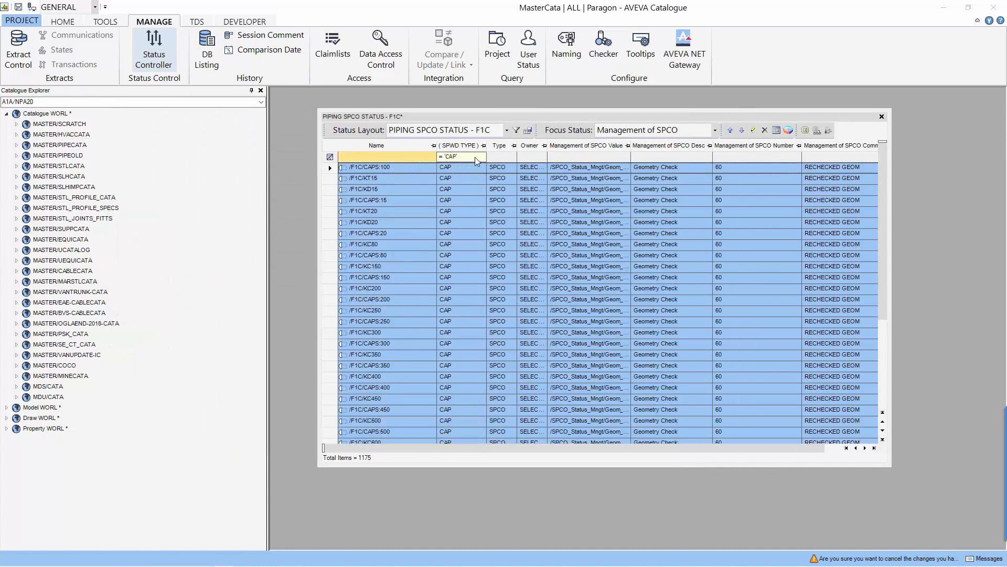
{"action": "left_click", "coordinate": [481, 156]}
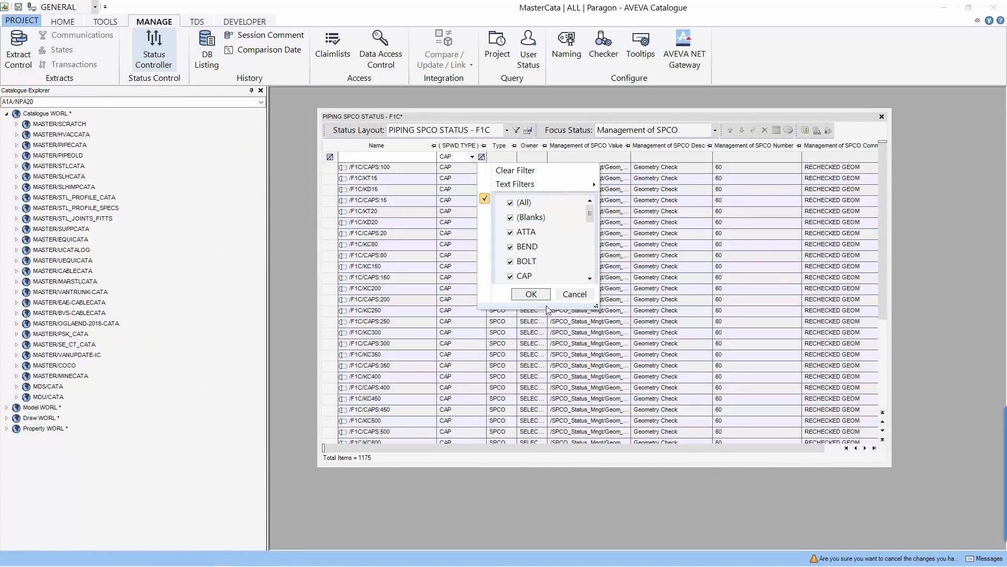
{"action": "left_click", "coordinate": [532, 293]}
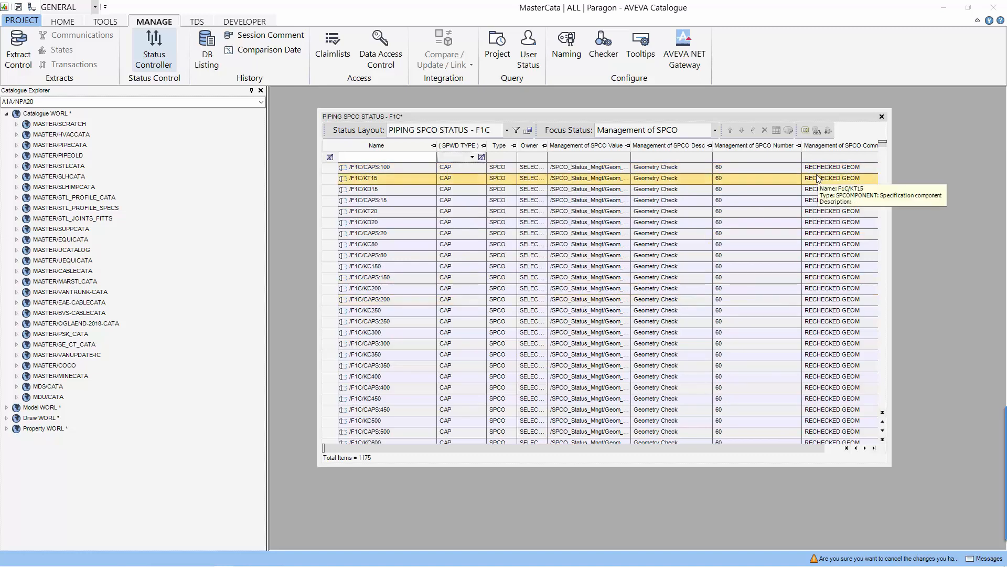
- Show the status statistics chart for all component rows, then close it
{"action": "left_click", "coordinate": [532, 172]}
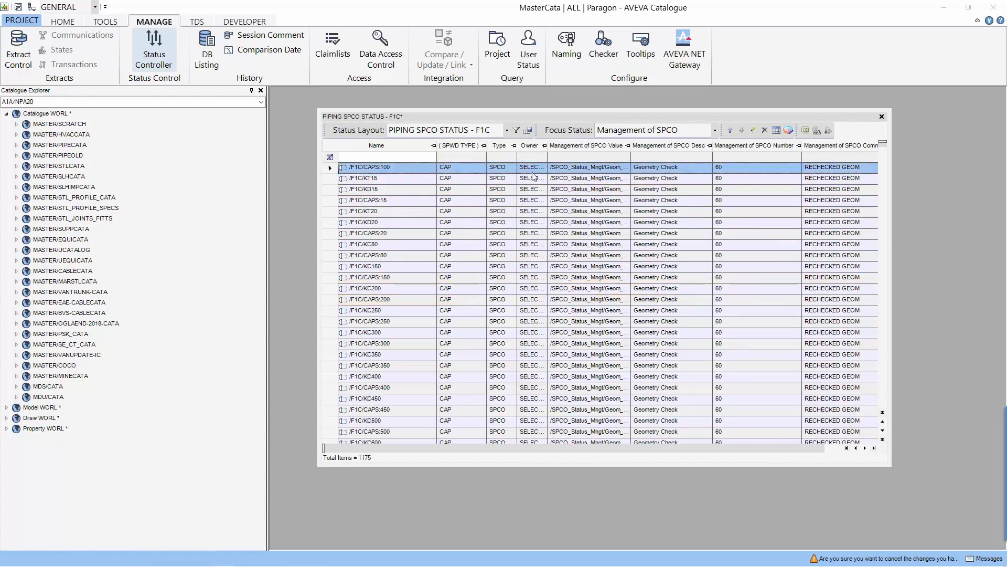
{"action": "key", "text": "ctrl+a"}
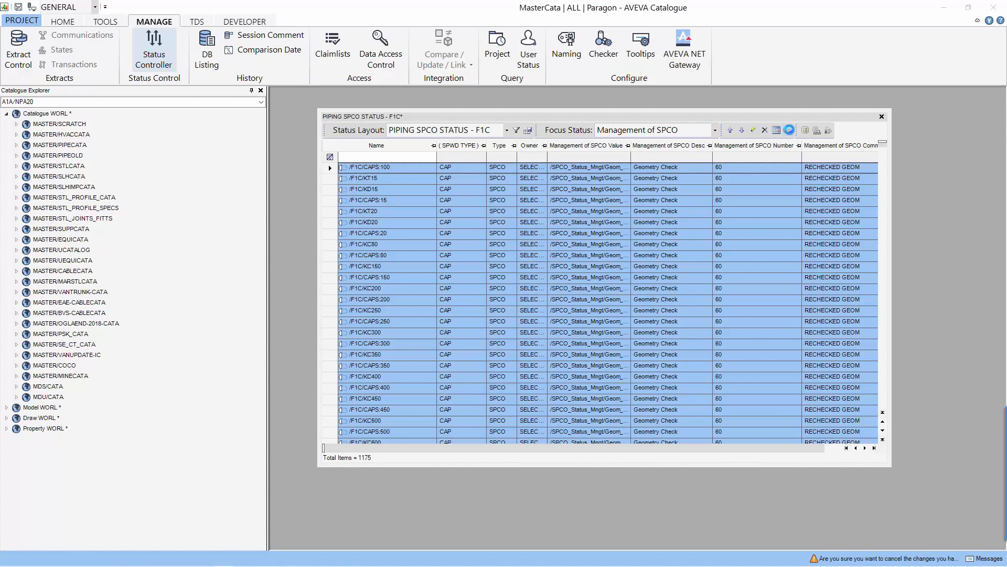
{"action": "left_click", "coordinate": [788, 131]}
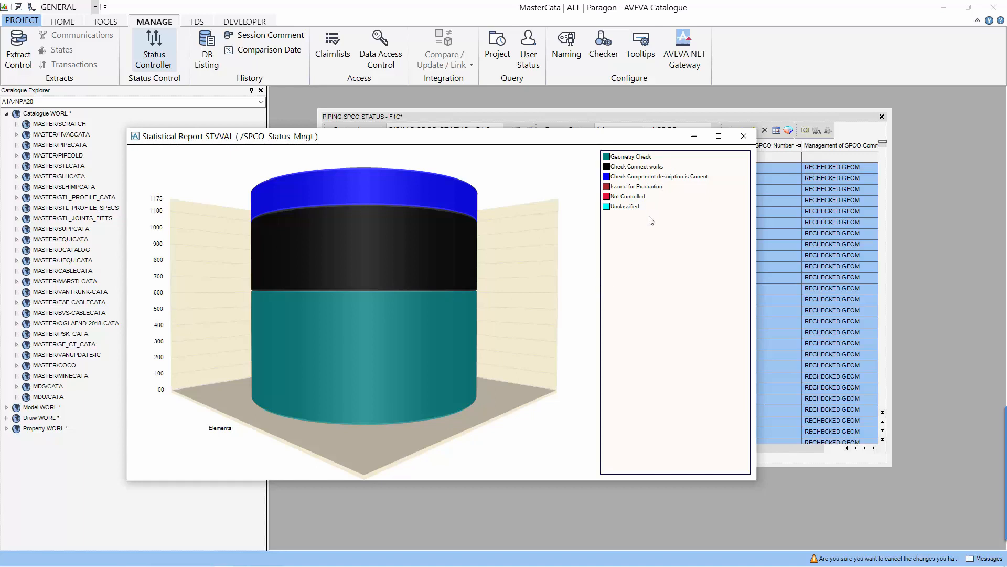
{"action": "left_click", "coordinate": [745, 137]}
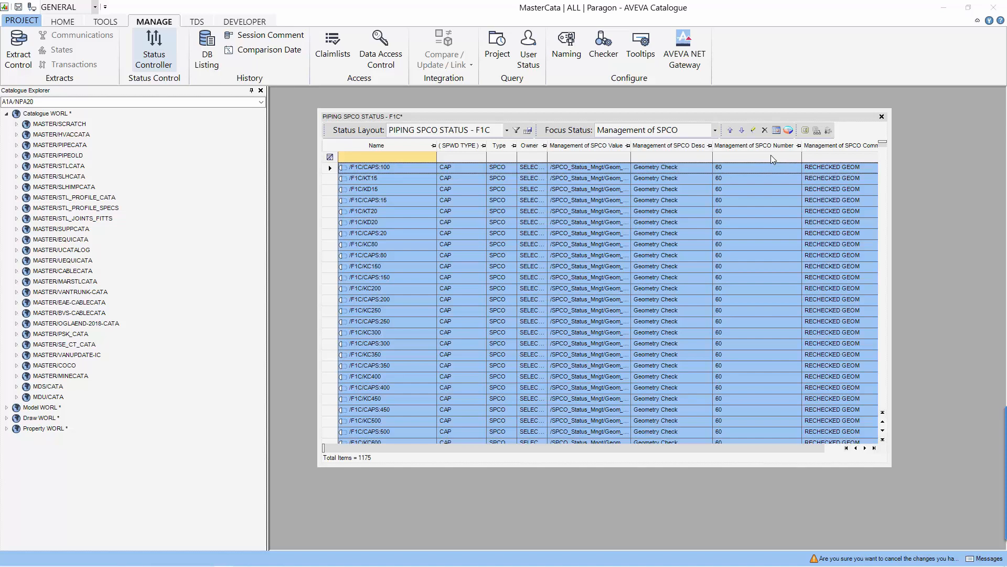
- Filter the Management of SPCO Number column to status number 90 only
{"action": "left_click", "coordinate": [771, 155]}
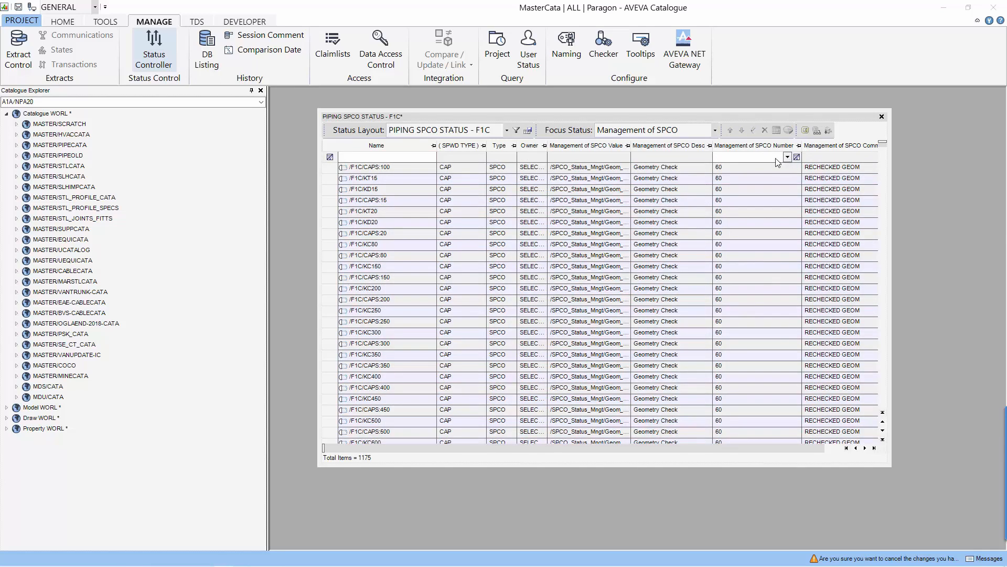
{"action": "left_click", "coordinate": [787, 158]}
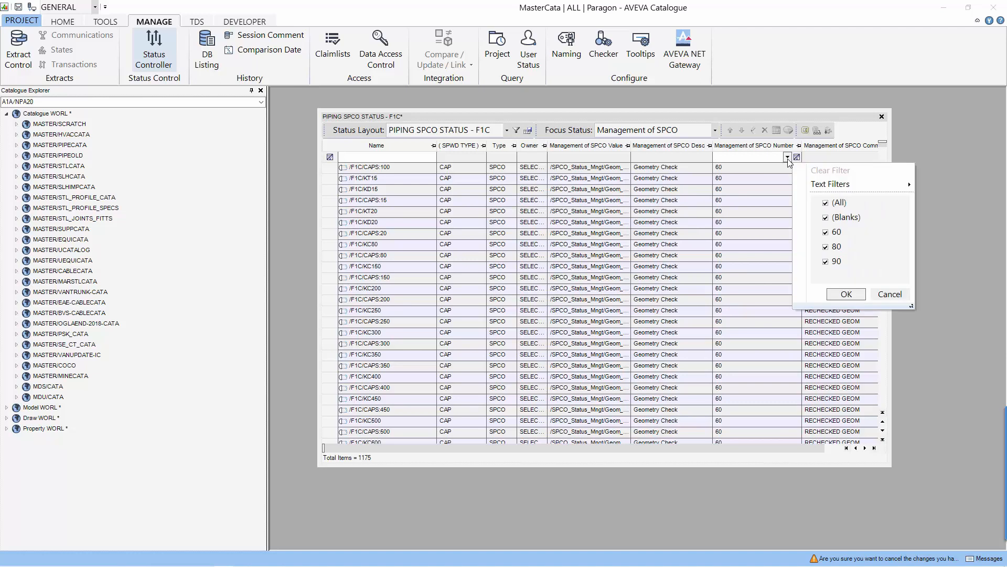
{"action": "left_click", "coordinate": [826, 203]}
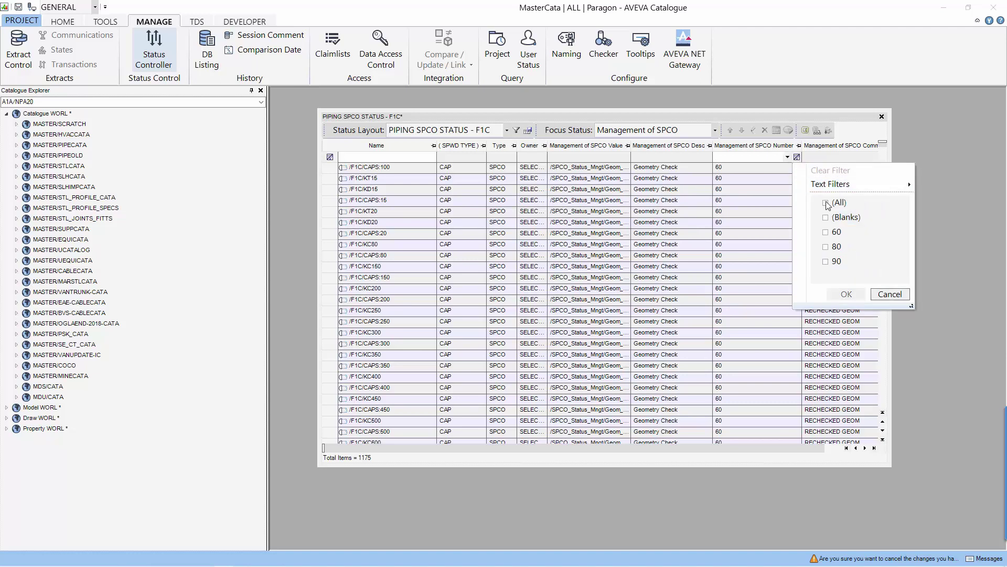
{"action": "left_click", "coordinate": [831, 261]}
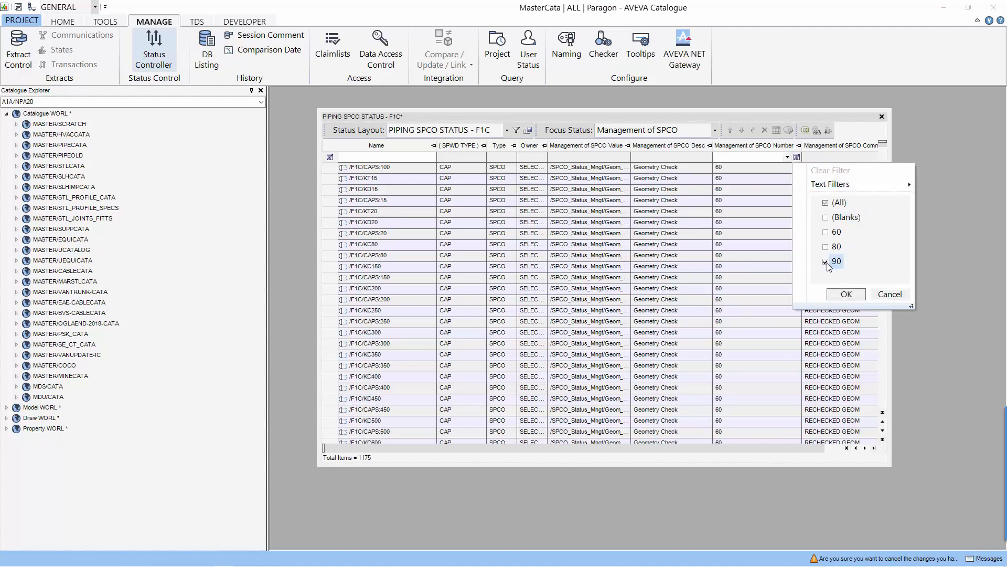
{"action": "left_click", "coordinate": [840, 296]}
- Promote all status-90 rows to Issued for Production (100), commented PRODUCTION READY, then show every number again
{"action": "left_click", "coordinate": [578, 257]}
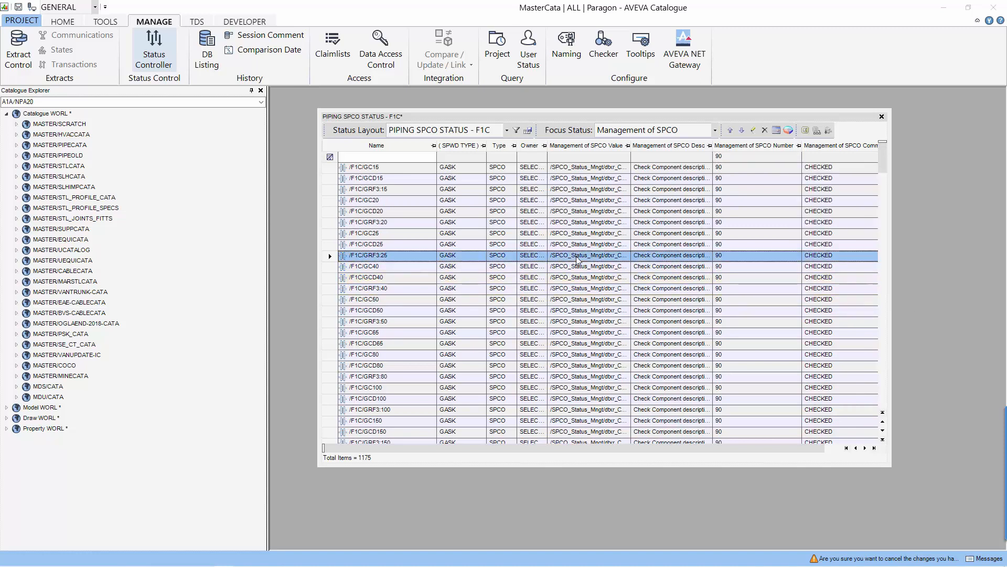
{"action": "key", "text": "ctrl+a"}
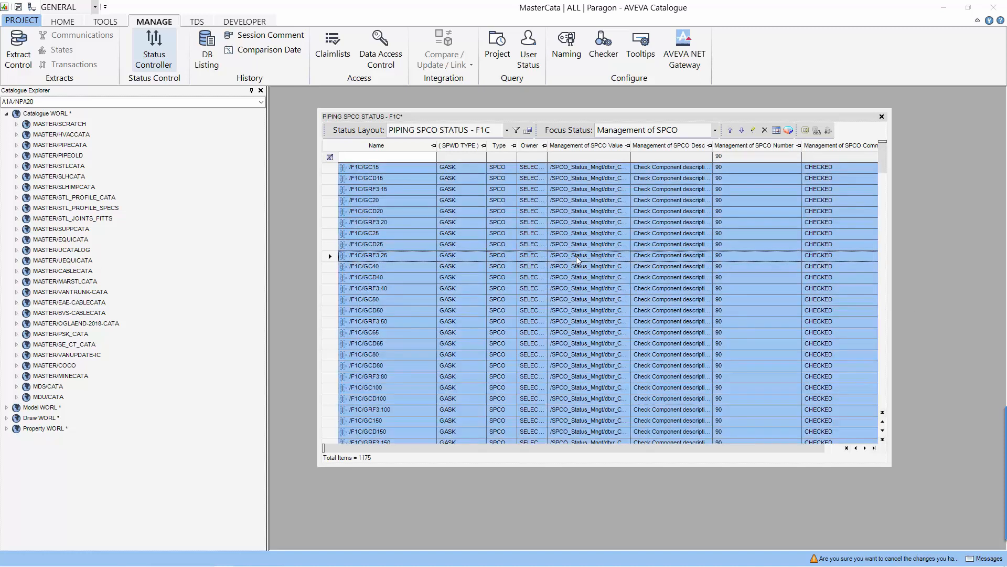
{"action": "right_click", "coordinate": [579, 258]}
{"action": "left_click", "coordinate": [619, 264]}
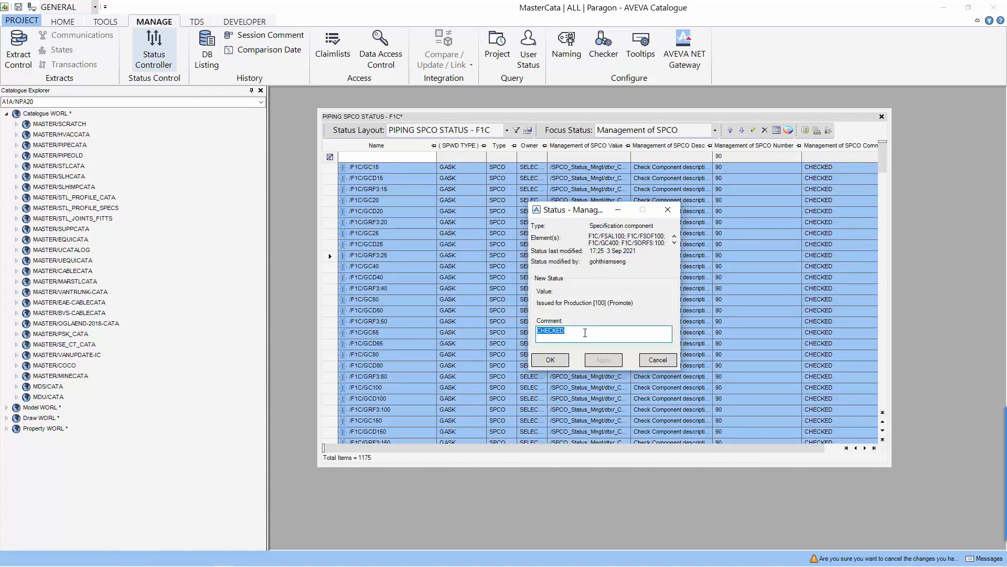
{"action": "type", "text": "PROD"}
{"action": "type", "text": "UCTION READY"}
{"action": "left_click", "coordinate": [551, 360]}
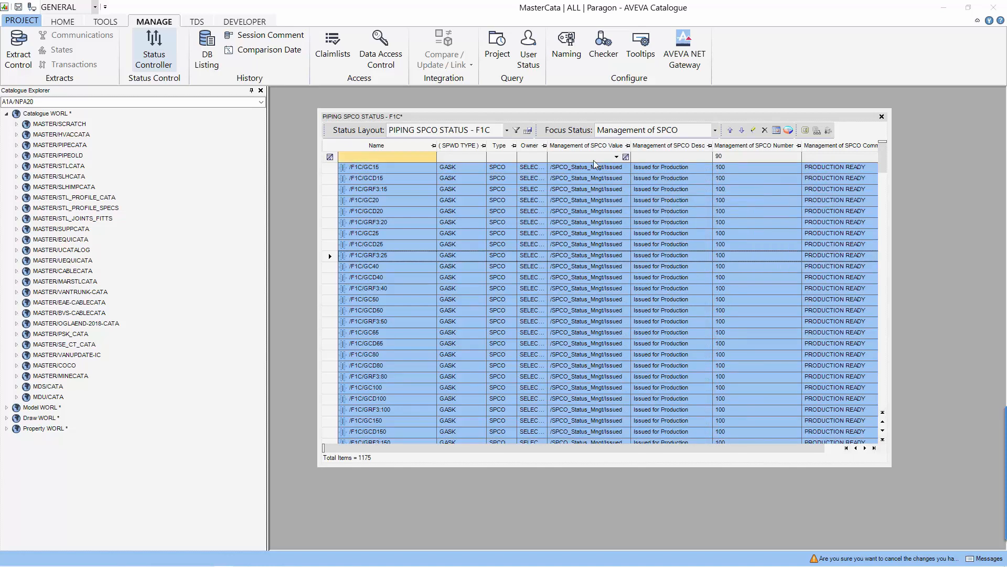
{"action": "left_click", "coordinate": [786, 158]}
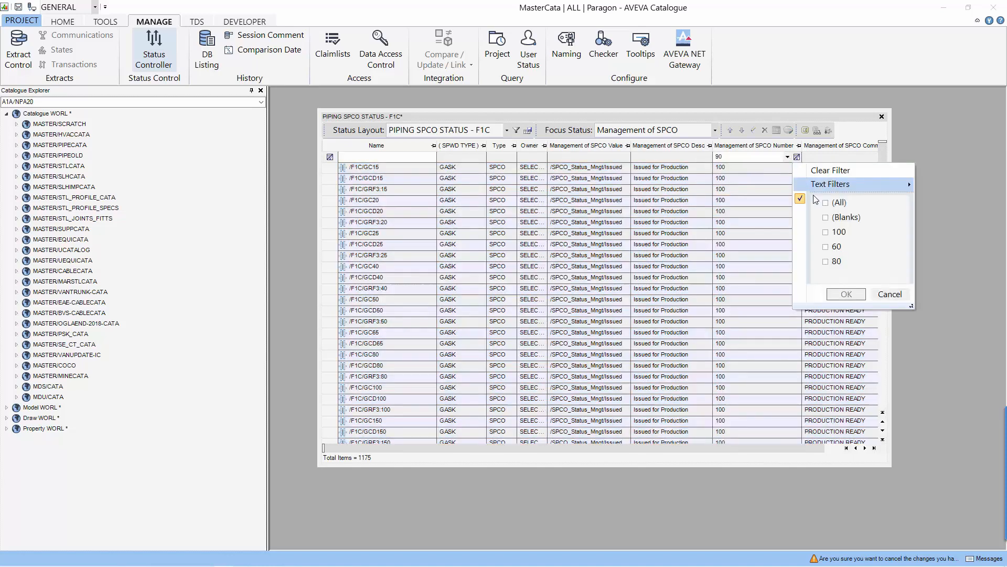
{"action": "left_click", "coordinate": [856, 296]}
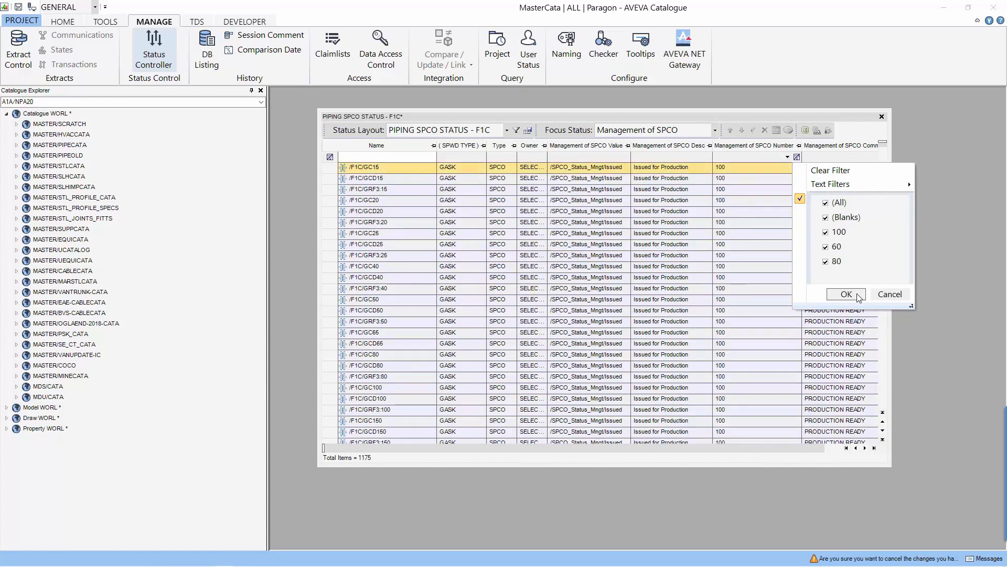
- Chart the status breakdown for all rows, switching to Bar Chart then Column Chart, and close it
{"action": "left_click", "coordinate": [596, 270]}
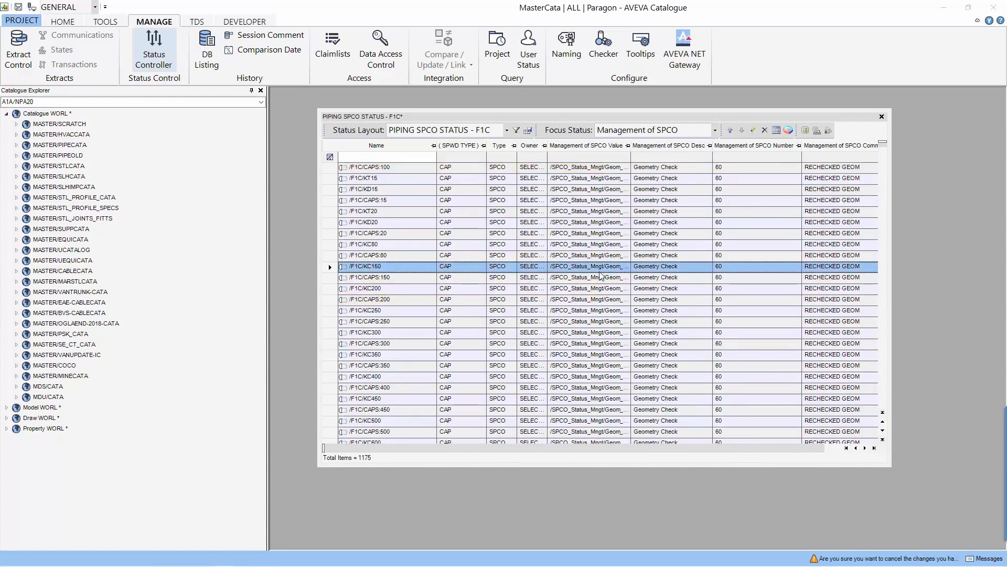
{"action": "key", "text": "ctrl+a"}
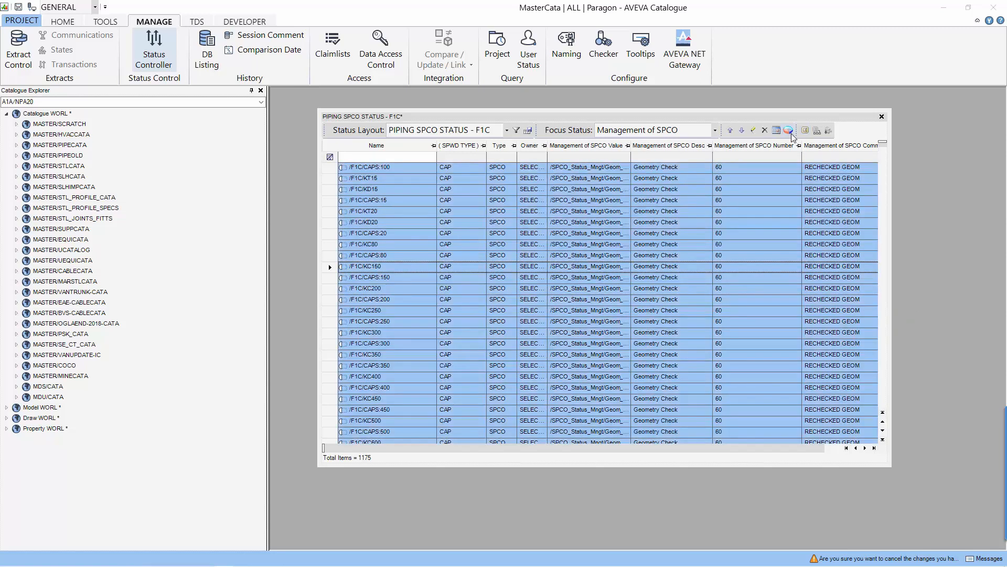
{"action": "left_click", "coordinate": [789, 131]}
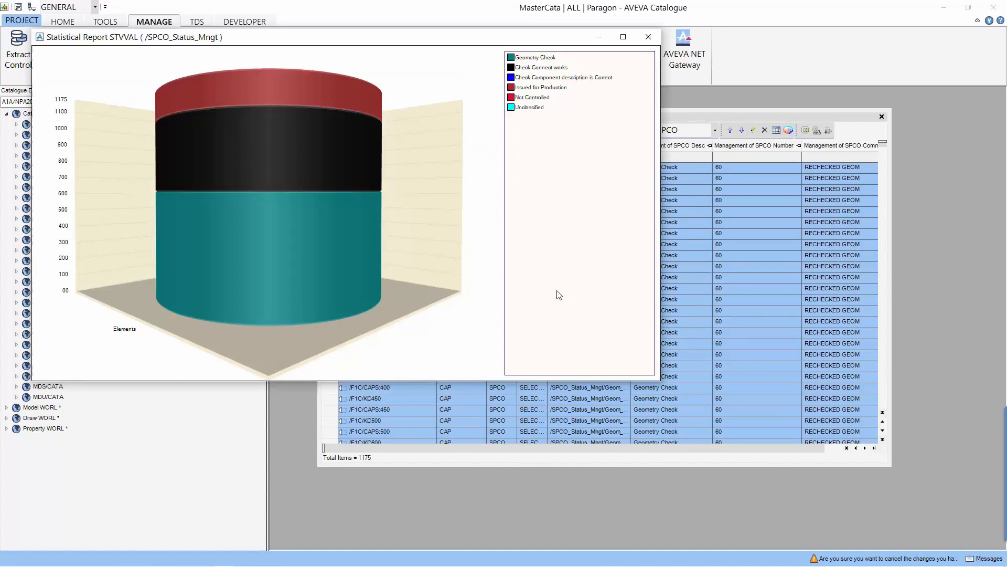
{"action": "right_click", "coordinate": [381, 195]}
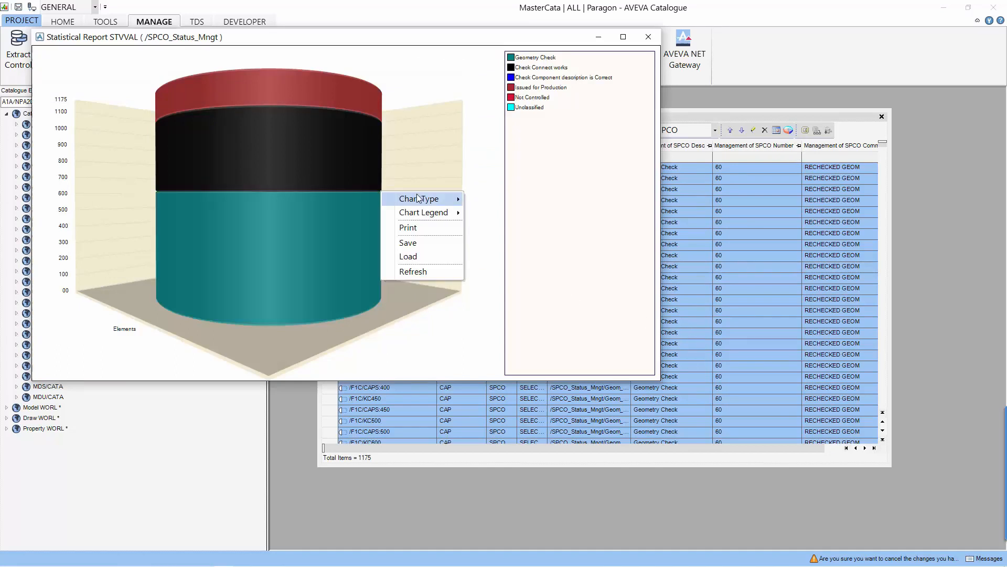
{"action": "left_click", "coordinate": [489, 200]}
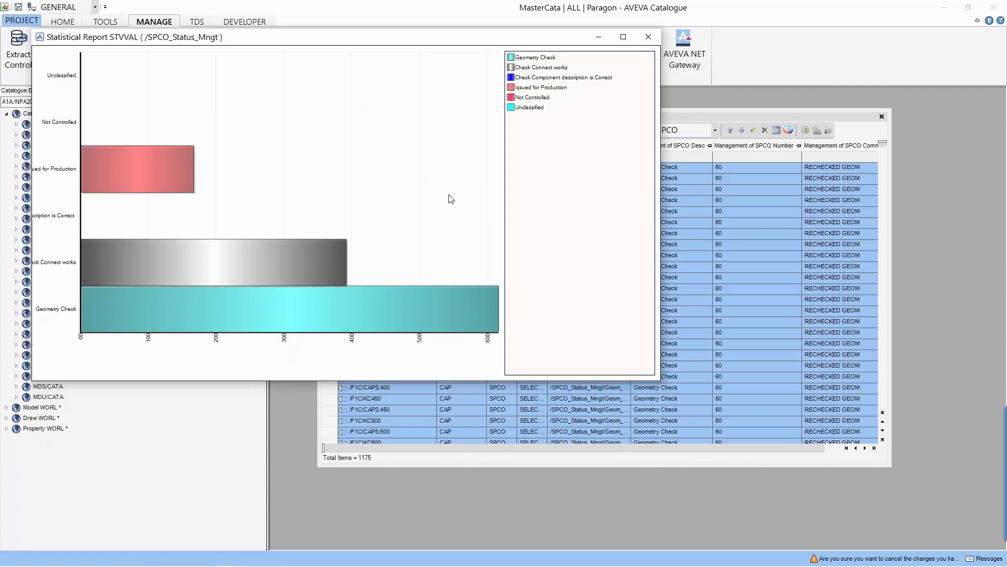
{"action": "right_click", "coordinate": [361, 143]}
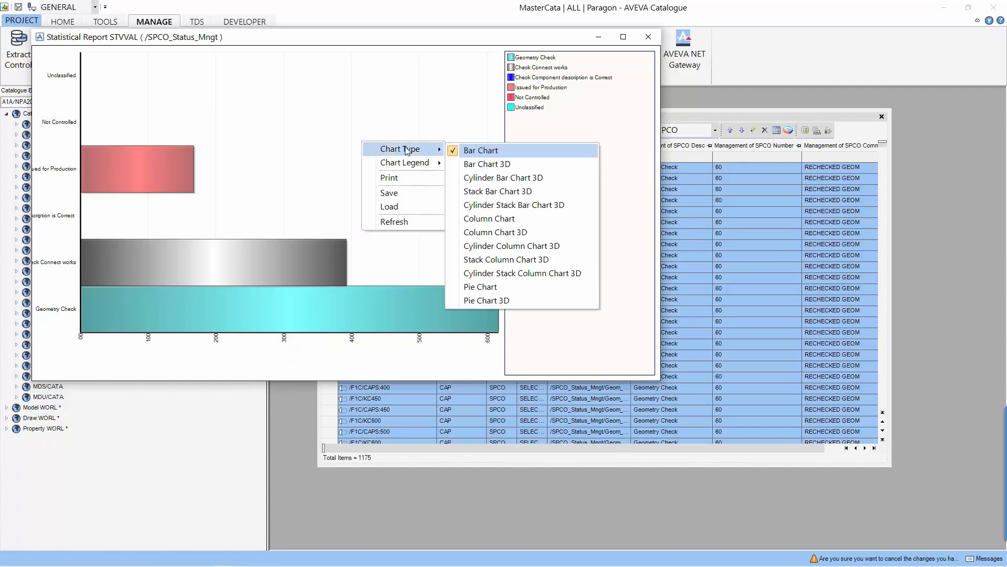
{"action": "mouse_move", "coordinate": [400, 149]}
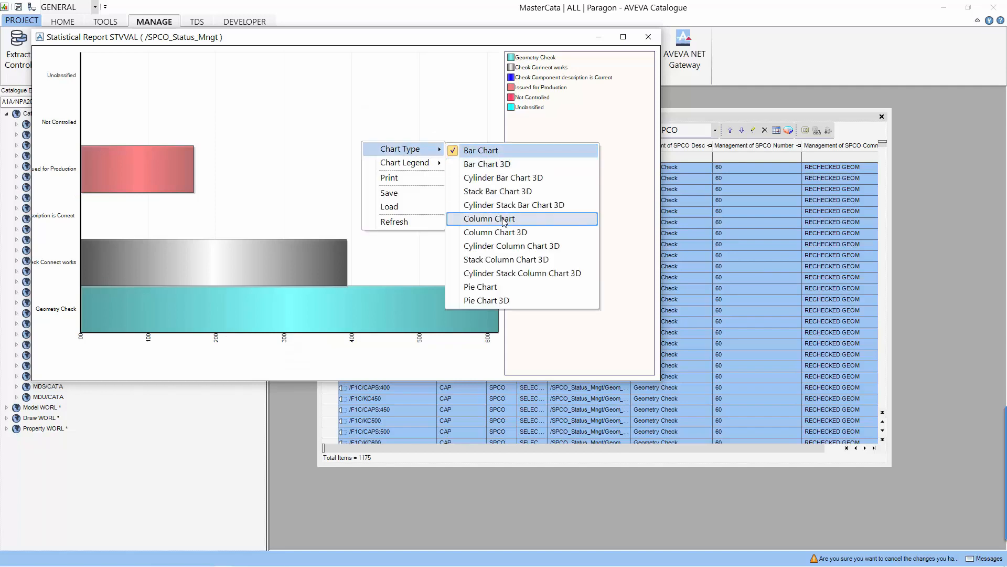
{"action": "left_click", "coordinate": [502, 218]}
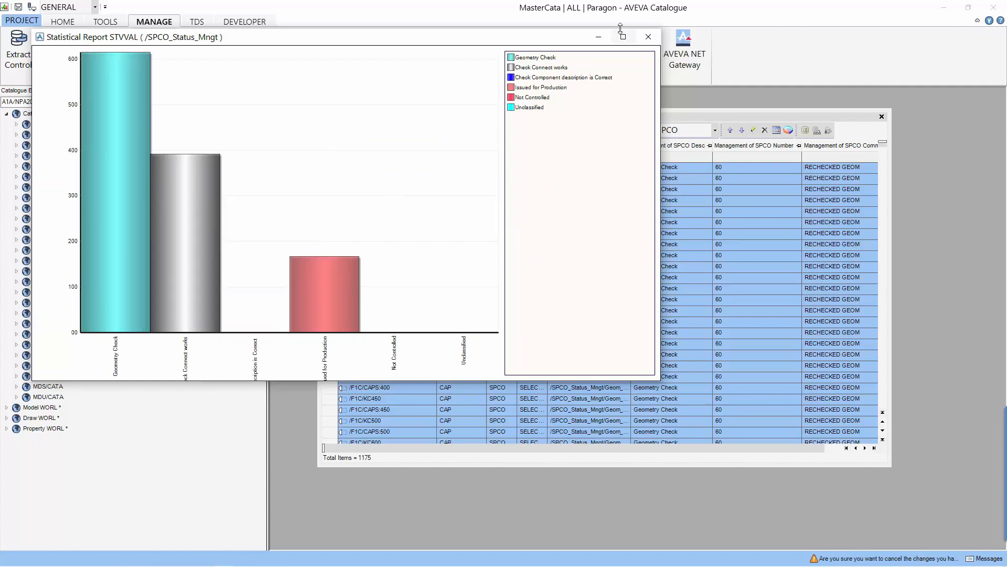
{"action": "left_click", "coordinate": [645, 38]}
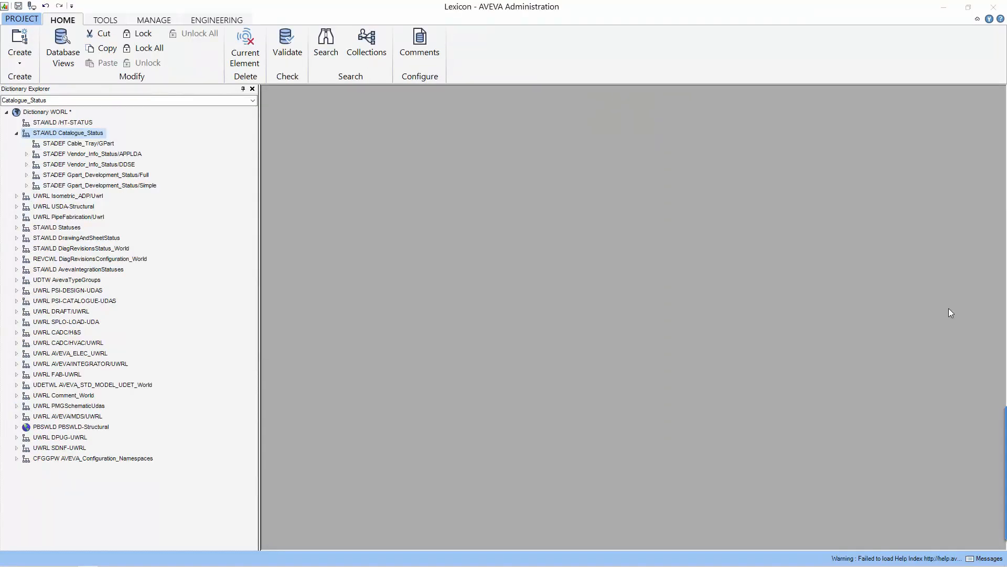
- Create a new status definition under Catalogue_Status and bring it into the Current Element Editor
{"action": "left_click", "coordinate": [58, 133]}
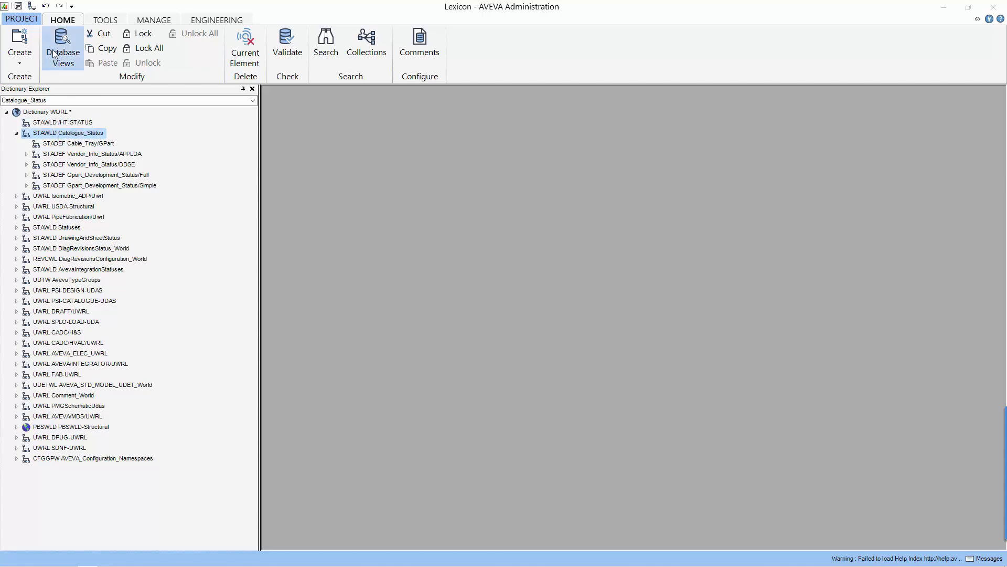
{"action": "right_click", "coordinate": [65, 139]}
{"action": "mouse_move", "coordinate": [95, 159]}
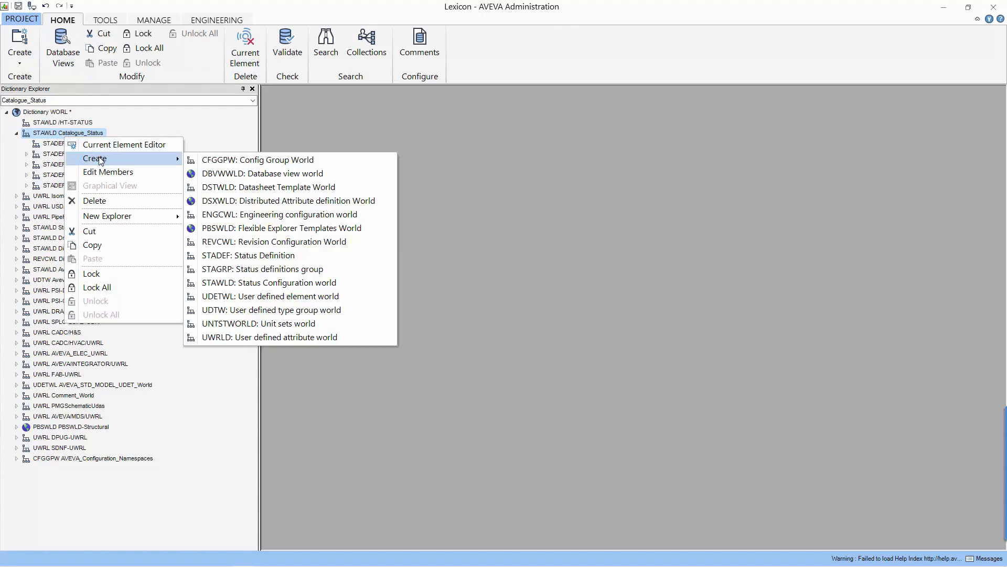
{"action": "left_click", "coordinate": [305, 257]}
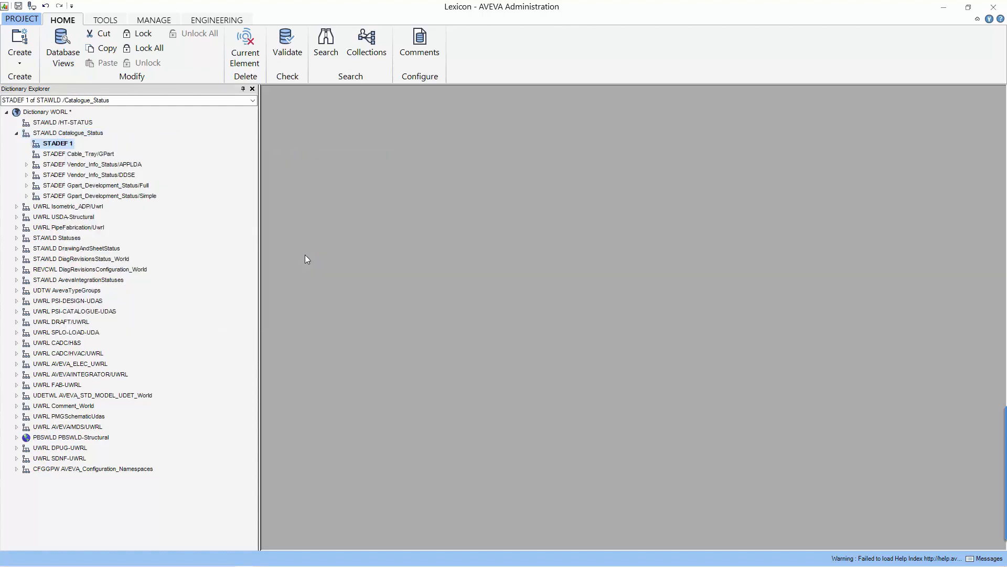
{"action": "right_click", "coordinate": [68, 145]}
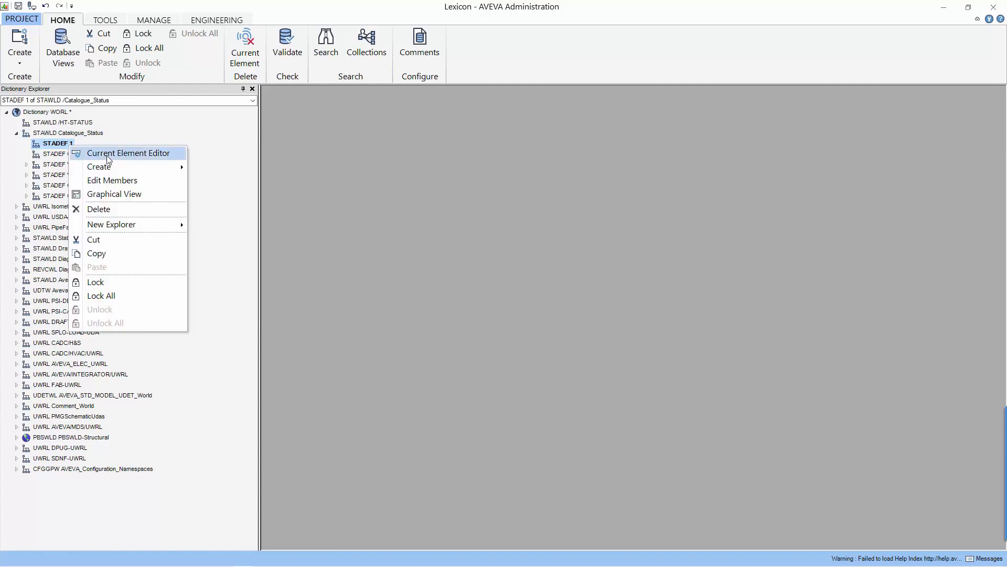
{"action": "left_click", "coordinate": [120, 159]}
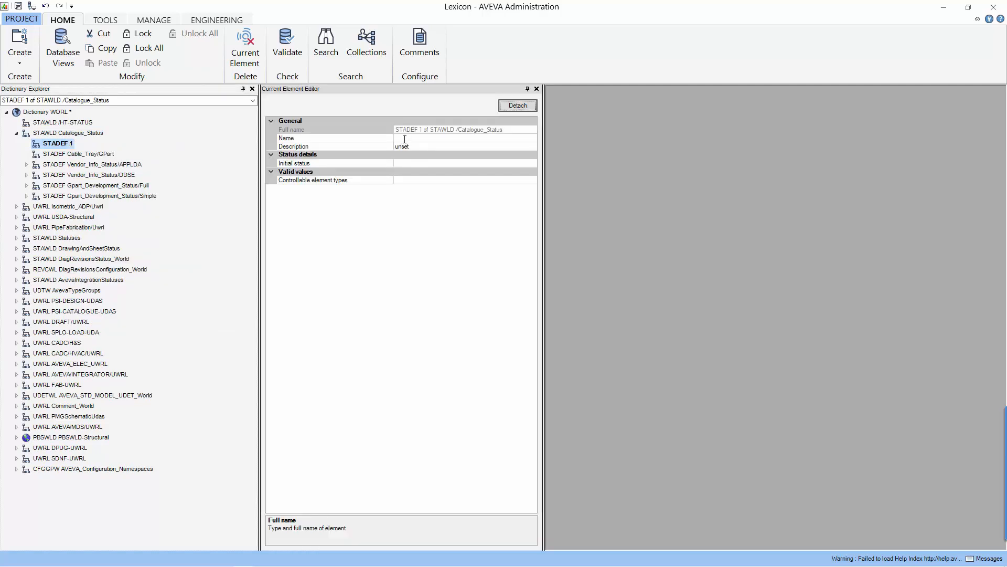
- Name the definition SPCO_Status_Mngt and set its description to 'Management of SPCO'
{"action": "left_click", "coordinate": [405, 139]}
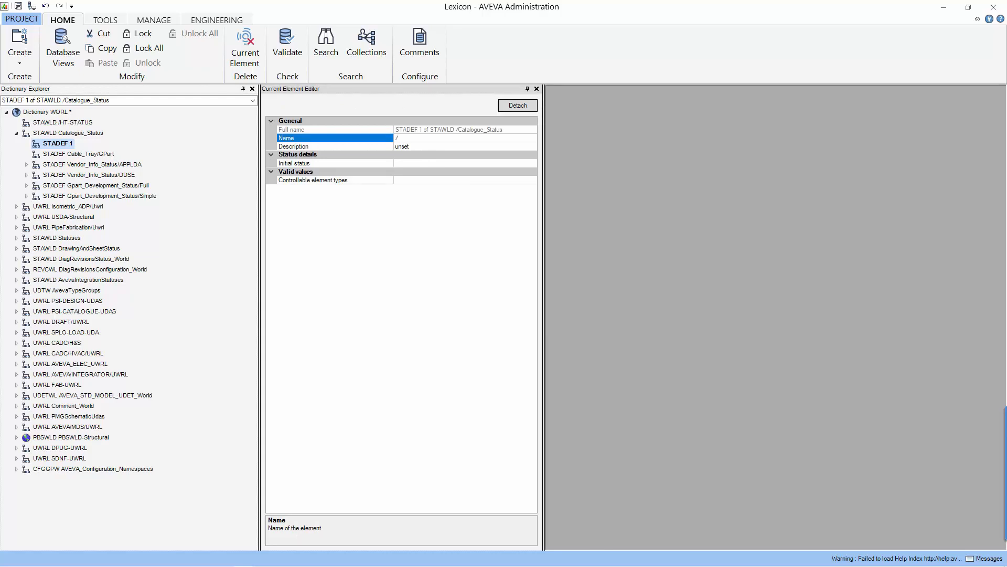
{"action": "type", "text": "SPCO_Stat"}
{"action": "type", "text": "us_"}
{"action": "type", "text": "Mngt"}
{"action": "left_click_drag", "start_coordinate": [448, 138], "coordinate": [393, 139]}
{"action": "left_click", "coordinate": [427, 146]}
{"action": "key", "text": "BackSpace"}
{"action": "key", "text": "BackSpace"}
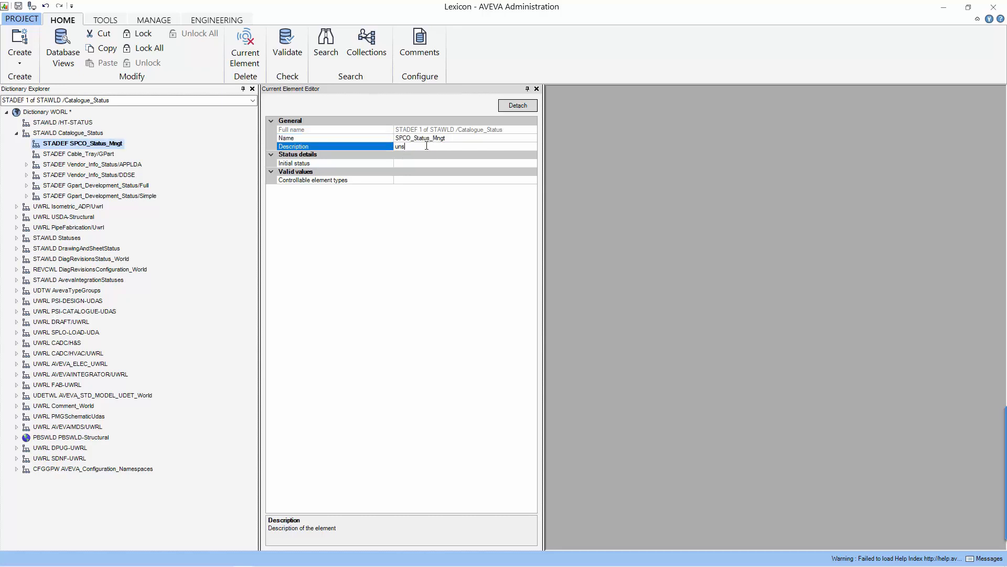
{"action": "key", "text": "BackSpace"}
{"action": "key", "text": "BackSpace"}
{"action": "type", "text": "Ma"}
{"action": "type", "text": "nagement of "}
{"action": "type", "text": "SPCO"}
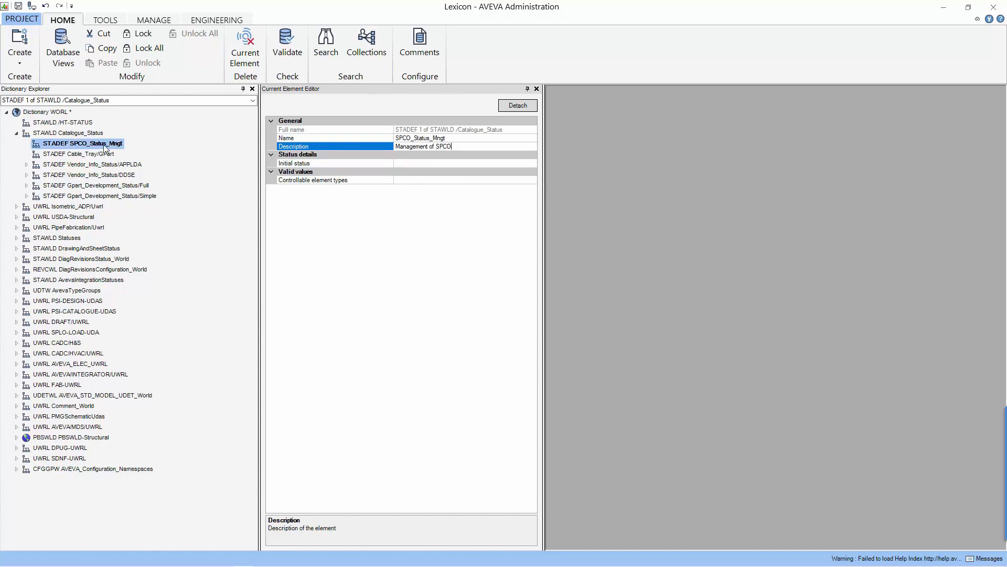
{"action": "key", "text": "Tab"}
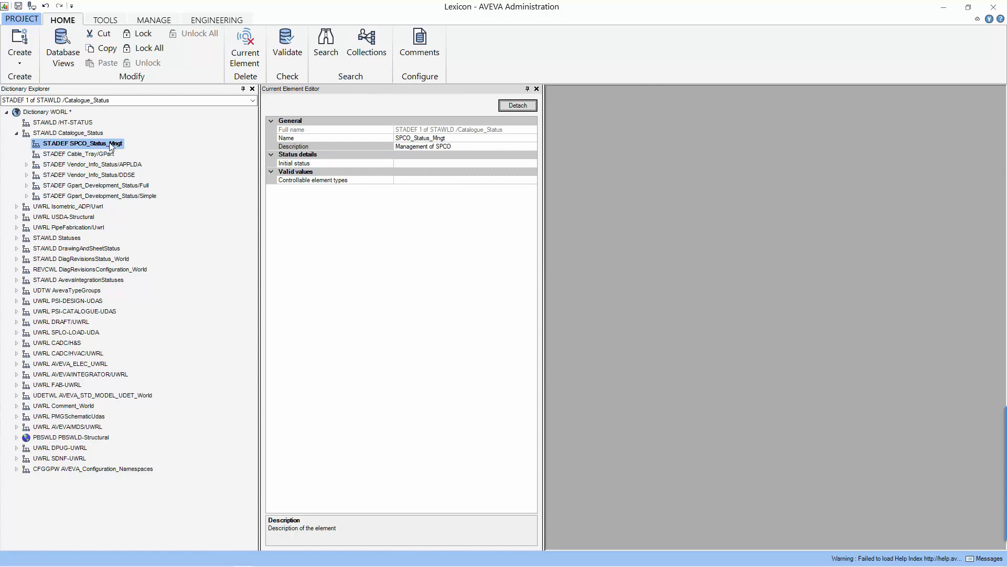
{"action": "right_click", "coordinate": [112, 147]}
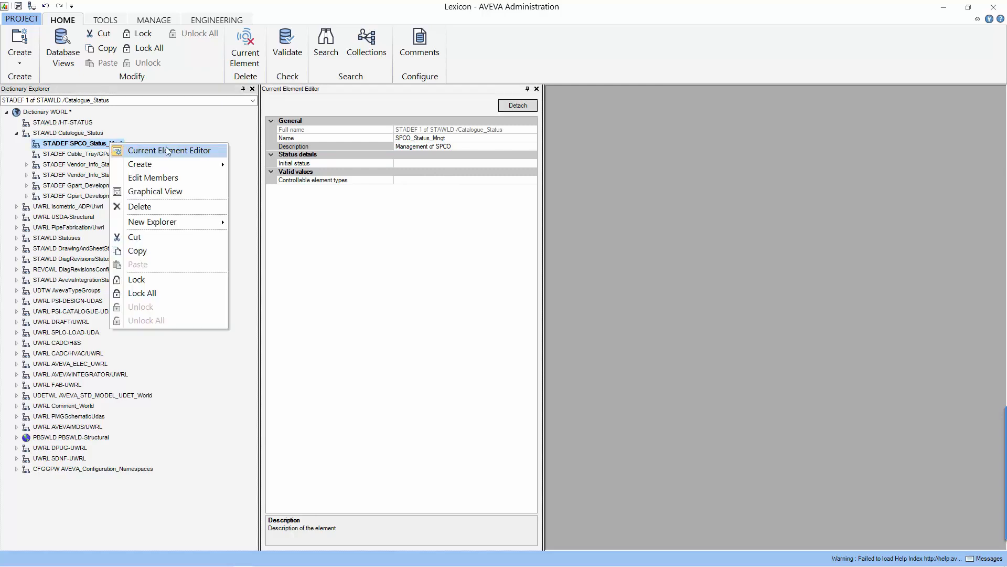
- Use Edit Members to create 4x STAVAL values under SPCO_Status_Mngt and expand the tree to show them
{"action": "left_click", "coordinate": [164, 178]}
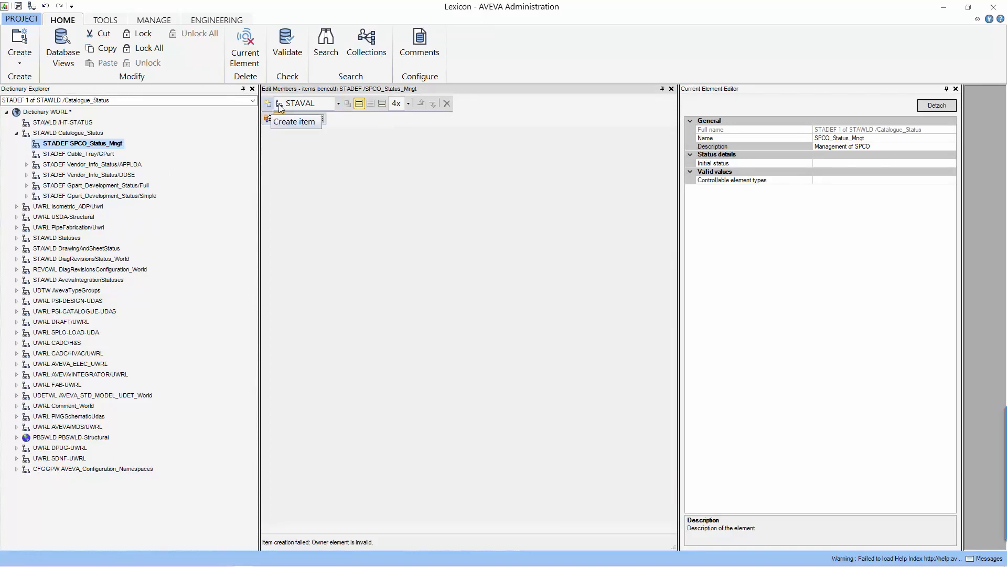
{"action": "left_click", "coordinate": [408, 104]}
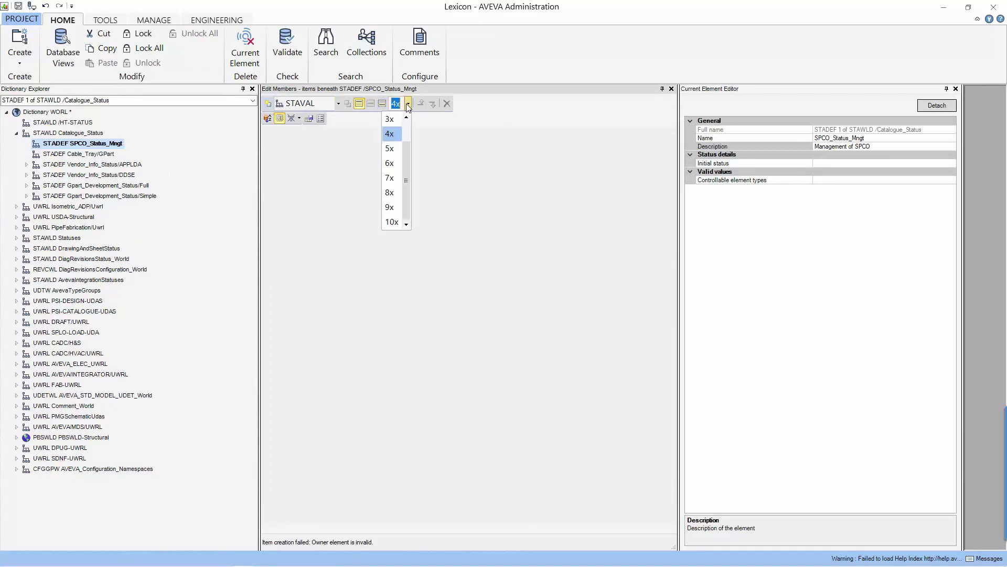
{"action": "left_click", "coordinate": [393, 137]}
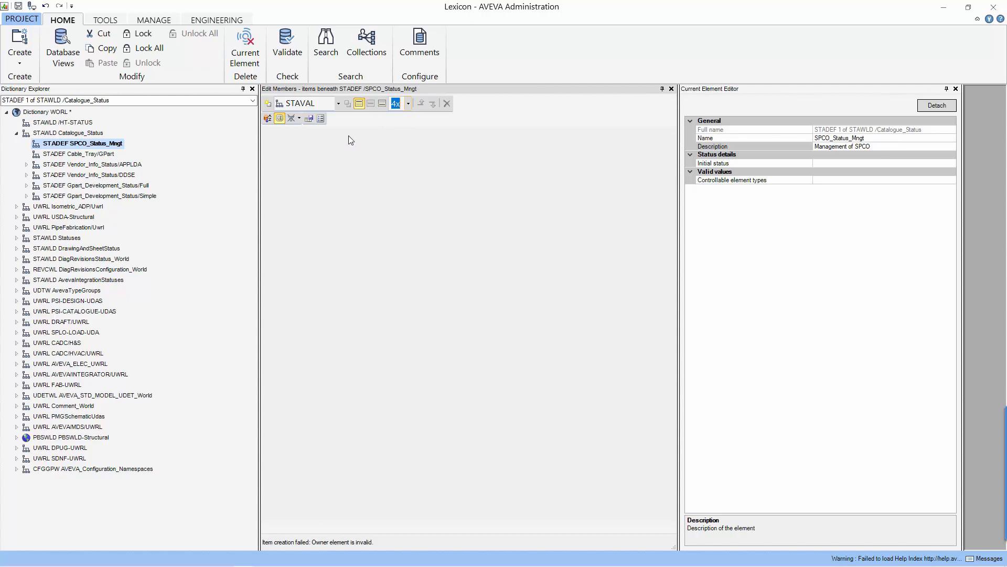
{"action": "left_click", "coordinate": [269, 103]}
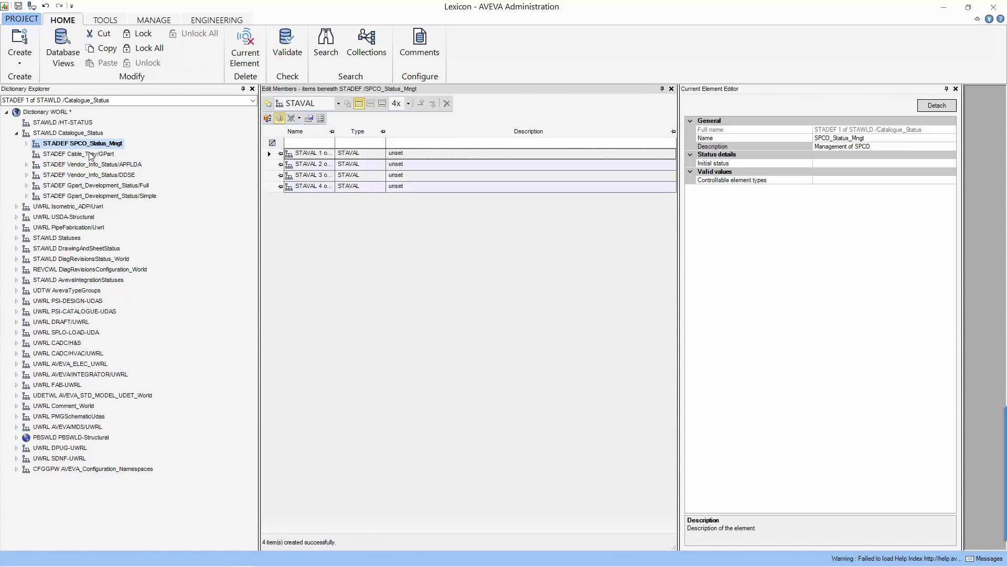
{"action": "left_click", "coordinate": [26, 143]}
{"action": "left_click", "coordinate": [63, 154]}
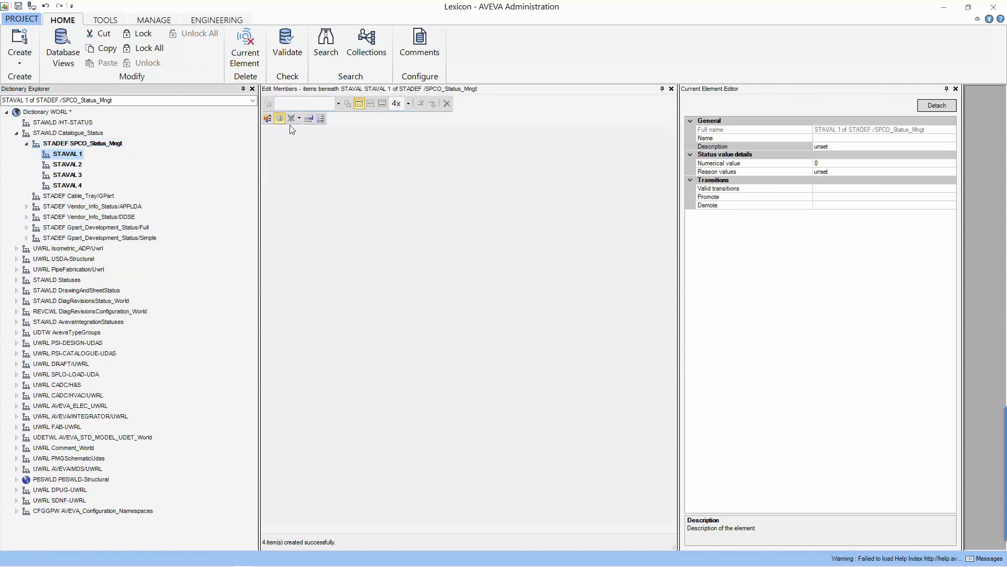
{"action": "left_click", "coordinate": [68, 143]}
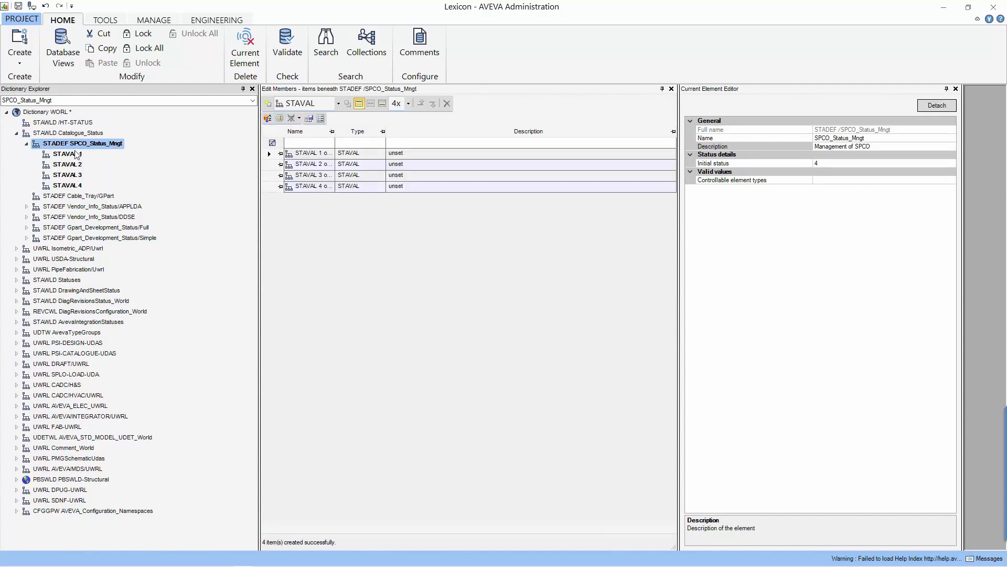
- Set STAVAL 1 to Name SPCO_Status_Mngt/Geom_Check, Description 'Geometry Check', Numerical value 60
{"action": "left_click", "coordinate": [78, 154]}
{"action": "left_click", "coordinate": [854, 139]}
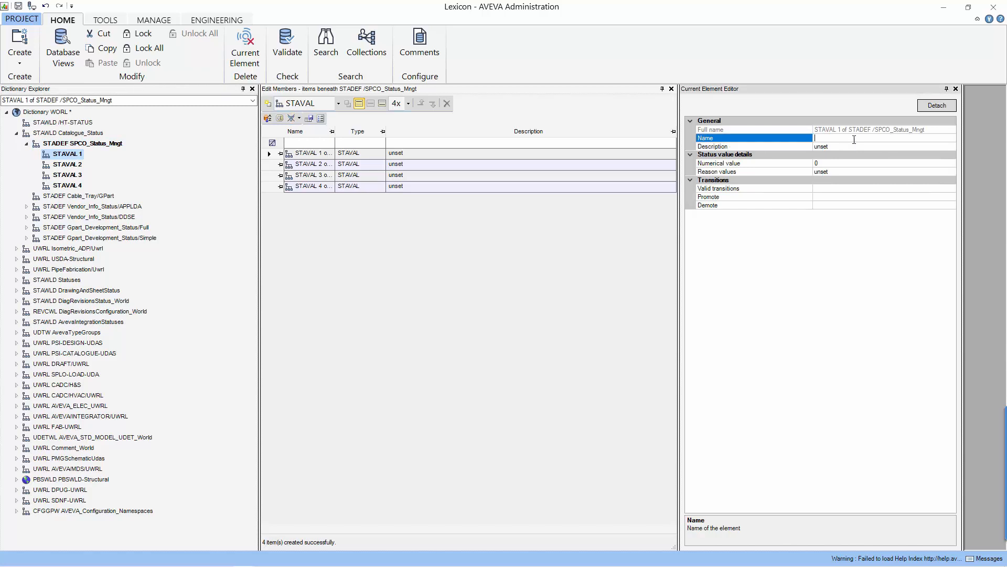
{"action": "type", "text": "SPCO_Status_Mngt/Ge"}
{"action": "type", "text": "om_Che"}
{"action": "type", "text": "ck"}
{"action": "left_click", "coordinate": [858, 148]}
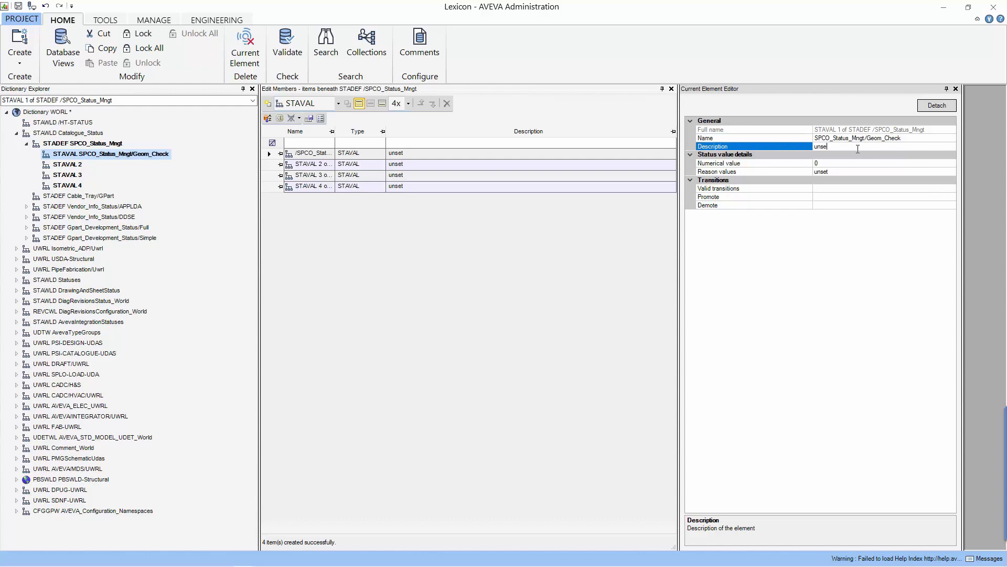
{"action": "key", "text": "BackSpace"}
{"action": "key", "text": "BackSpace"}
{"action": "key", "text": "BackSpace"}
{"action": "key", "text": "BackSpace"}
{"action": "type", "text": "Geo"}
{"action": "type", "text": "metry Check"}
{"action": "left_click", "coordinate": [860, 162]}
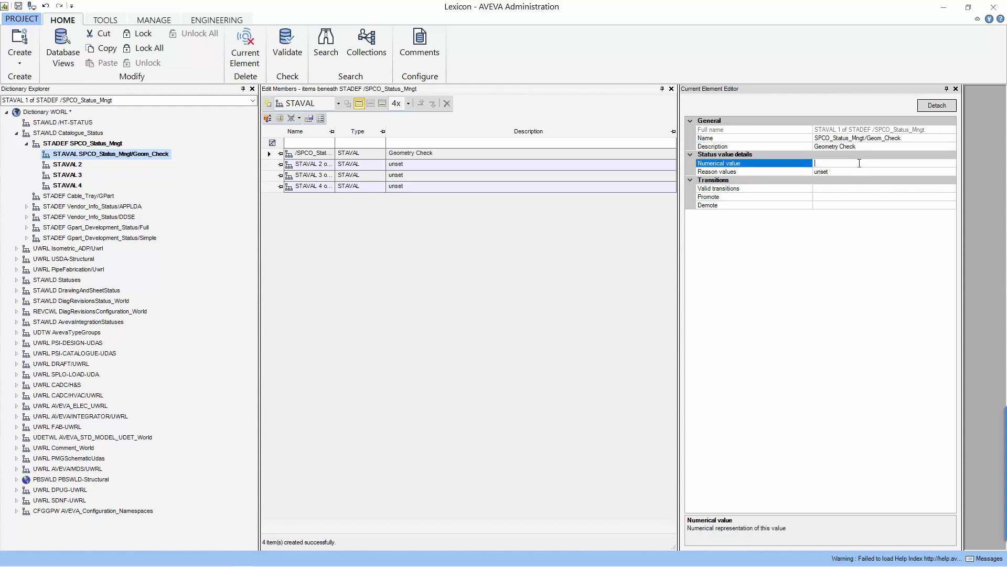
{"action": "type", "text": "60"}
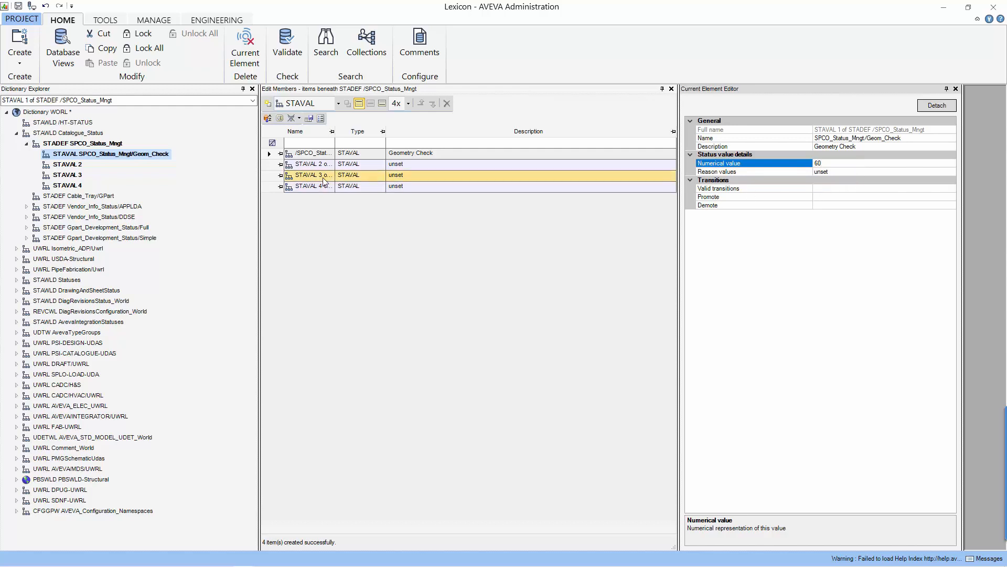
- Set STAVAL 2 to Name SPCO_Status_Mngt/Connection_Check, Description 'Check Connect works', Numerical value 80
{"action": "left_click", "coordinate": [78, 165]}
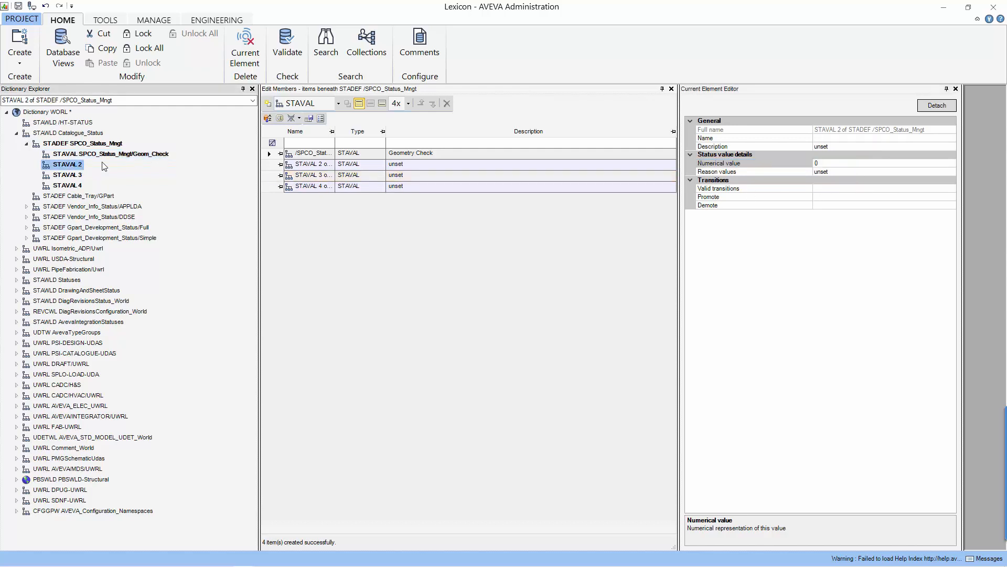
{"action": "left_click", "coordinate": [825, 139]}
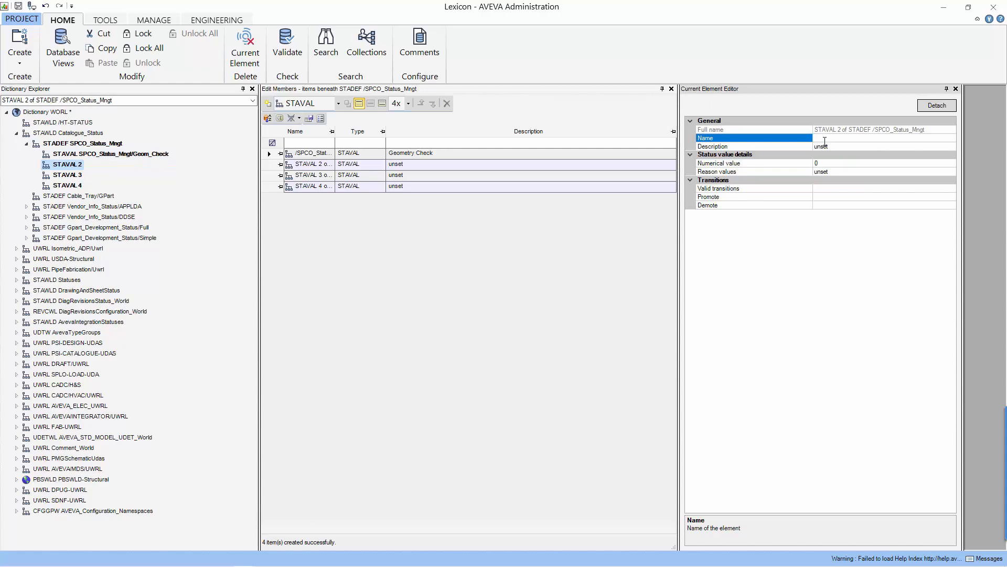
{"action": "type", "text": "SPCO_Status_Mngt"}
{"action": "type", "text": "/"}
{"action": "type", "text": "Co"}
{"action": "type", "text": "nnect"}
{"action": "type", "text": "ion_Ch"}
{"action": "type", "text": "eck"}
{"action": "left_click", "coordinate": [841, 147]}
{"action": "key", "text": "BackSpace"}
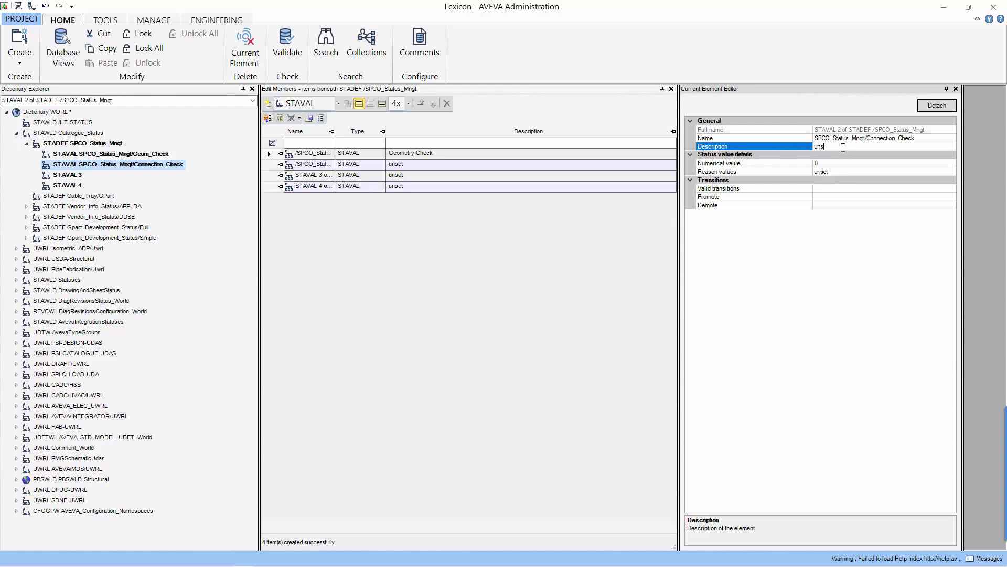
{"action": "key", "text": "BackSpace"}
{"action": "key", "text": "BackSpace"}
{"action": "key", "text": "BackSpace"}
{"action": "type", "text": "Check C"}
{"action": "type", "text": "onnect "}
{"action": "type", "text": "work"}
{"action": "left_click", "coordinate": [847, 163]}
{"action": "key", "text": "BackSpace"}
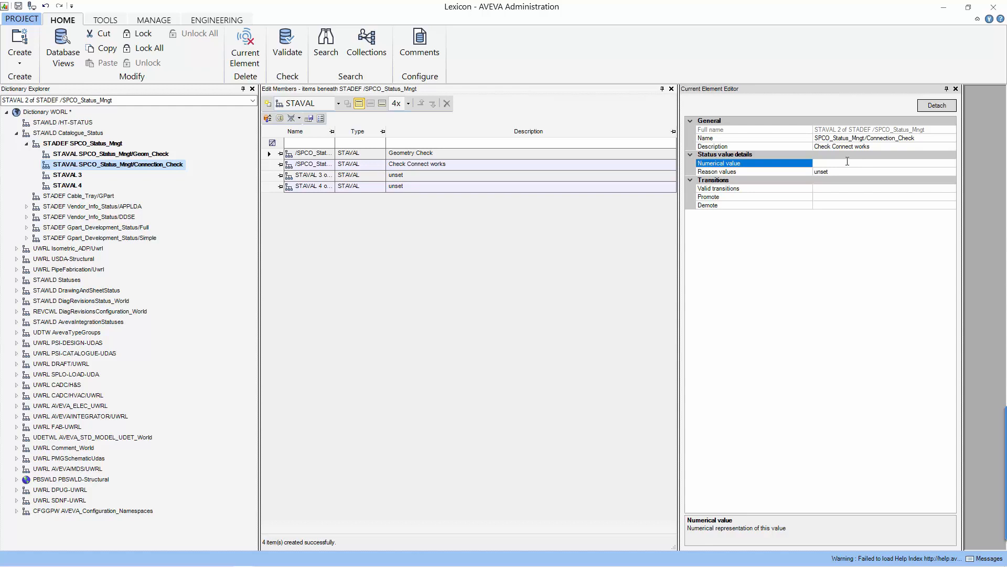
{"action": "type", "text": "80"}
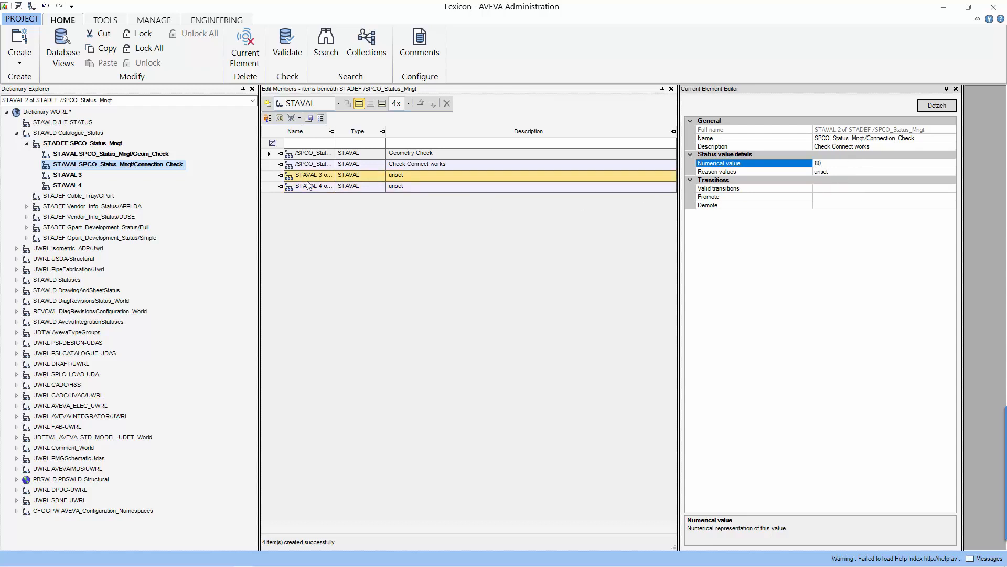
- Name the third status value SPCO_Status_Mngt/dbr_Check, pasting the prefix and fixing a typo
{"action": "left_click", "coordinate": [72, 178]}
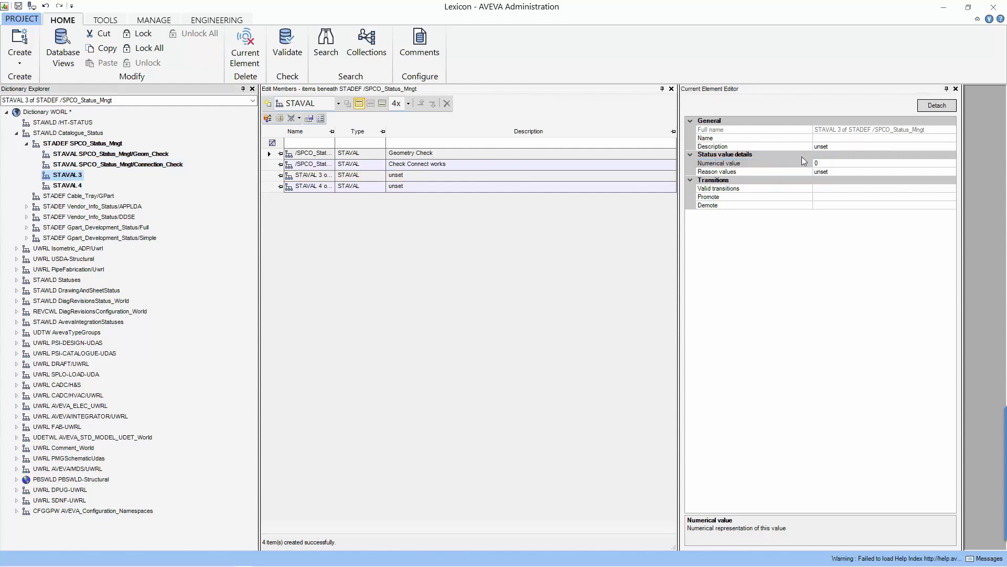
{"action": "left_click", "coordinate": [831, 136]}
{"action": "type", "text": "SPCO_Status_Mngt"}
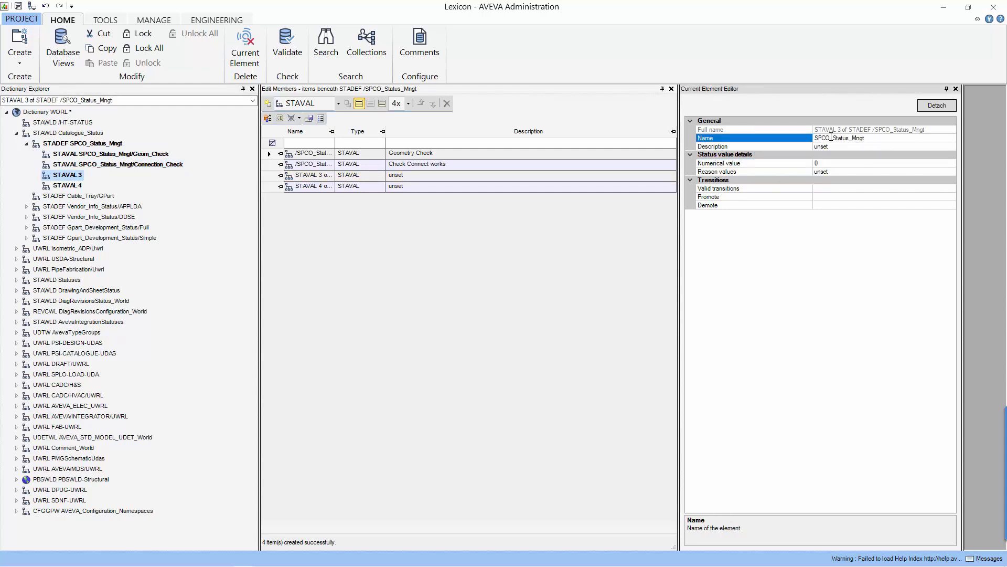
{"action": "type", "text": "/"}
{"action": "type", "text": "det"}
{"action": "key", "text": "BackSpace"}
{"action": "key", "text": "BackSpace"}
{"action": "type", "text": "txr_"}
{"action": "type", "text": "Check"}
- Describe it as 'Check Component description is Correct' and move to its numerical value 90
{"action": "left_click", "coordinate": [840, 147]}
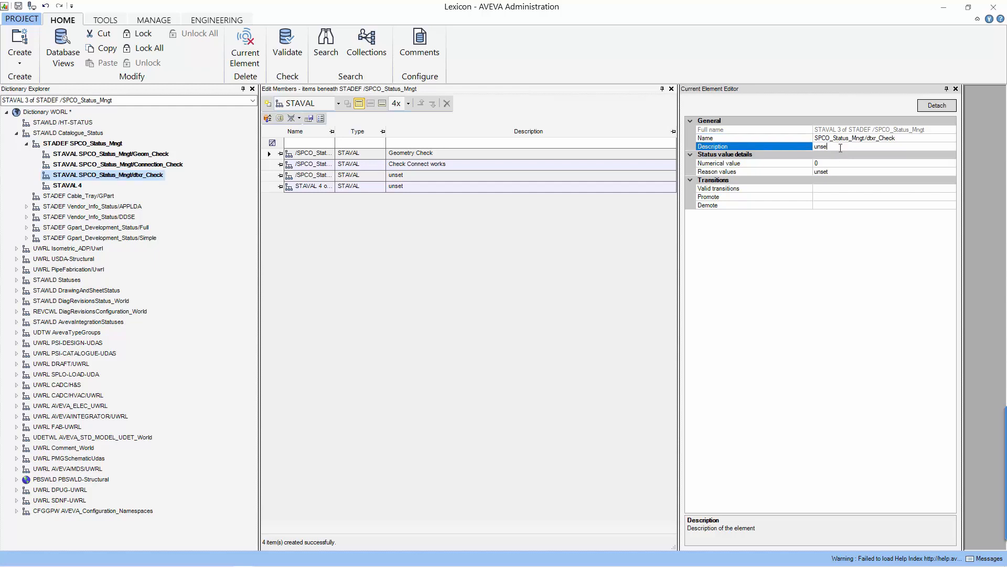
{"action": "key", "text": "BackSpace"}
{"action": "key", "text": "BackSpace"}
{"action": "key", "text": "BackSpace"}
{"action": "key", "text": "BackSpace"}
{"action": "type", "text": "Check"}
{"action": "type", "text": "Compo"}
{"action": "type", "text": "nent is C"}
{"action": "type", "text": "esc"}
{"action": "type", "text": "iption is"}
{"action": "type", "text": "ect"}
{"action": "left_click", "coordinate": [847, 163]}
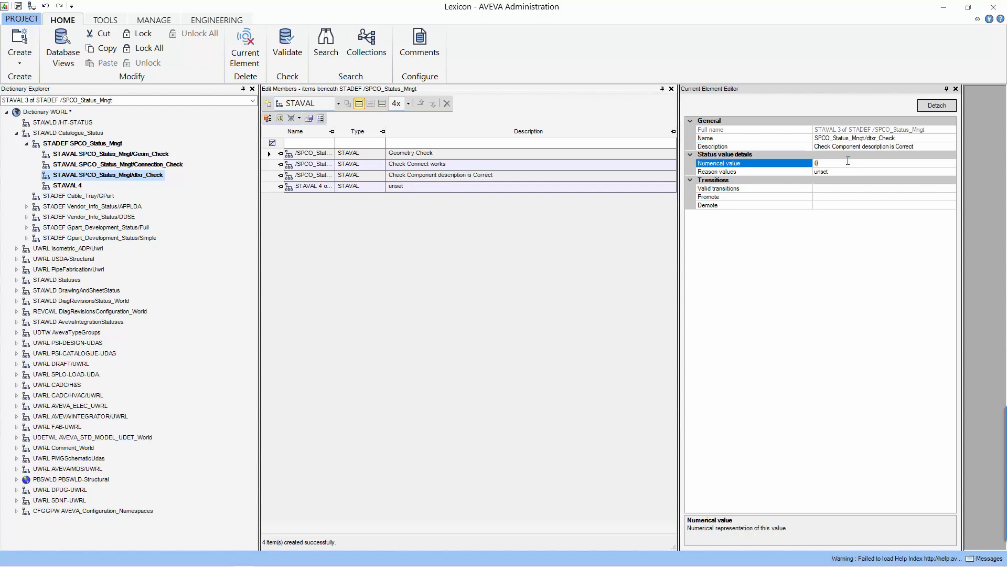
{"action": "type", "text": "90"}
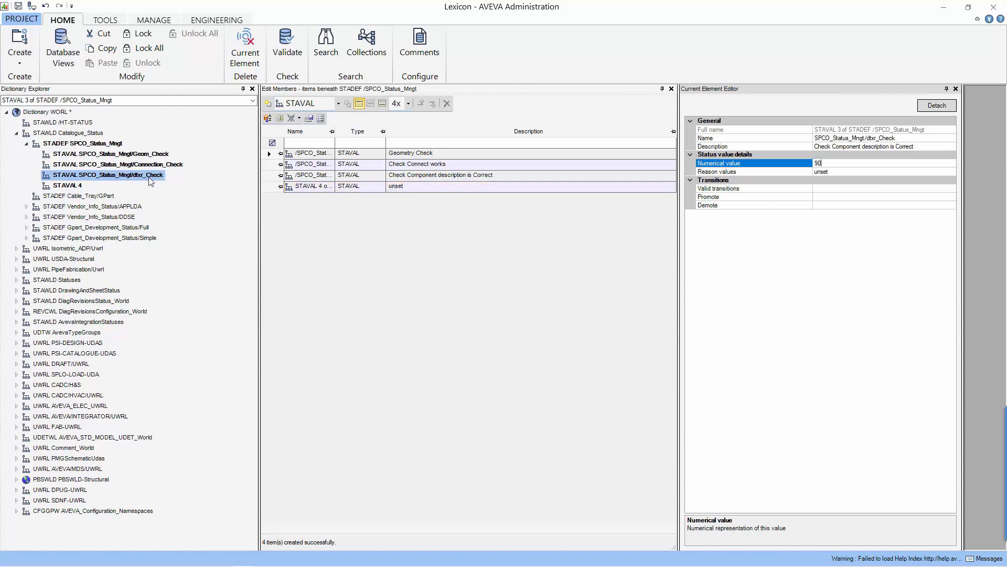
- Name the fourth status value SPCO_Status_Mngt/Issued and begin its description
{"action": "left_click", "coordinate": [81, 186]}
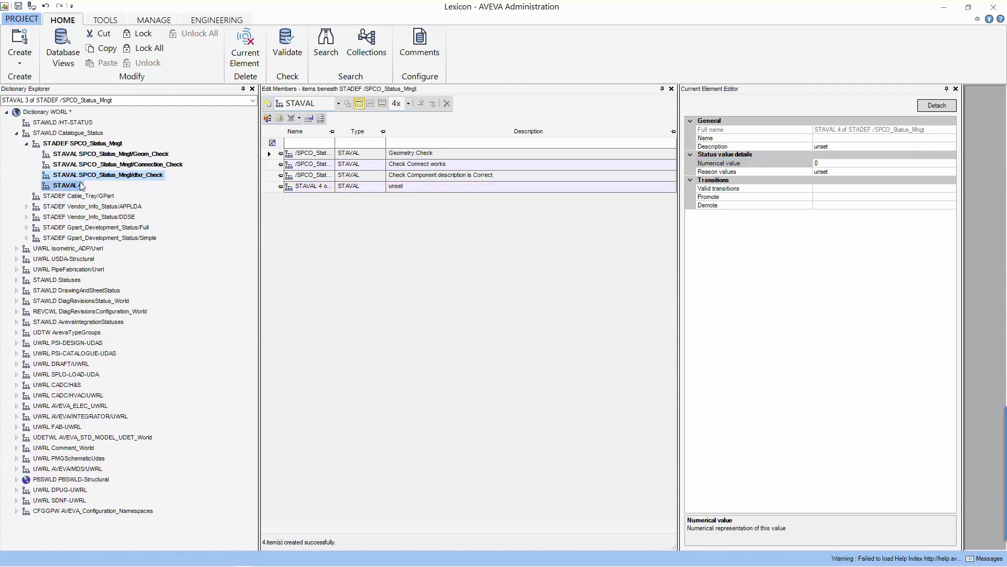
{"action": "left_click", "coordinate": [831, 138]}
{"action": "type", "text": "SPCO_Status_Mngt/Issued"}
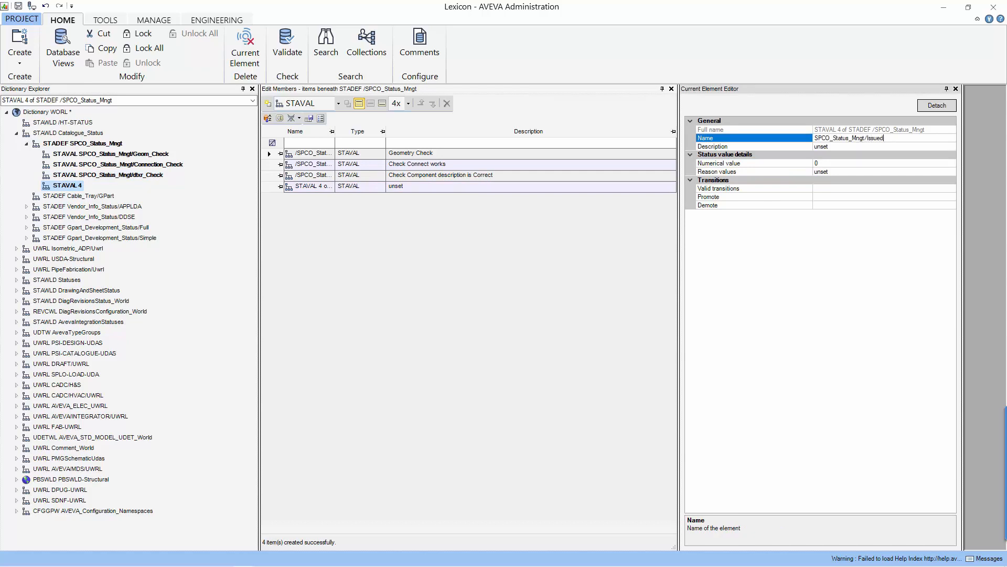
{"action": "left_click", "coordinate": [852, 147]}
{"action": "type", "text": "Issued for Production"}
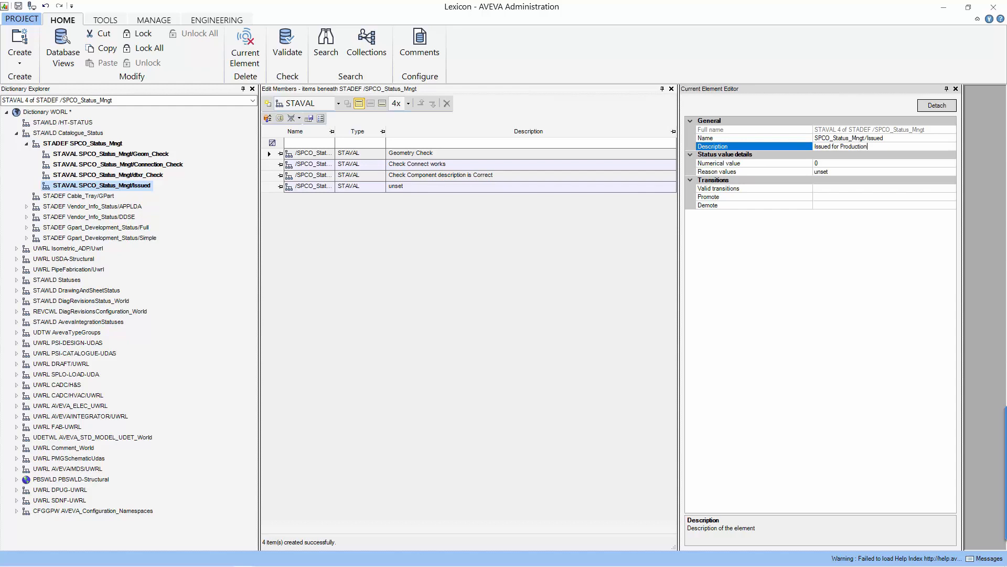
- Describe it as 'Issued for Production' with numerical value 100, then return to the STADEF
{"action": "left_click", "coordinate": [859, 164]}
{"action": "type", "text": "100"}
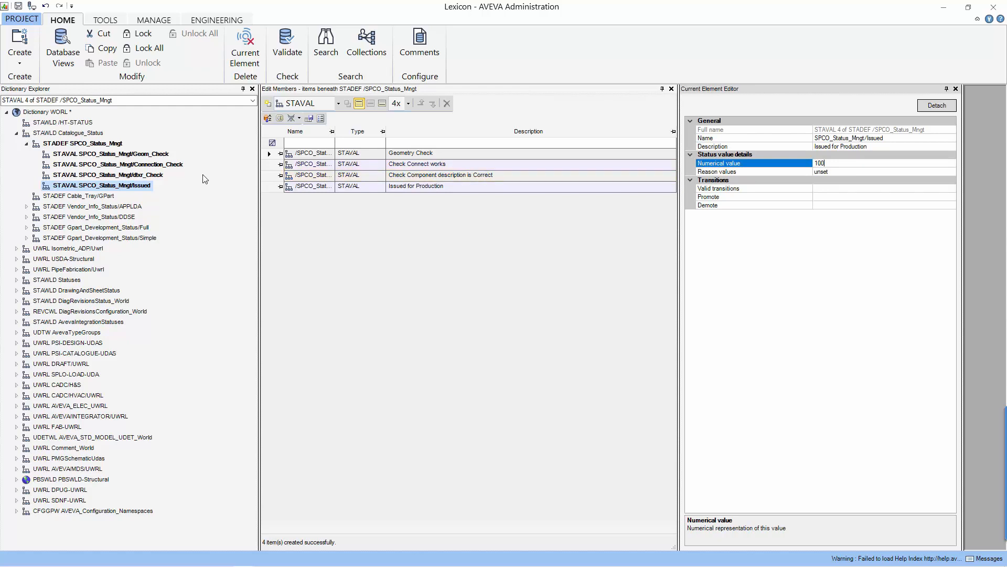
{"action": "left_click", "coordinate": [153, 155]}
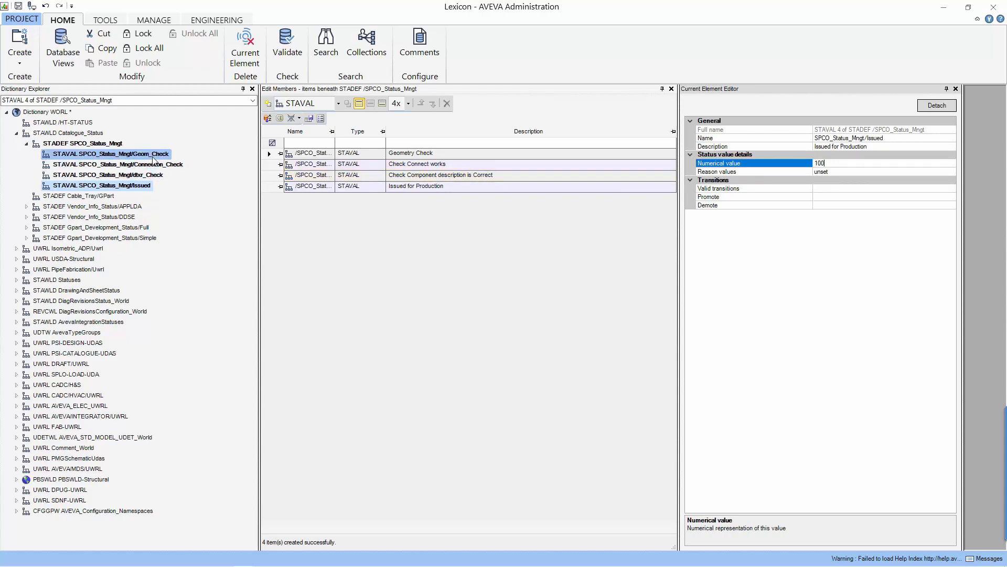
{"action": "left_click", "coordinate": [110, 145]}
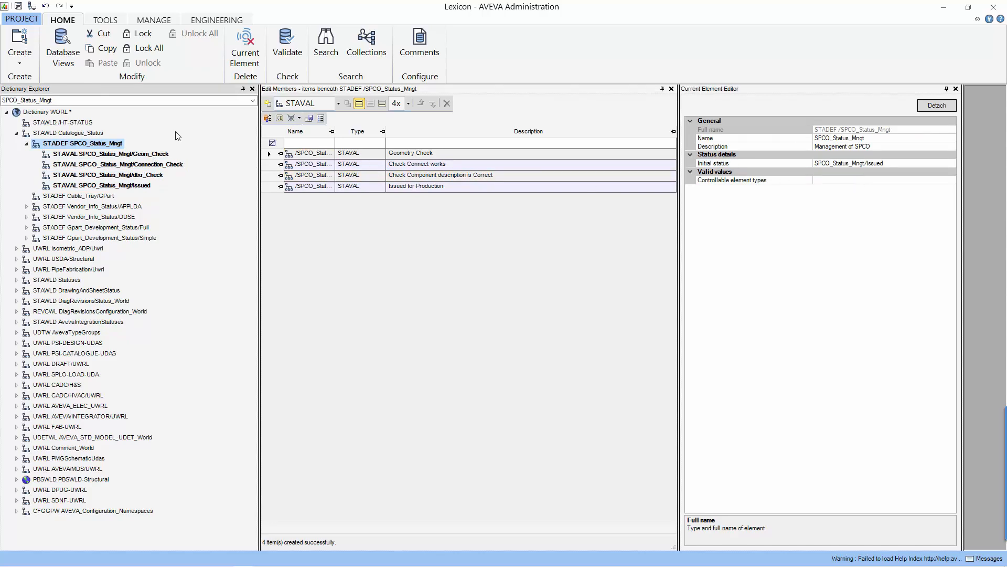
- Begin editing the controllable element types of SPCO_Status_Mngt, dismissing the first chooser
{"action": "left_click", "coordinate": [122, 145]}
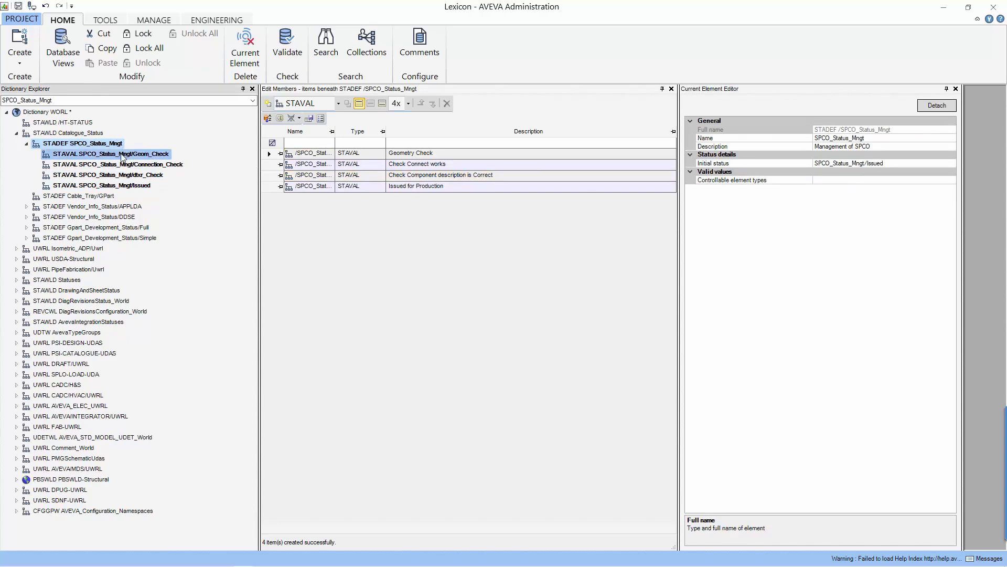
{"action": "left_click", "coordinate": [827, 182]}
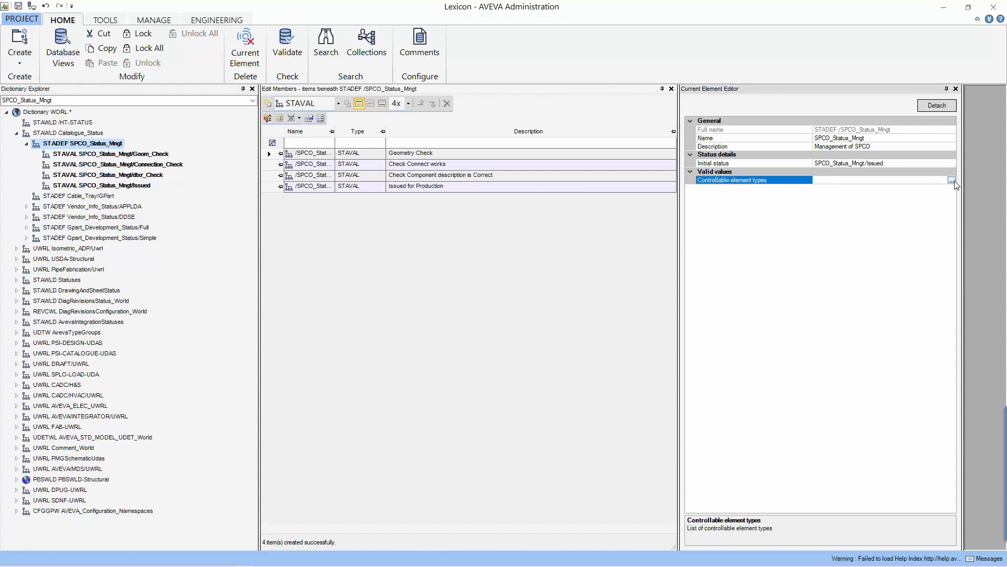
{"action": "left_click", "coordinate": [952, 181]}
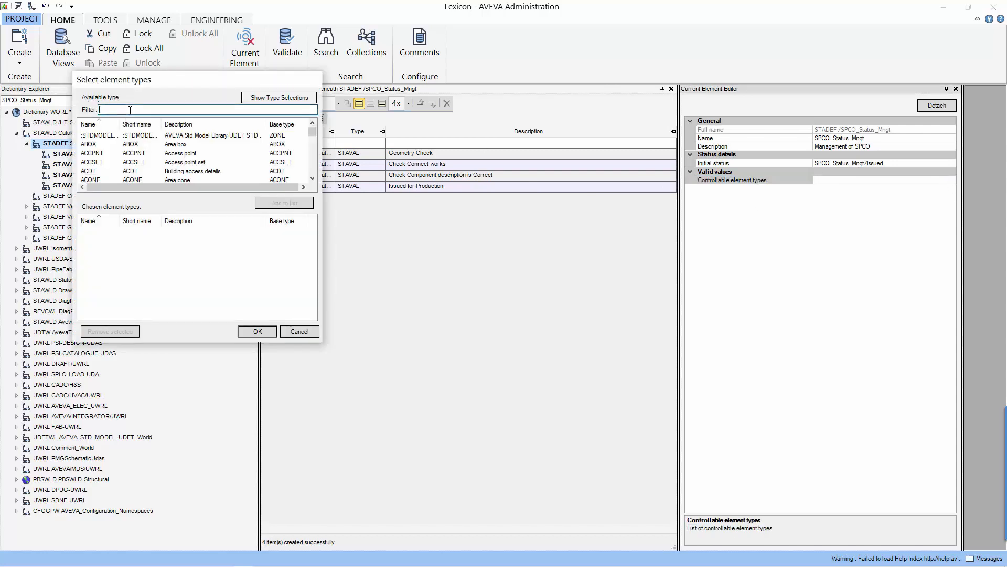
{"action": "type", "text": "s"}
{"action": "key", "text": "Escape"}
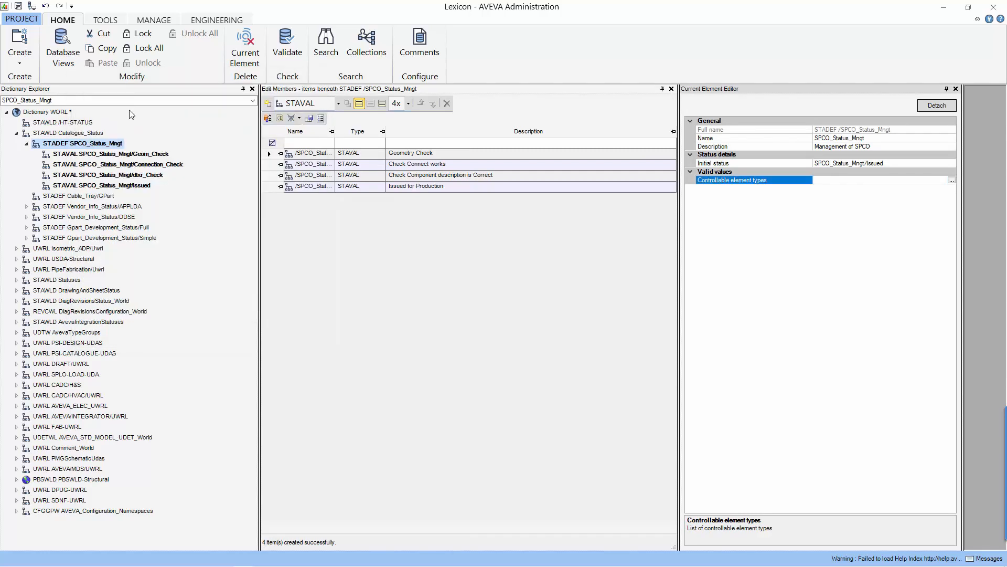
- Add SPCOMPONENT to the controllable element types list and confirm it
{"action": "left_click", "coordinate": [951, 182]}
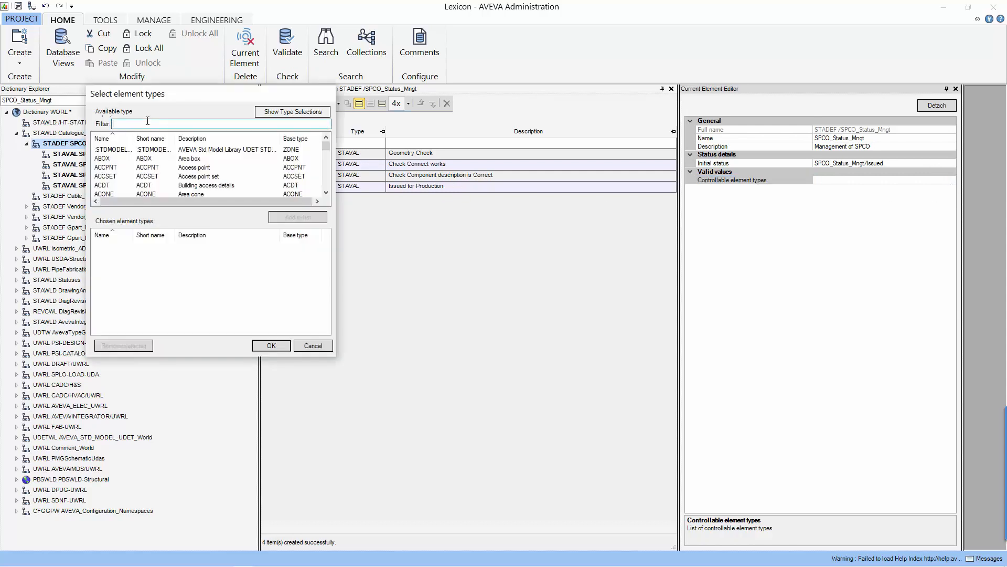
{"action": "type", "text": "spco"}
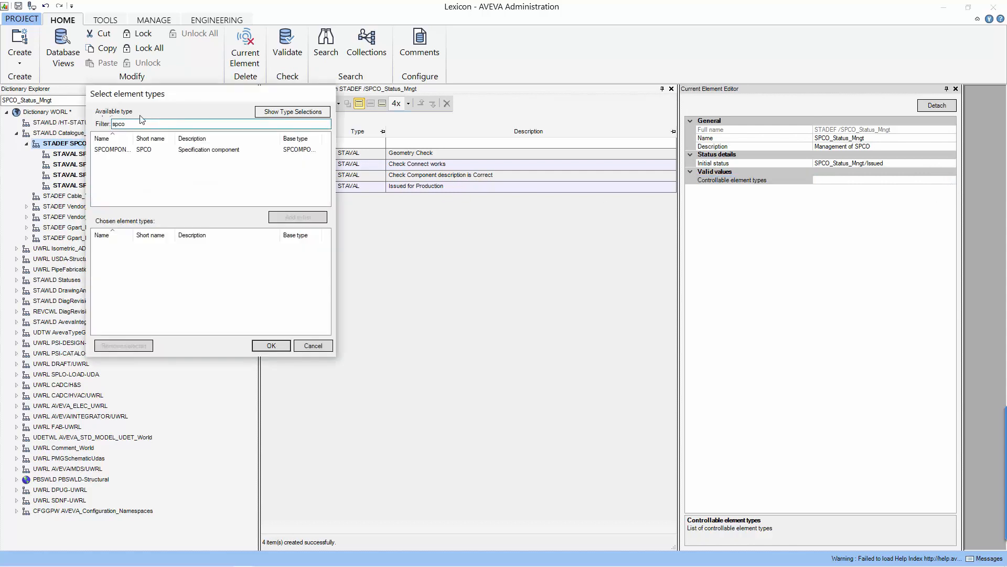
{"action": "left_click", "coordinate": [203, 150]}
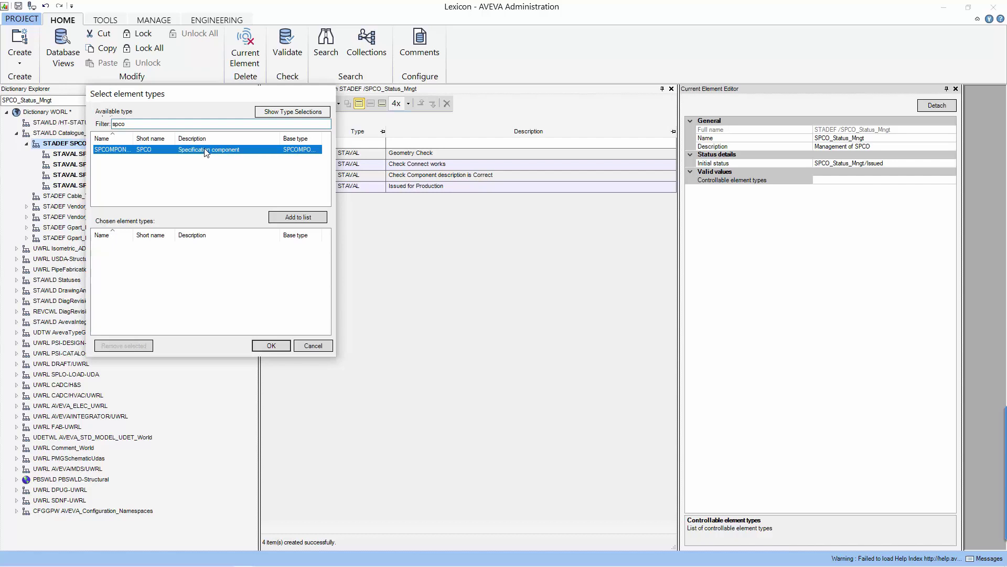
{"action": "left_click", "coordinate": [297, 217]}
{"action": "left_click", "coordinate": [270, 346]}
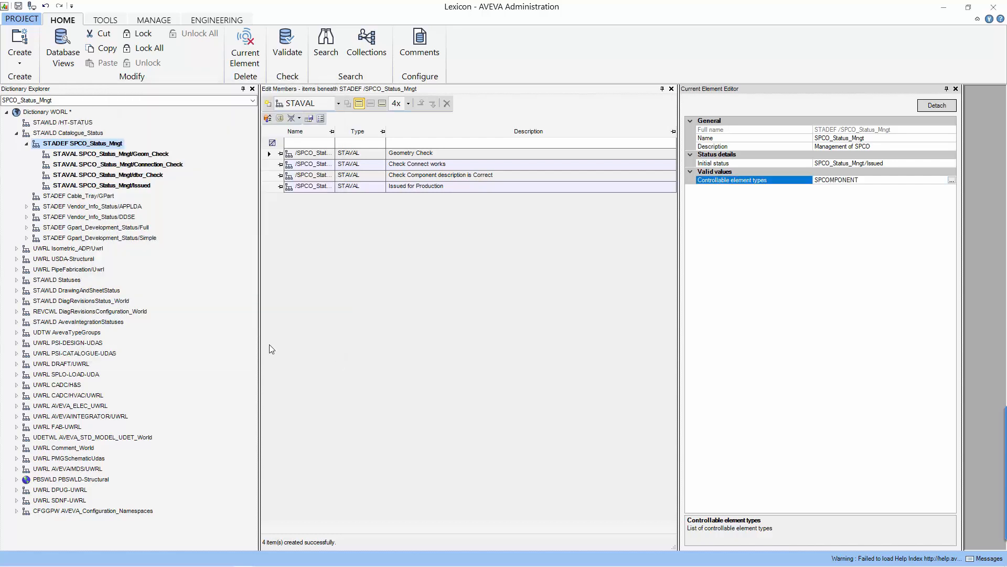
- Give Geom_Check a valid transition to Connection_Check
{"action": "left_click", "coordinate": [126, 155]}
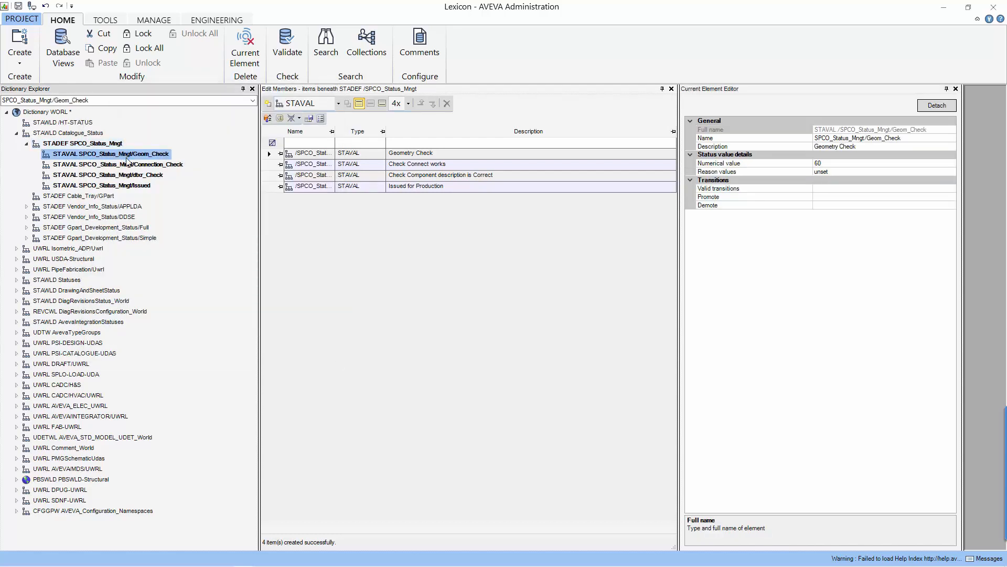
{"action": "left_click", "coordinate": [855, 189]}
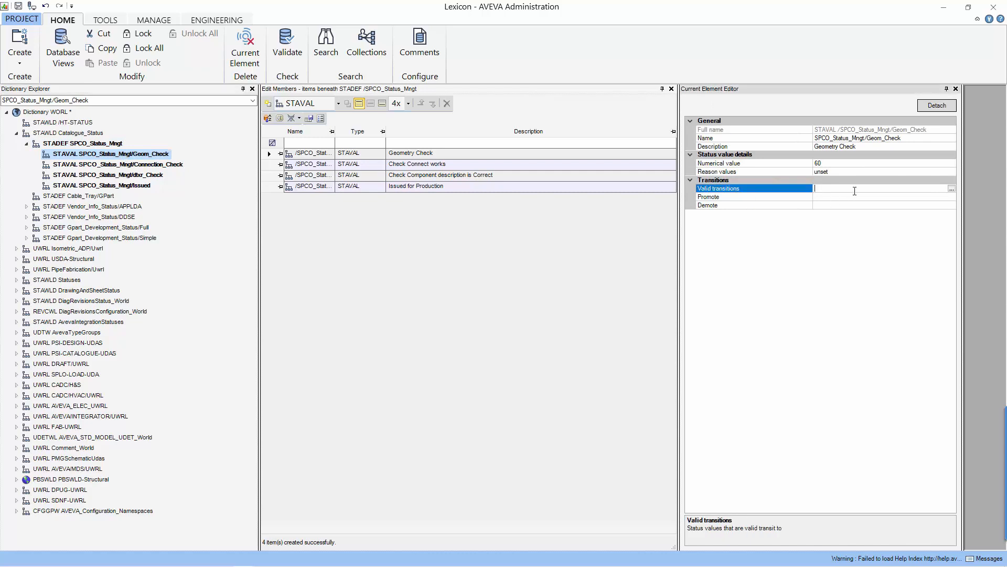
{"action": "left_click", "coordinate": [952, 189]}
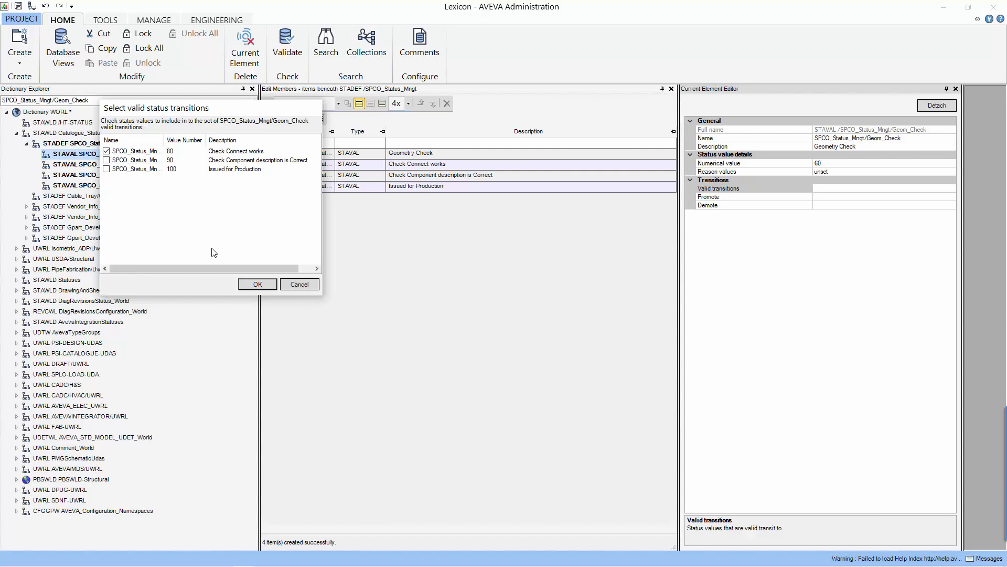
{"action": "left_click", "coordinate": [257, 284]}
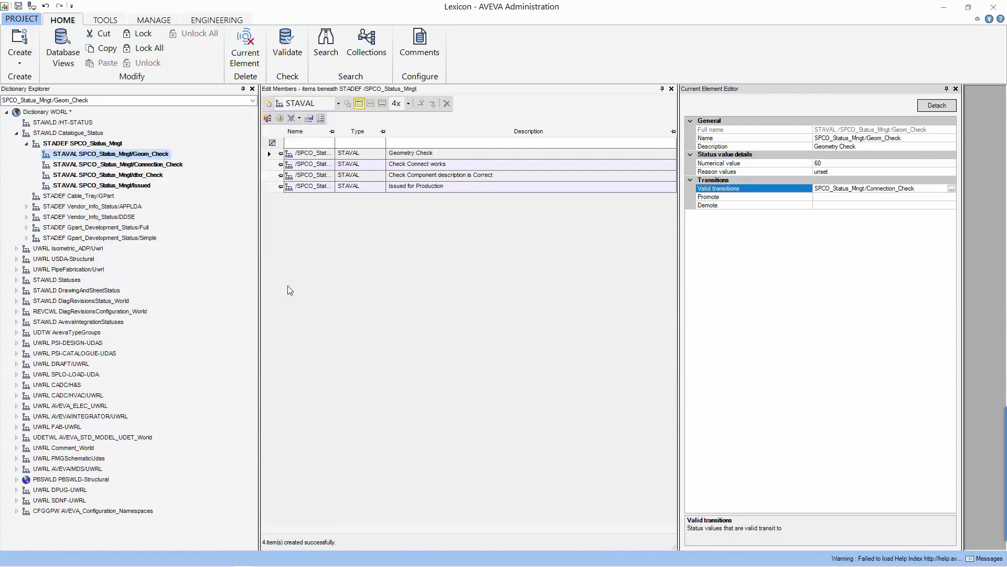
- Set Geom_Check's promote status to Connection_Check and move on to Connection_Check
{"action": "left_click", "coordinate": [934, 198]}
{"action": "left_click", "coordinate": [952, 198]}
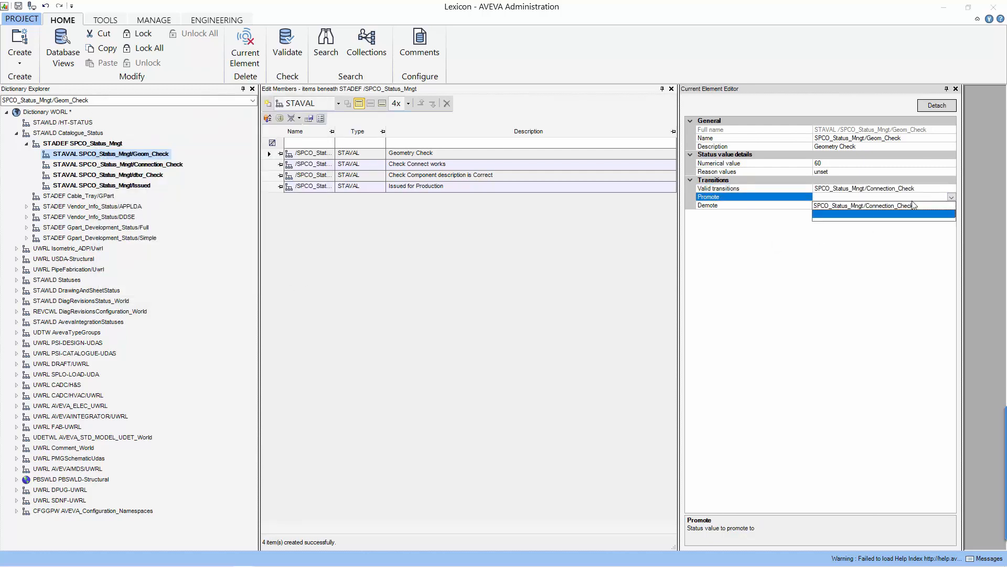
{"action": "left_click", "coordinate": [909, 205]}
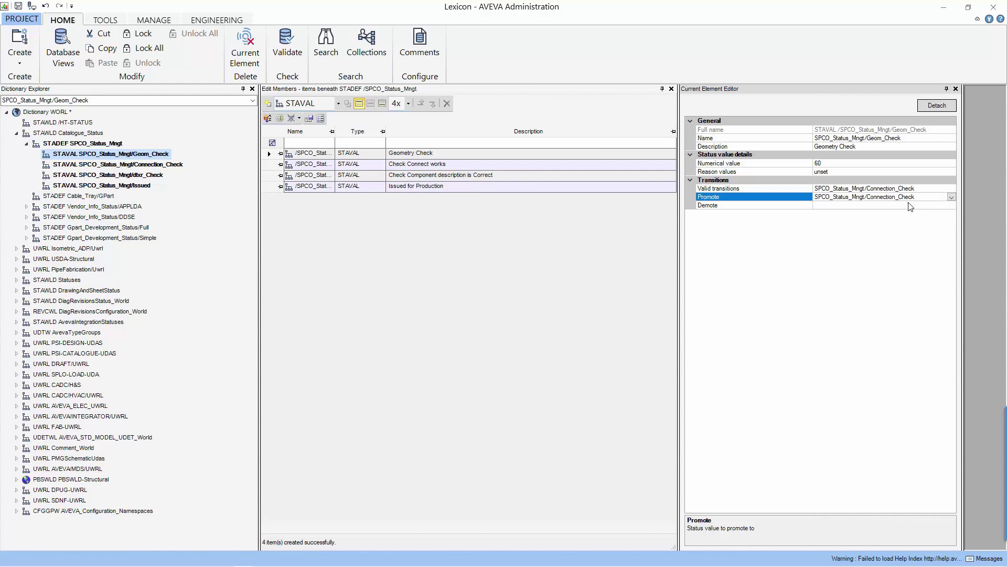
{"action": "left_click", "coordinate": [117, 164]}
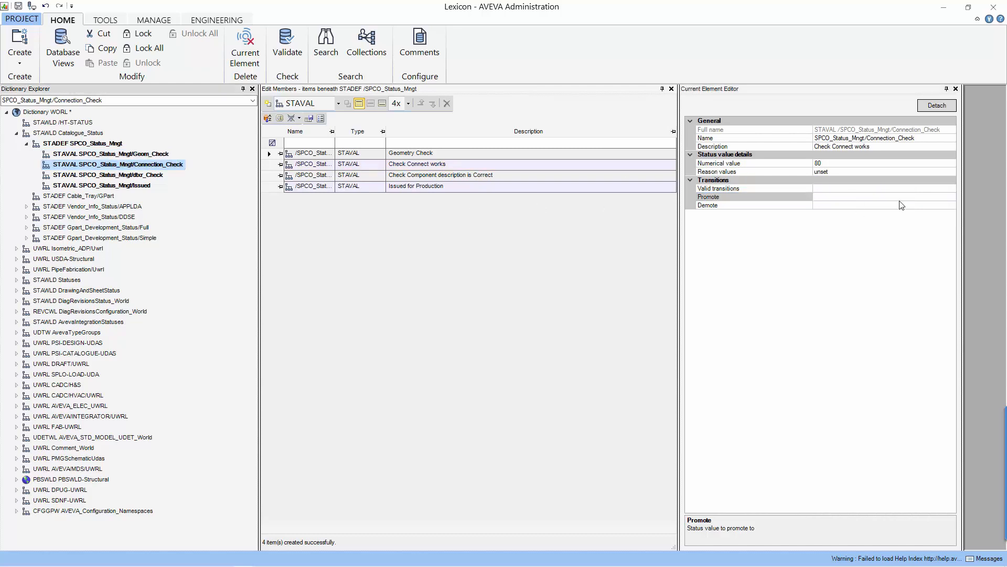
- Give Connection_Check valid transitions to dtxr_Check and Geom_Check
{"action": "left_click", "coordinate": [934, 188]}
{"action": "left_click", "coordinate": [952, 190]}
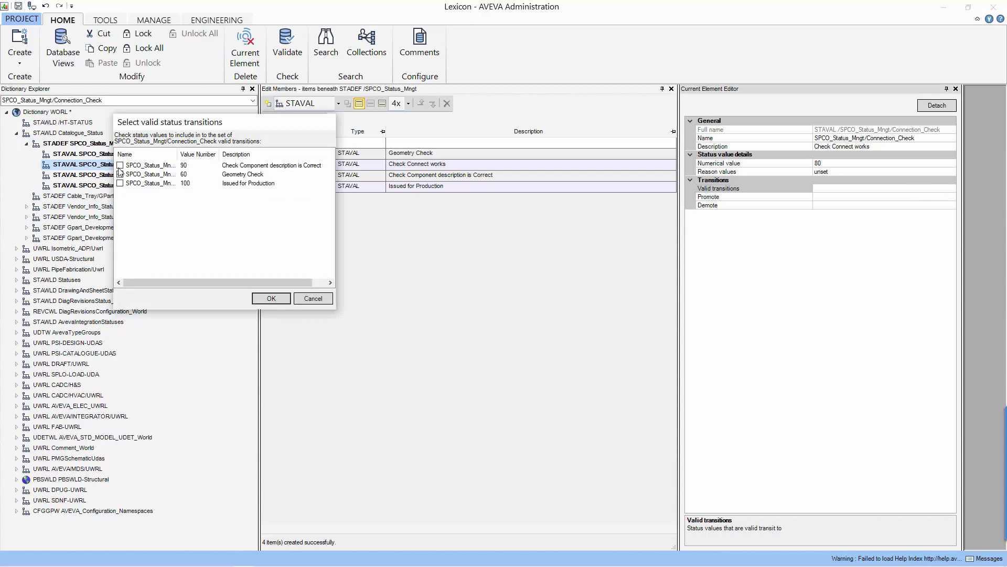
{"action": "left_click", "coordinate": [270, 298]}
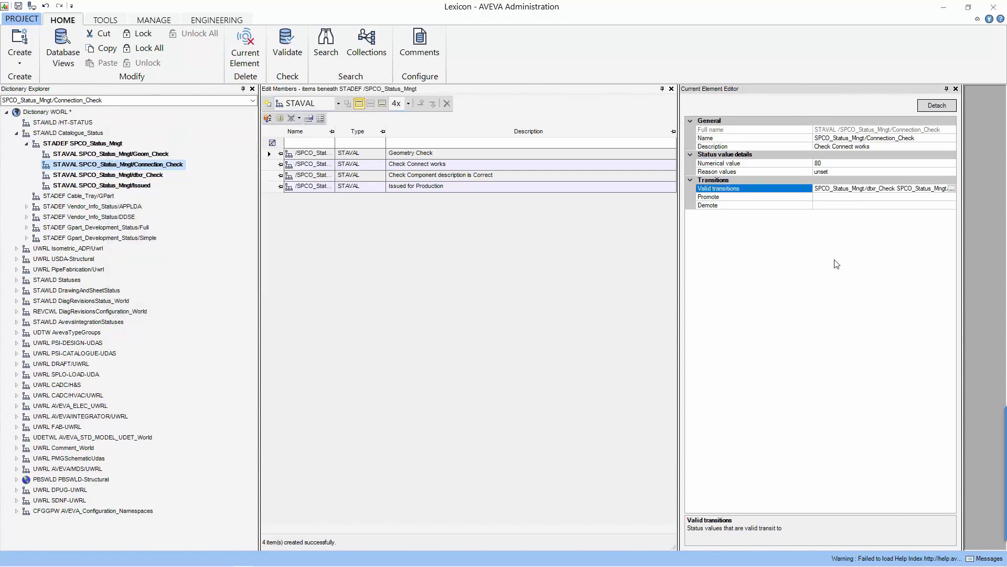
- Set Connection_Check to promote to dtxr_Check and demote to Geom_Check
{"action": "left_click", "coordinate": [948, 197]}
{"action": "left_click", "coordinate": [951, 197]}
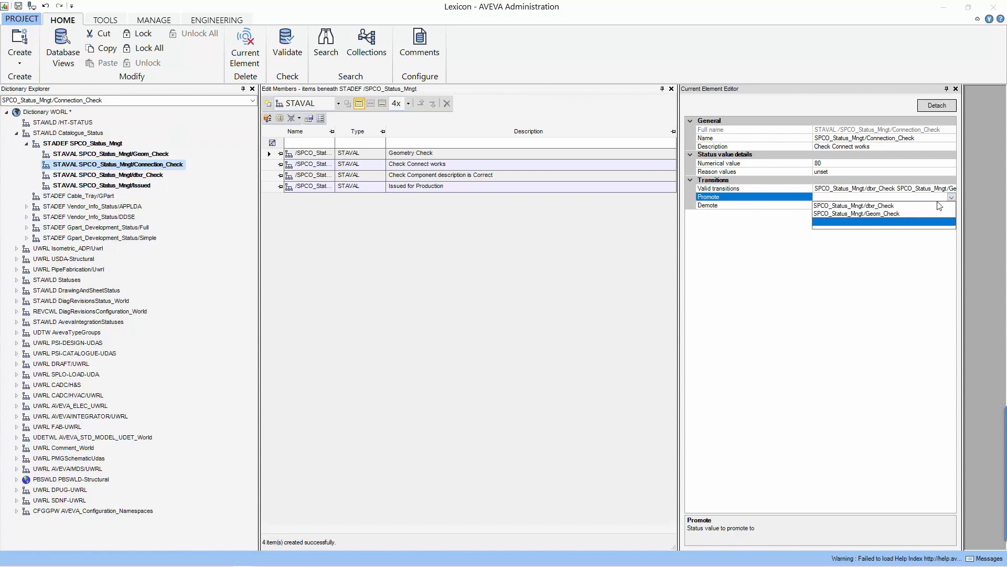
{"action": "left_click", "coordinate": [894, 208]}
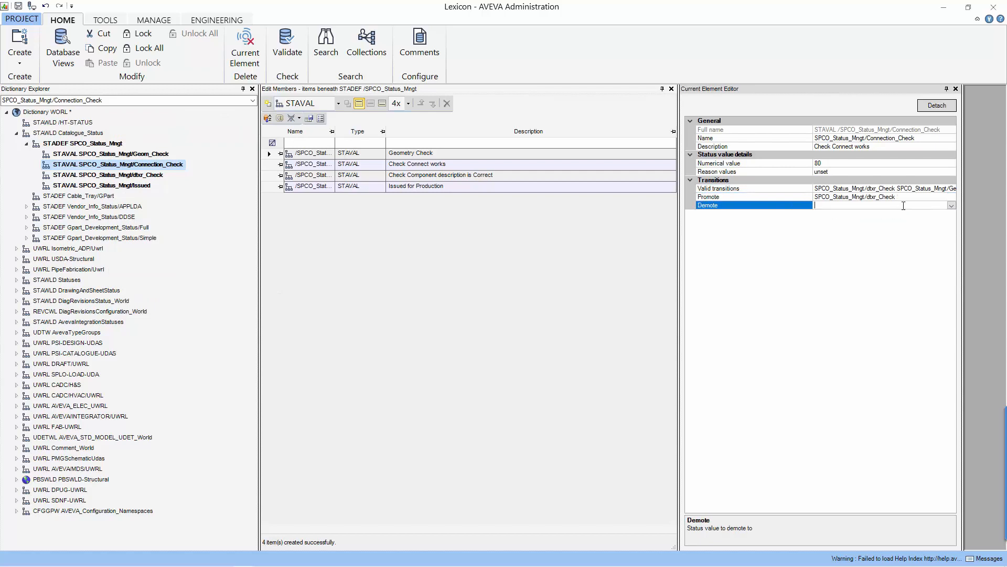
{"action": "left_click", "coordinate": [951, 205]}
{"action": "left_click", "coordinate": [892, 221]}
{"action": "left_click", "coordinate": [135, 175]}
- Give dtxr_Check valid transitions to Connection_Check (80) and Issued (100)
{"action": "left_click", "coordinate": [903, 187]}
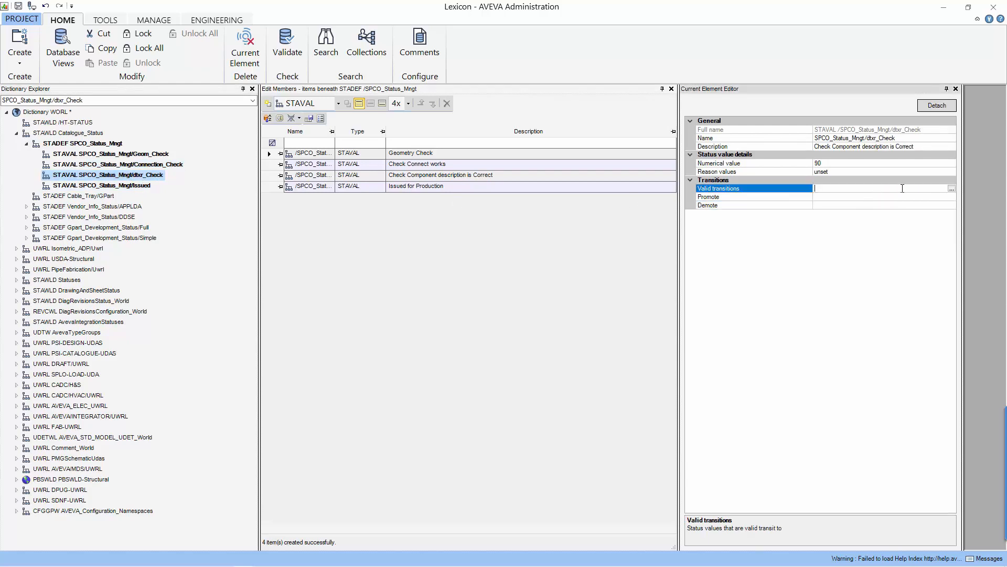
{"action": "left_click", "coordinate": [951, 190]}
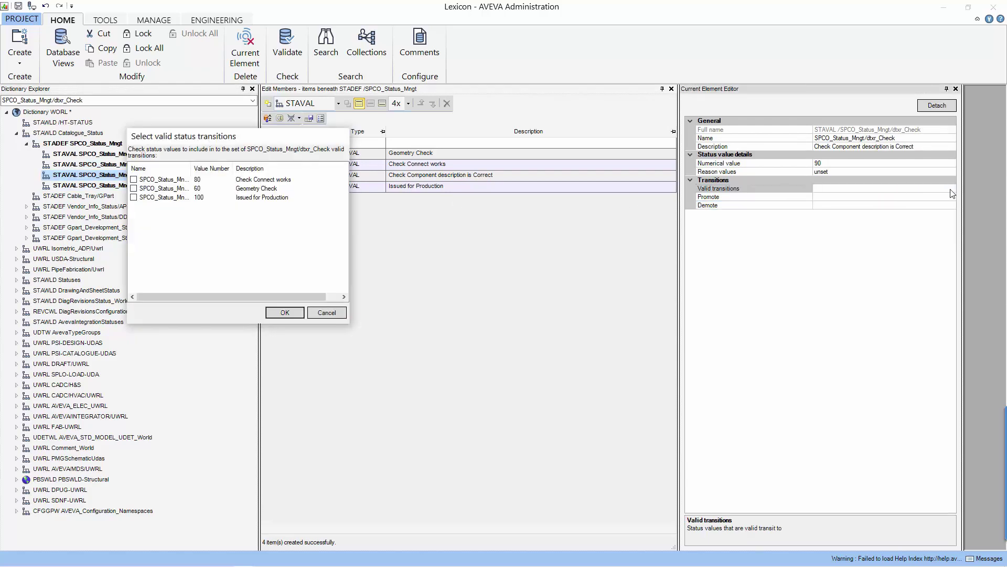
{"action": "left_click", "coordinate": [134, 197]}
{"action": "left_click", "coordinate": [133, 179]}
{"action": "left_click", "coordinate": [284, 312]}
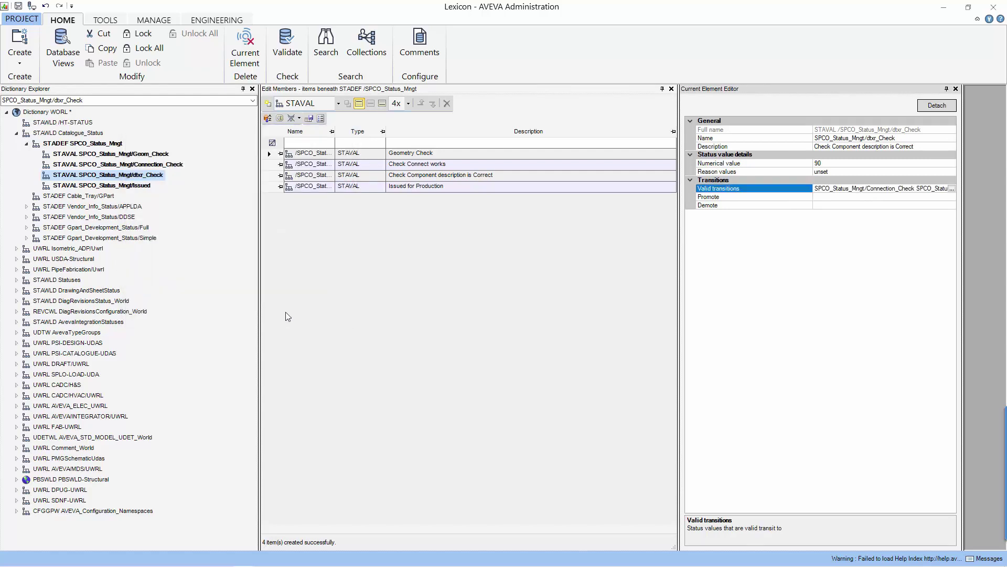
- Set dtxr_Check to promote to Issued and demote to Connection_Check
{"action": "left_click", "coordinate": [872, 197]}
{"action": "left_click", "coordinate": [951, 197]}
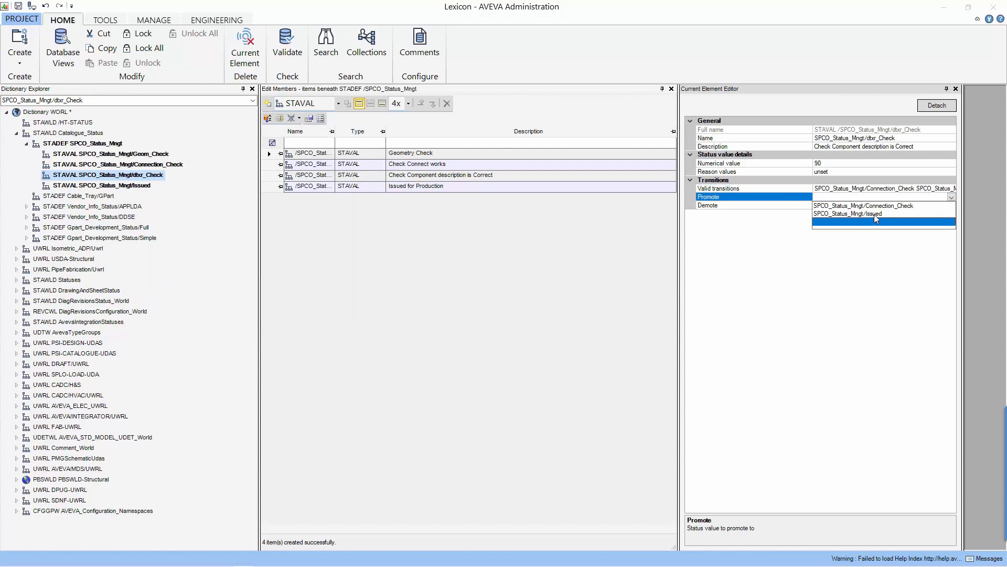
{"action": "left_click", "coordinate": [874, 214]}
{"action": "left_click", "coordinate": [951, 205]}
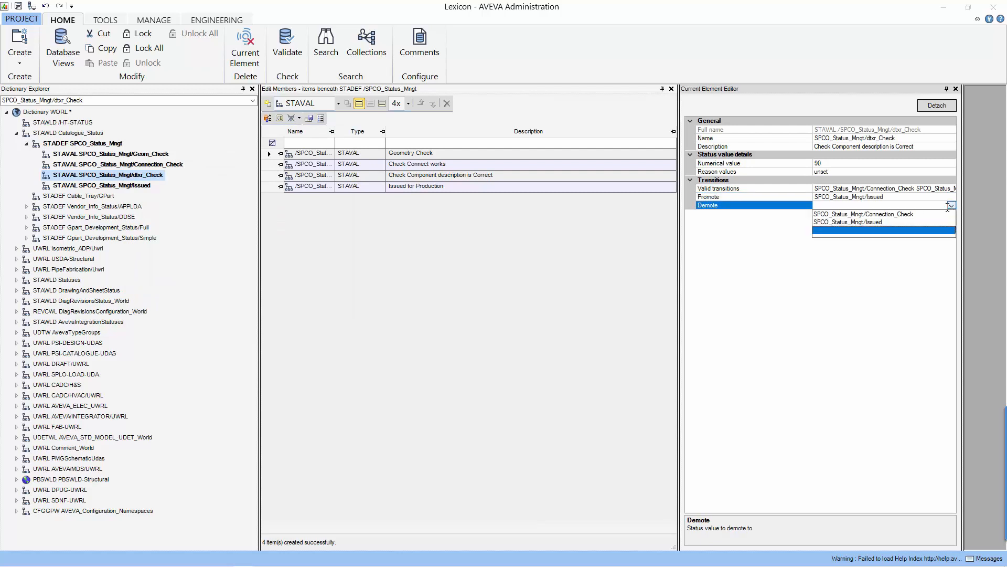
{"action": "left_click", "coordinate": [910, 215]}
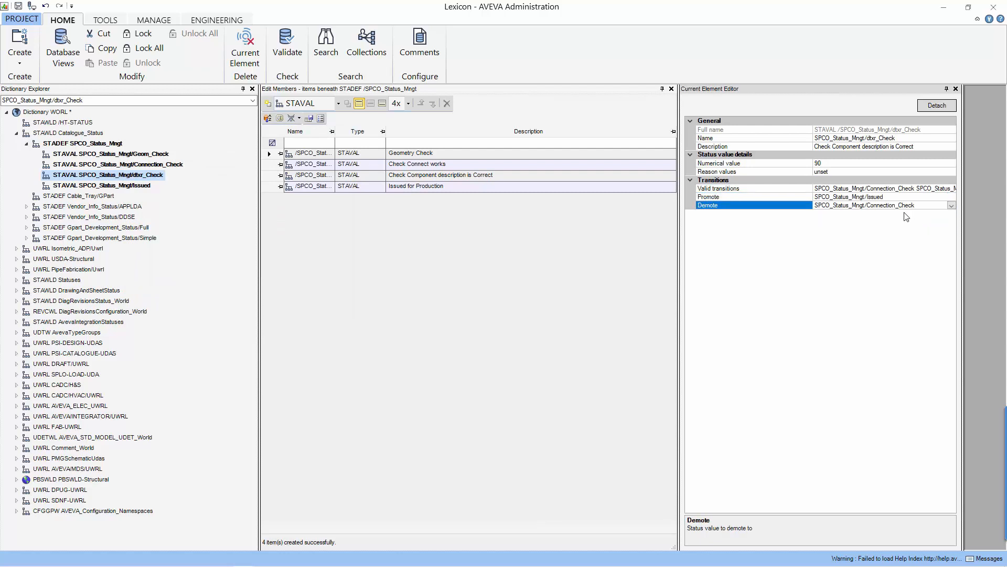
{"action": "left_click", "coordinate": [132, 187]}
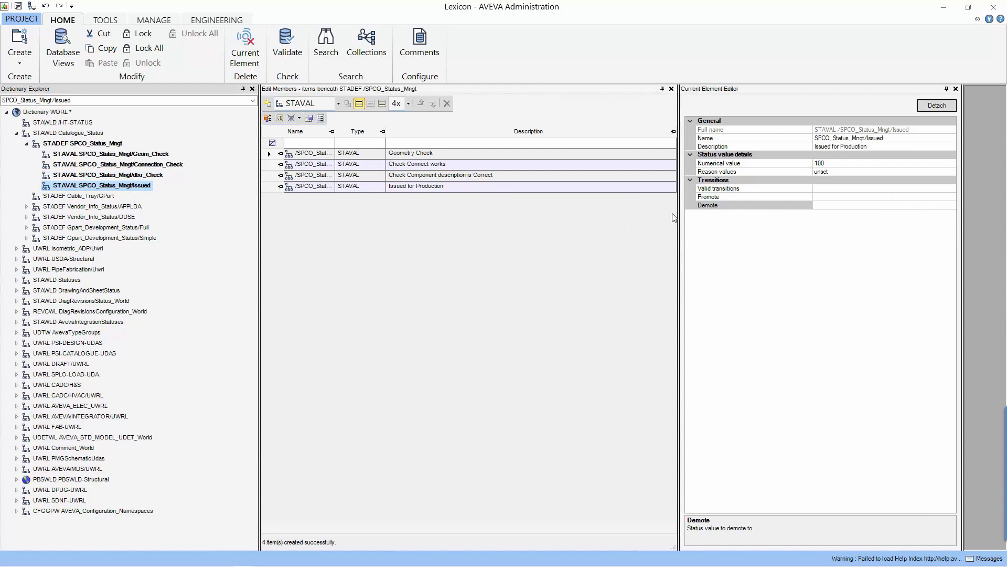
- Give Issued a single valid transition to Geometry Check (60)
{"action": "left_click", "coordinate": [894, 189]}
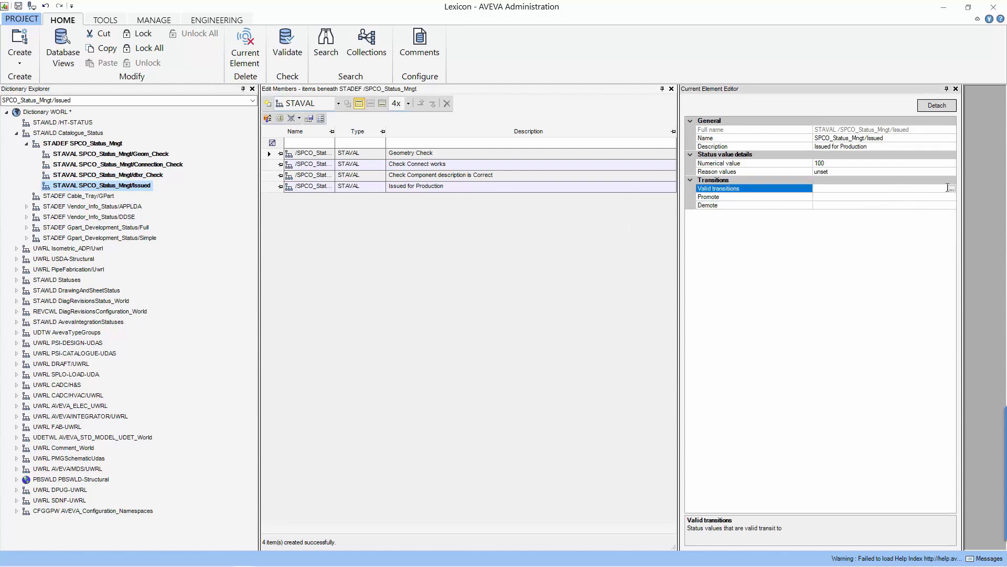
{"action": "left_click", "coordinate": [953, 189]}
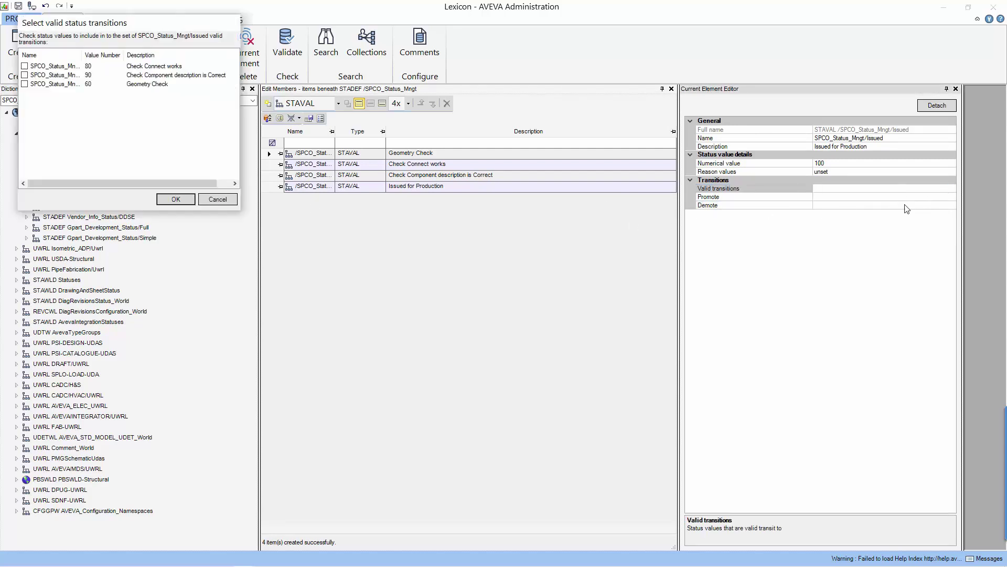
{"action": "left_click", "coordinate": [50, 84]}
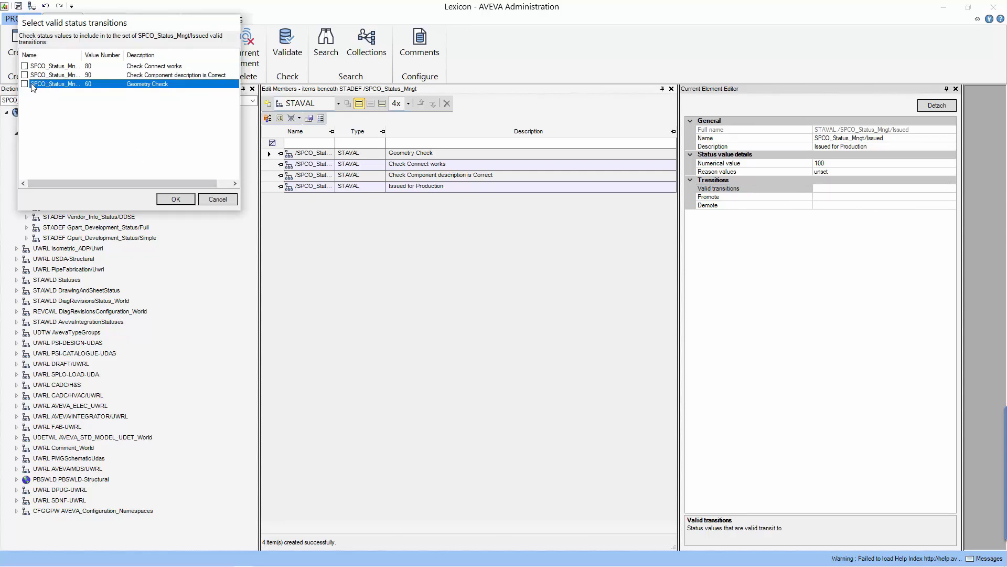
{"action": "left_click", "coordinate": [25, 84]}
{"action": "left_click", "coordinate": [177, 199]}
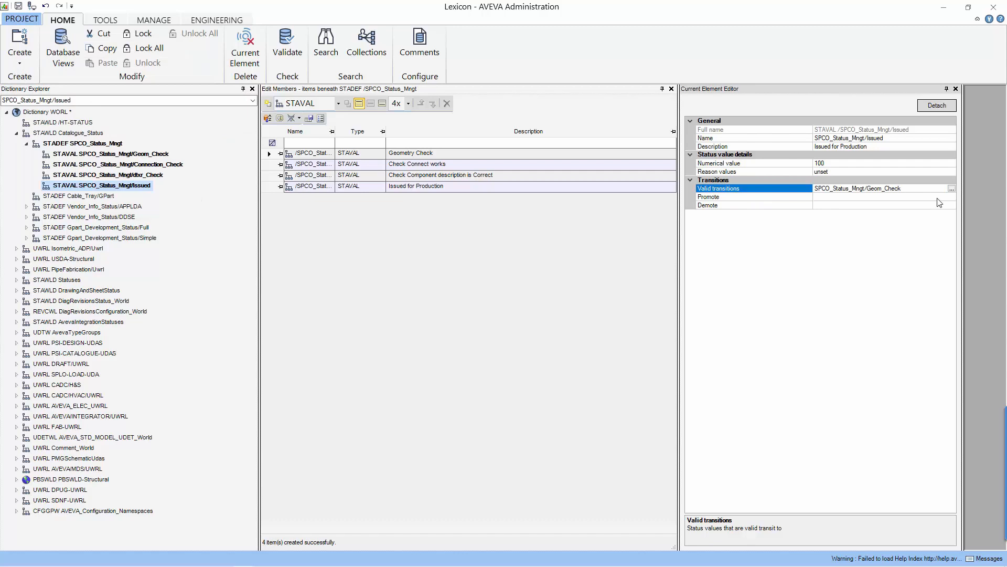
- Leave Issued's promote empty and set its demote status to Geom_Check
{"action": "left_click", "coordinate": [939, 197]}
{"action": "left_click", "coordinate": [941, 206]}
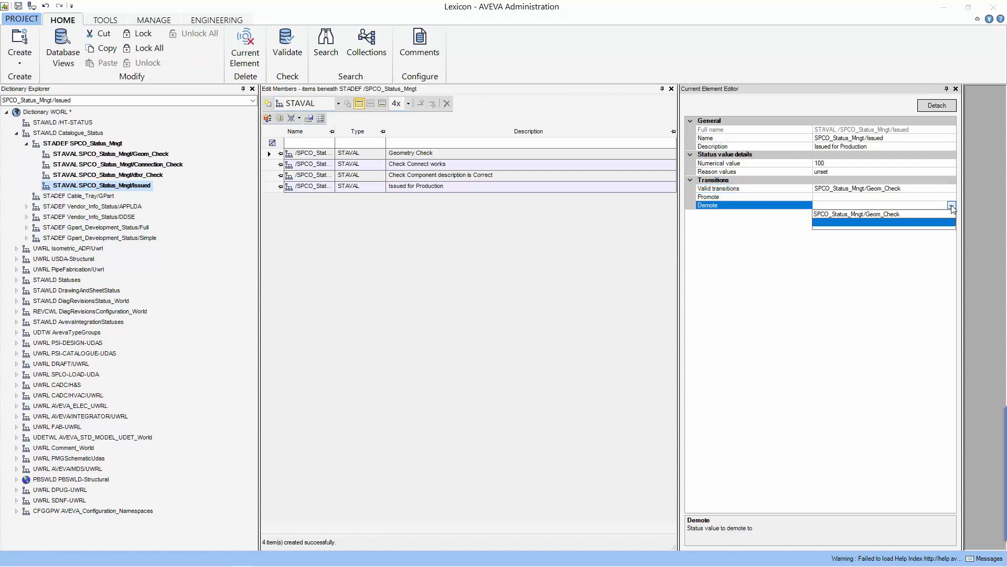
{"action": "left_click", "coordinate": [951, 205]}
{"action": "left_click", "coordinate": [921, 216]}
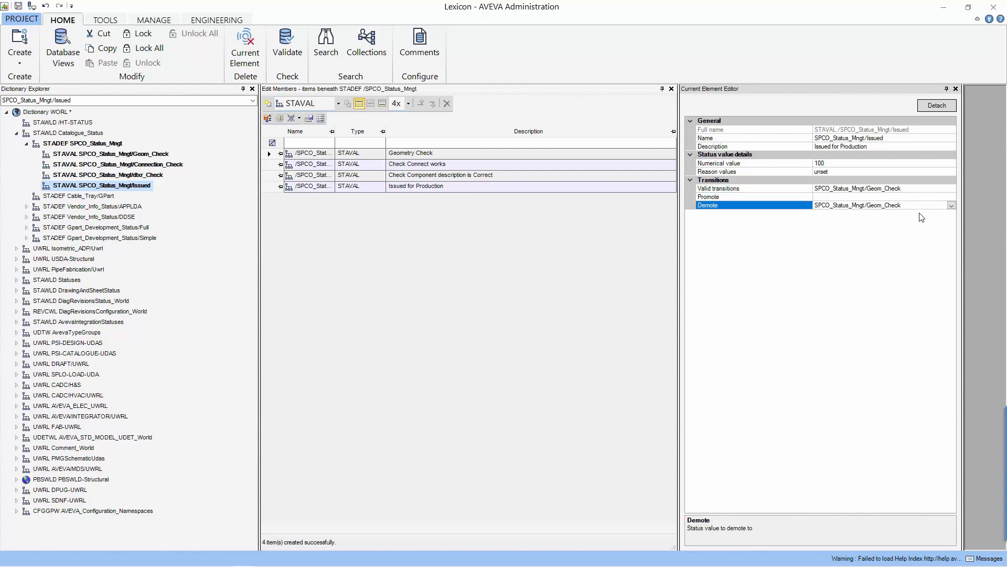
- Save Work and confirm Yes to store all status definition changes
{"action": "left_click", "coordinate": [19, 7]}
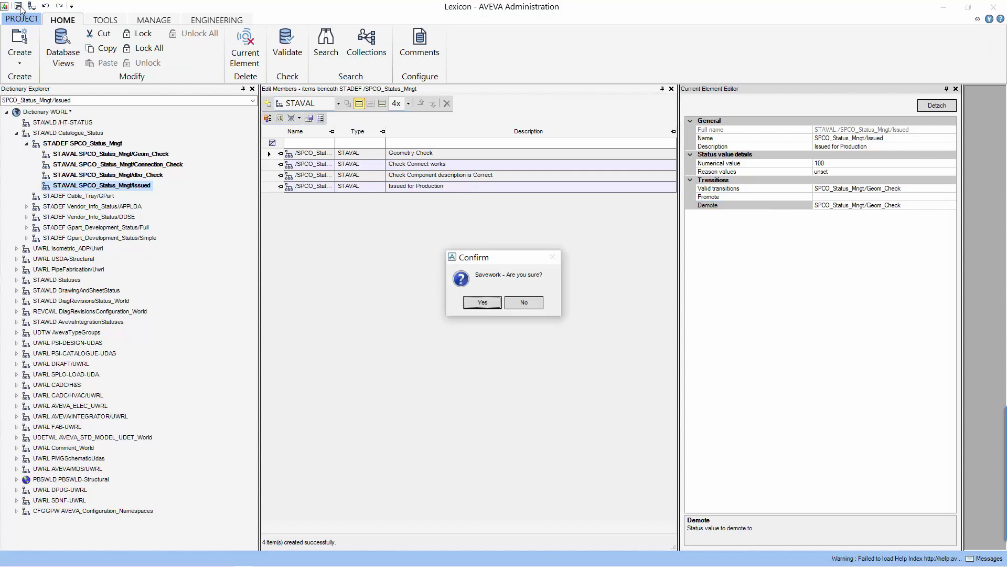
{"action": "left_click", "coordinate": [480, 302]}
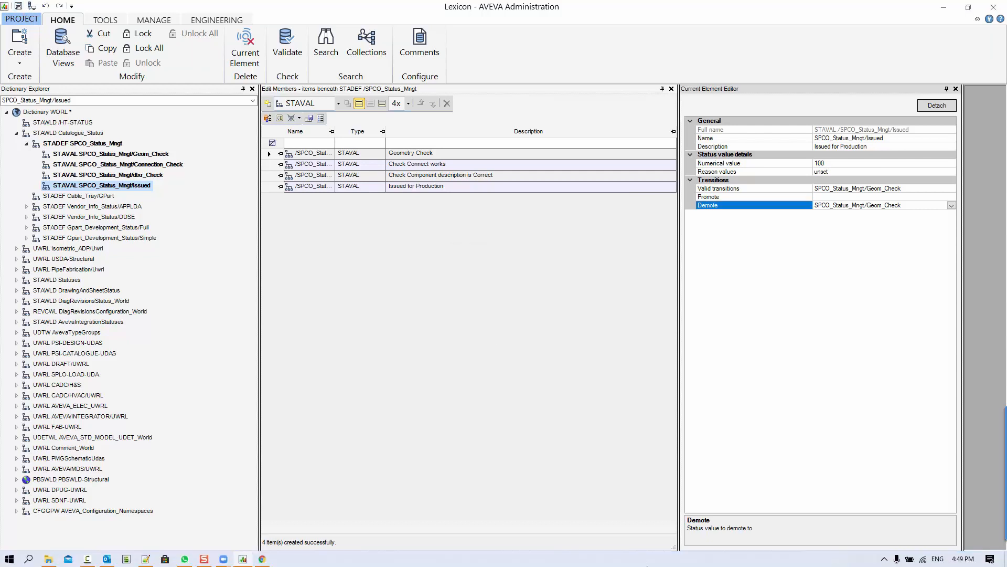